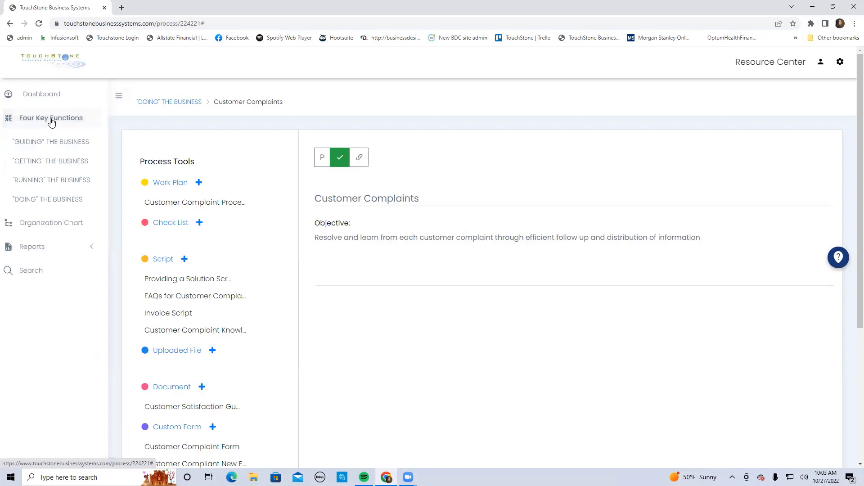
# Open the "GUIDING" THE BUSINESS function and look through the Management processes available to copy from the process library
pyautogui.click(54, 142)
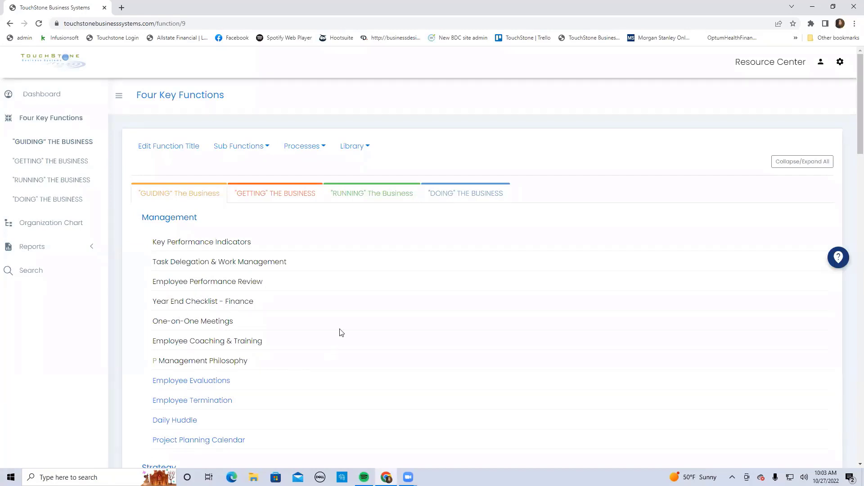
pyautogui.scroll(-1, 341, 332)
pyautogui.scroll(1, 341, 333)
pyautogui.click(355, 151)
pyautogui.click(365, 169)
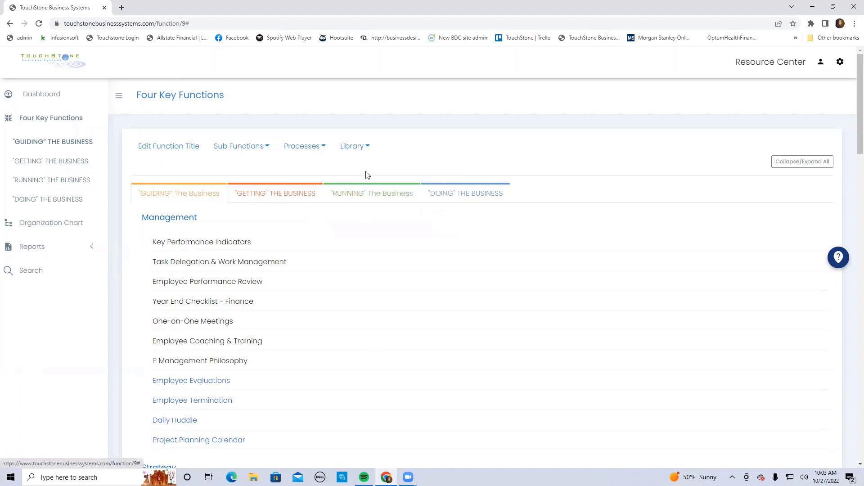
pyautogui.scroll(-2, 361, 201)
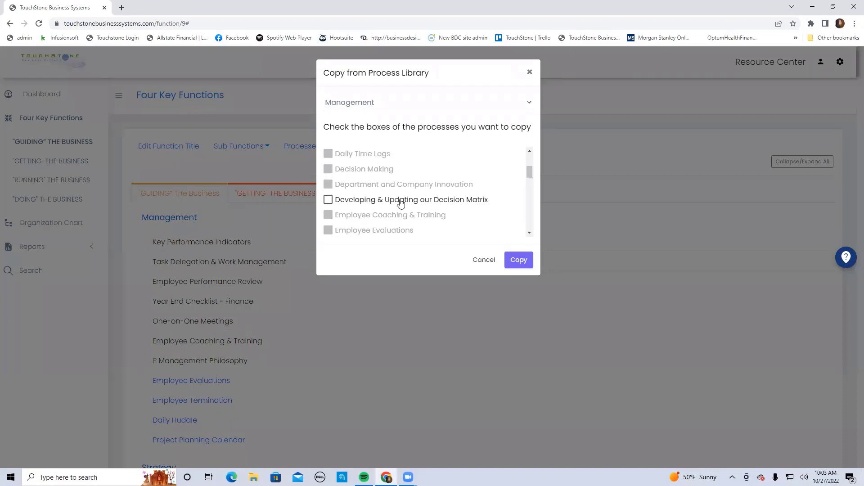
pyautogui.click(529, 72)
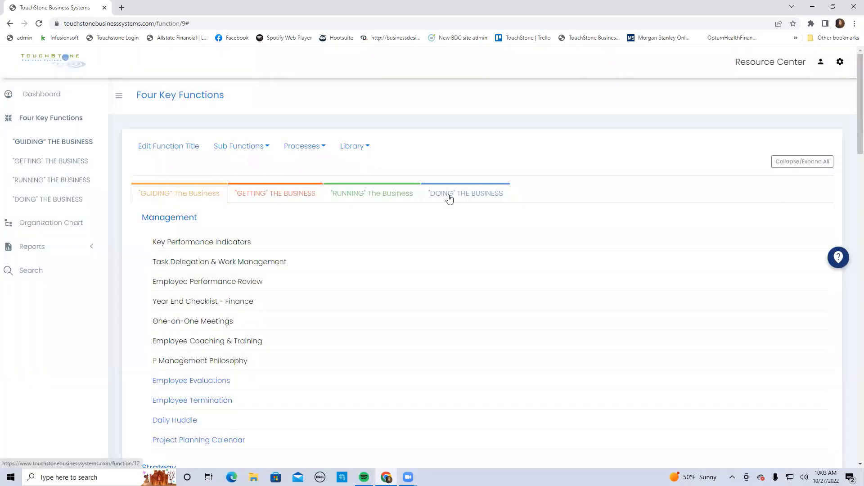
# Open the Customer Complaints process under "DOING" THE BUSINESS and review its Customer Complaint Processing work plan
pyautogui.click(449, 197)
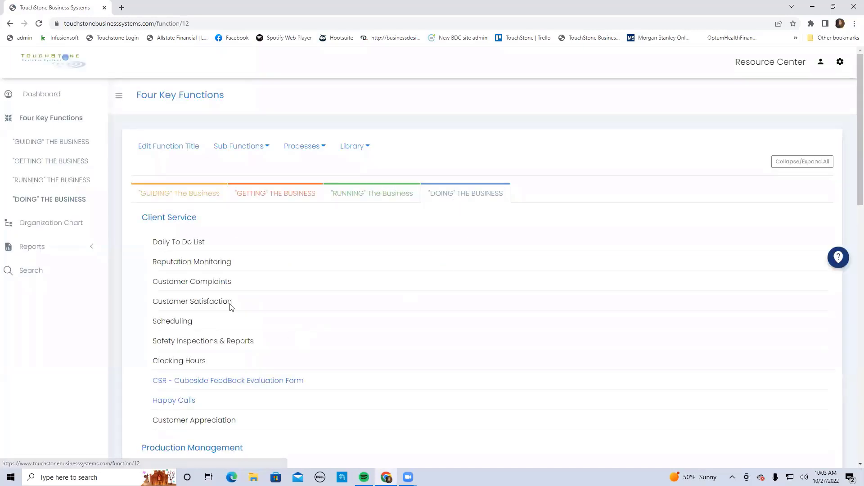
pyautogui.click(205, 283)
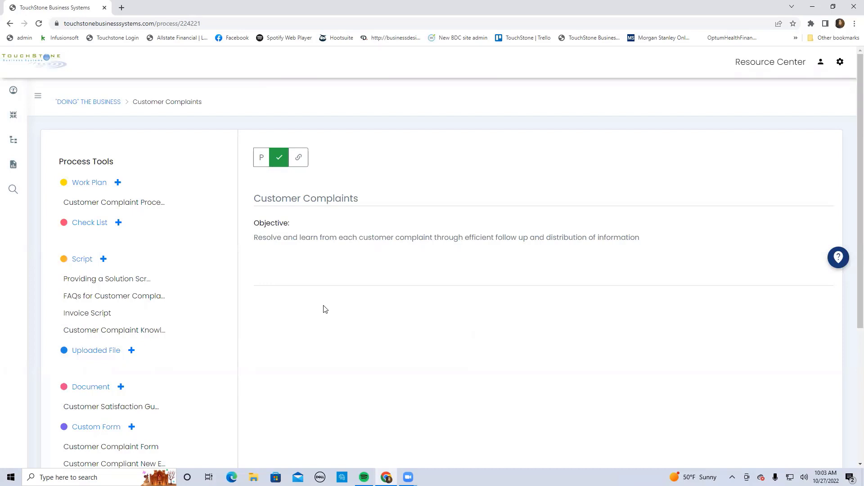
pyautogui.click(136, 207)
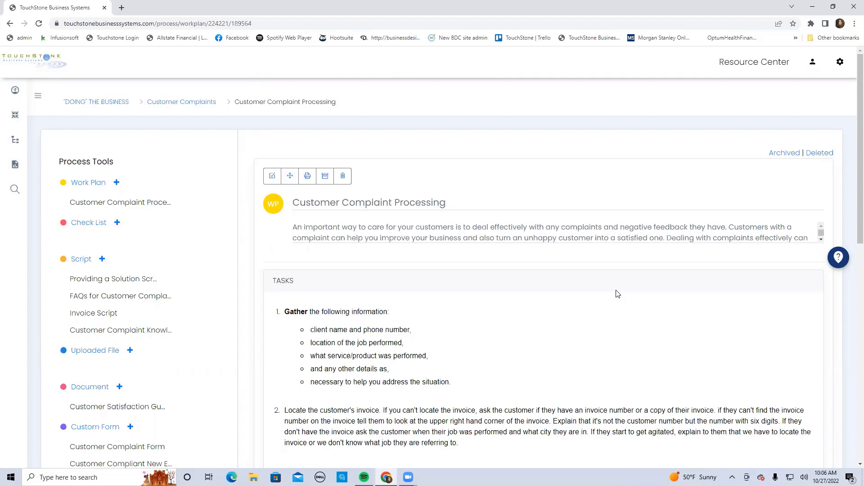
pyautogui.scroll(-3, 561, 313)
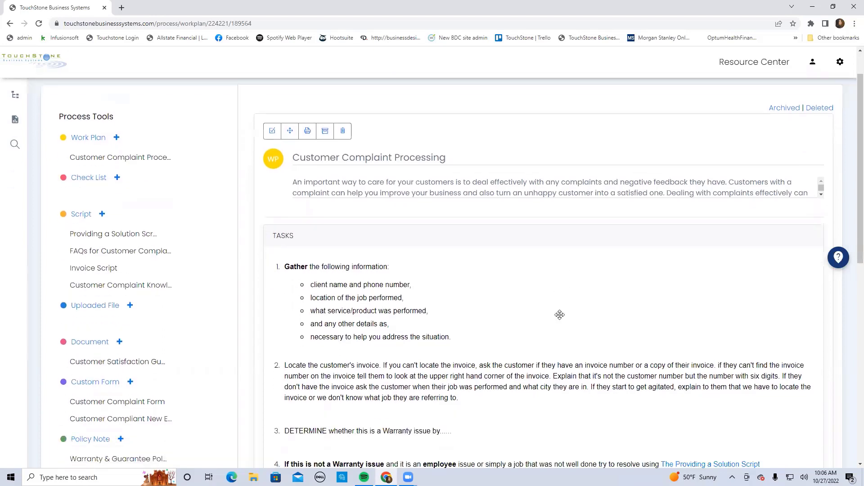
pyautogui.scroll(-3, 563, 262)
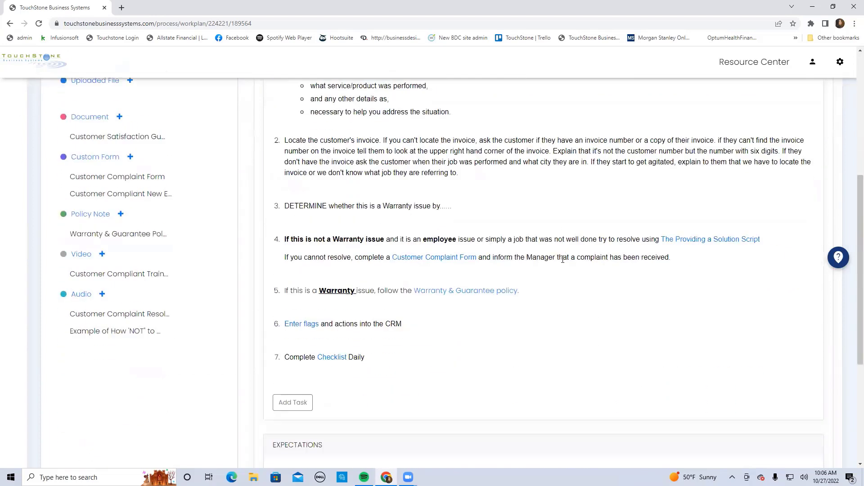
# Convert the Customer Complaint Processing work plan to a check list
pyautogui.scroll(3, 562, 262)
pyautogui.scroll(3, 564, 262)
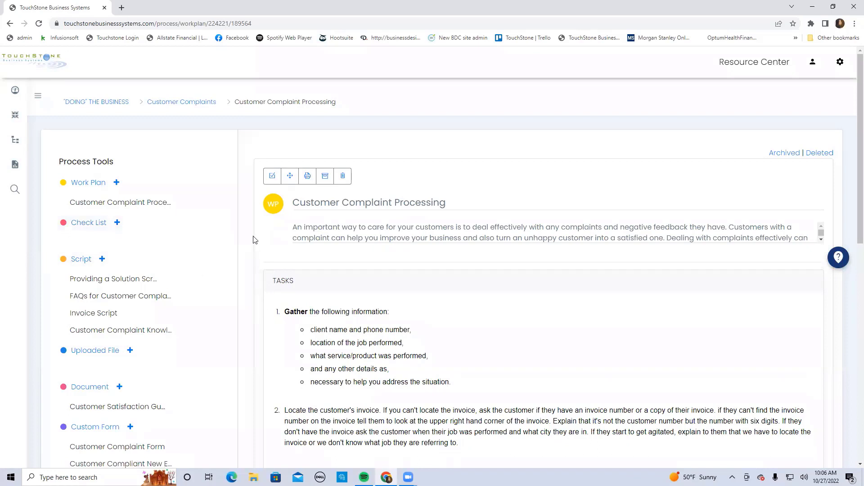
pyautogui.click(273, 177)
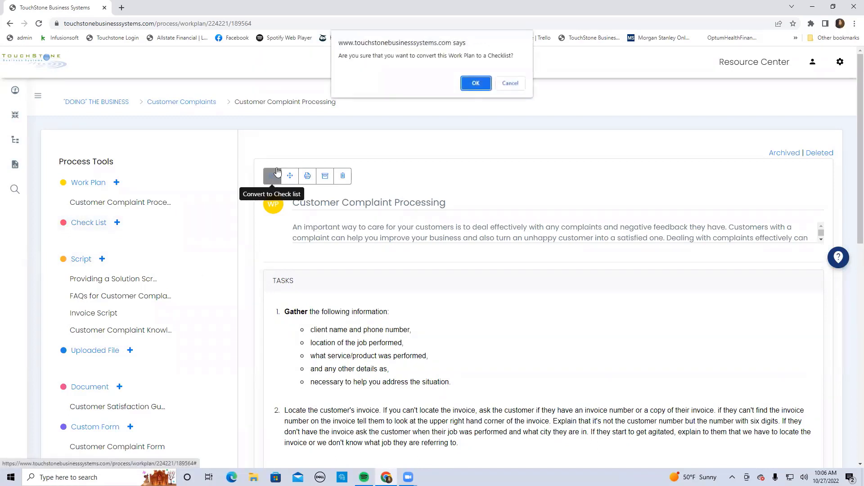
pyautogui.click(476, 83)
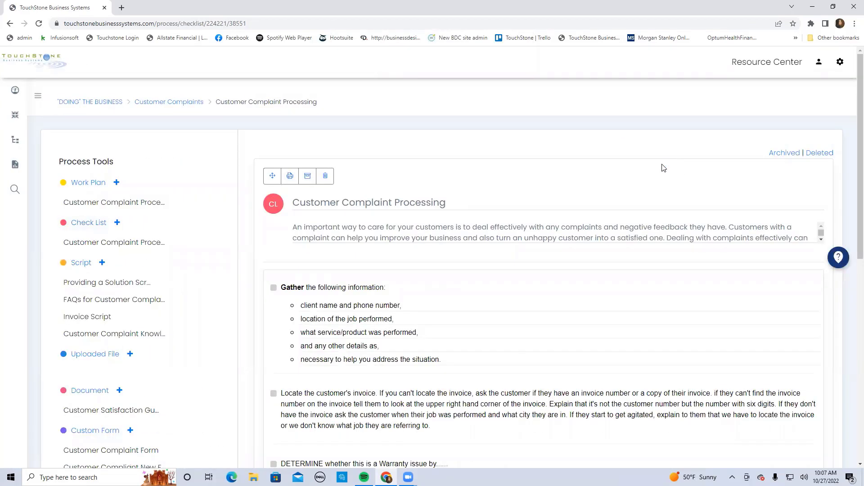
# Compare the tasks in the original Customer Complaint Processing work plan with the items in the converted check list
pyautogui.click(142, 206)
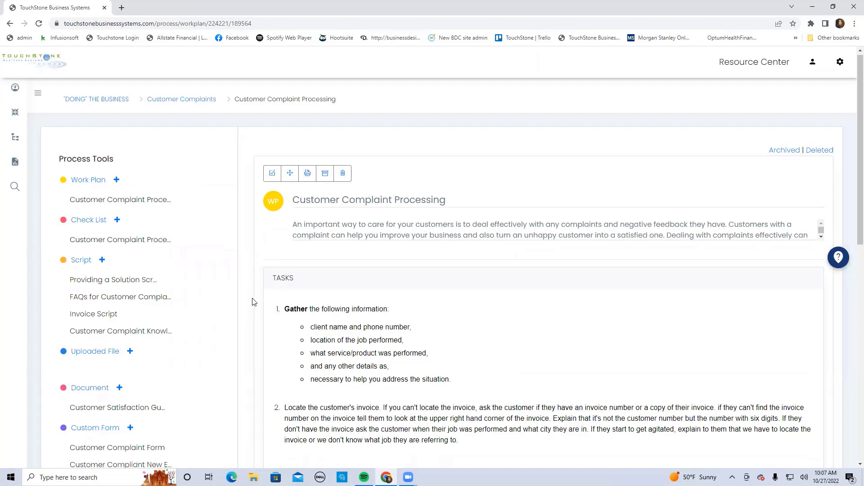
pyautogui.scroll(-3, 252, 299)
pyautogui.scroll(-3, 252, 302)
pyautogui.scroll(6, 252, 302)
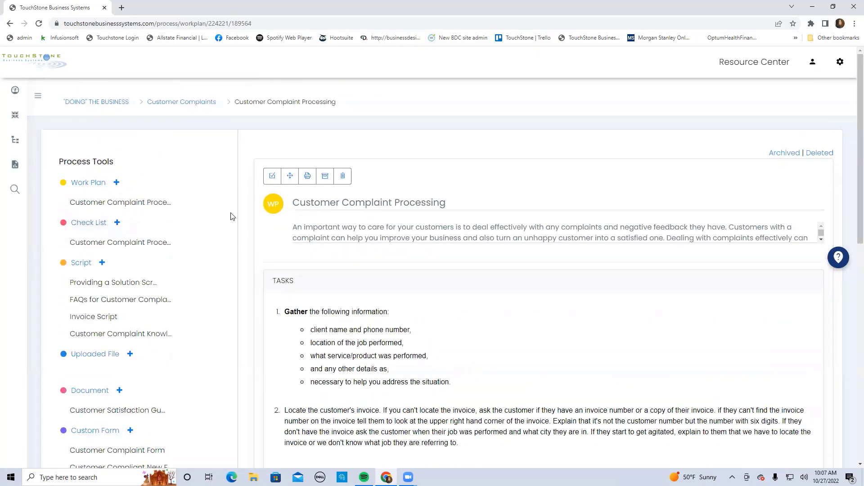
pyautogui.click(91, 246)
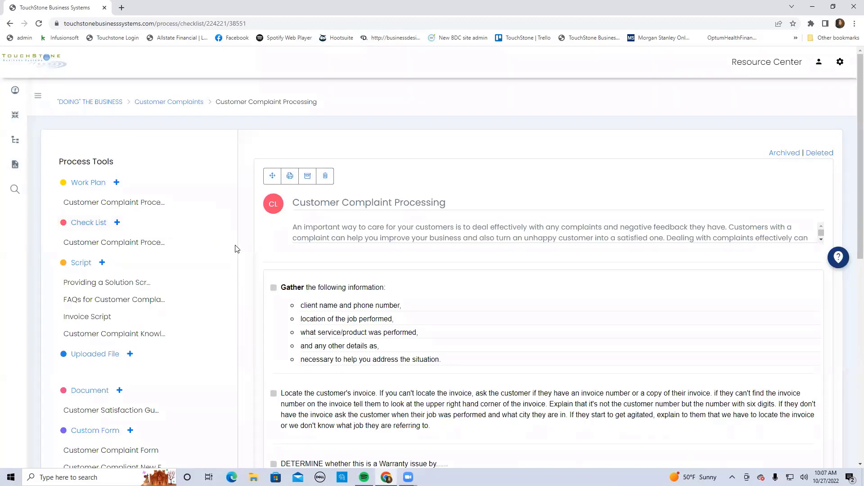
pyautogui.scroll(-2, 236, 247)
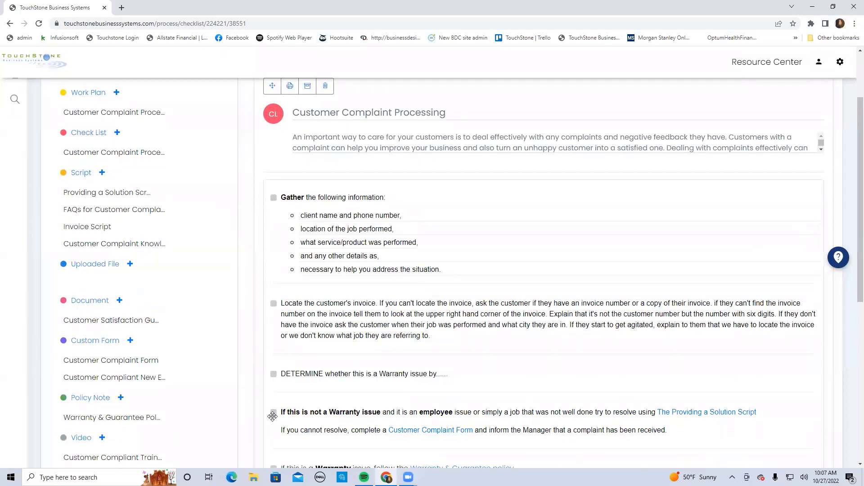
pyautogui.scroll(2, 228, 276)
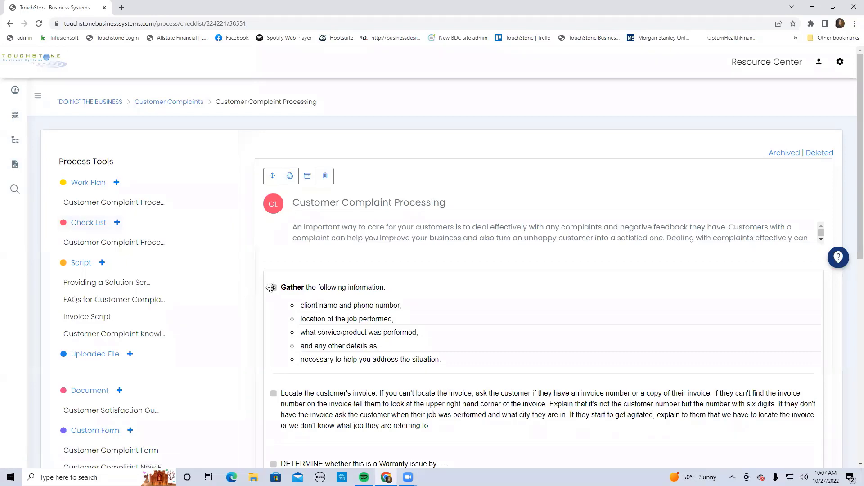
pyautogui.scroll(-2, 247, 371)
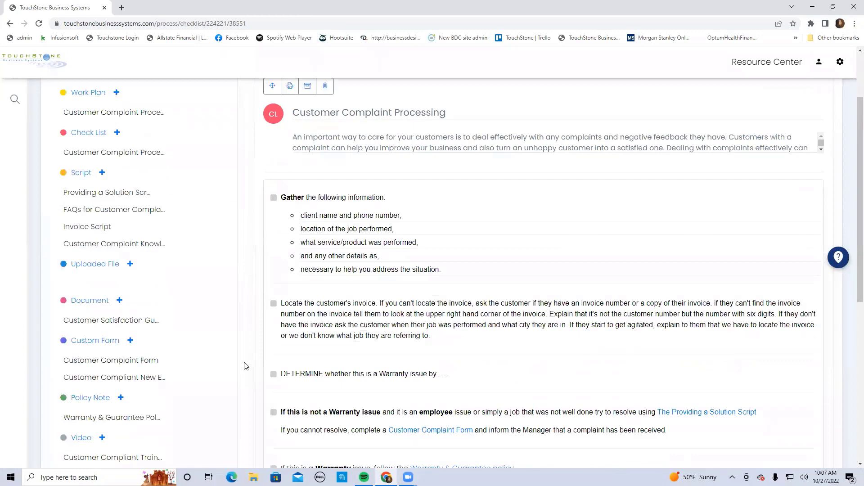
pyautogui.scroll(2, 246, 366)
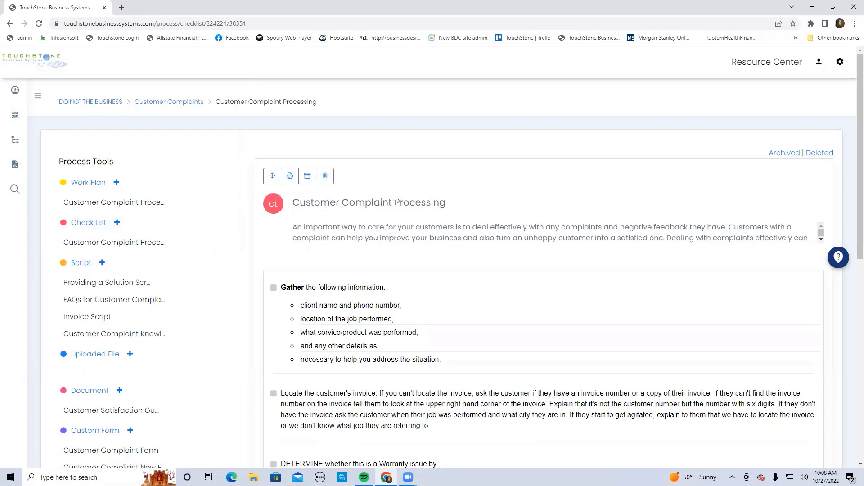
# Rename the converted check list "Customer Complaint Processing Use for NET for 6 months" and save the title
pyautogui.click(473, 203)
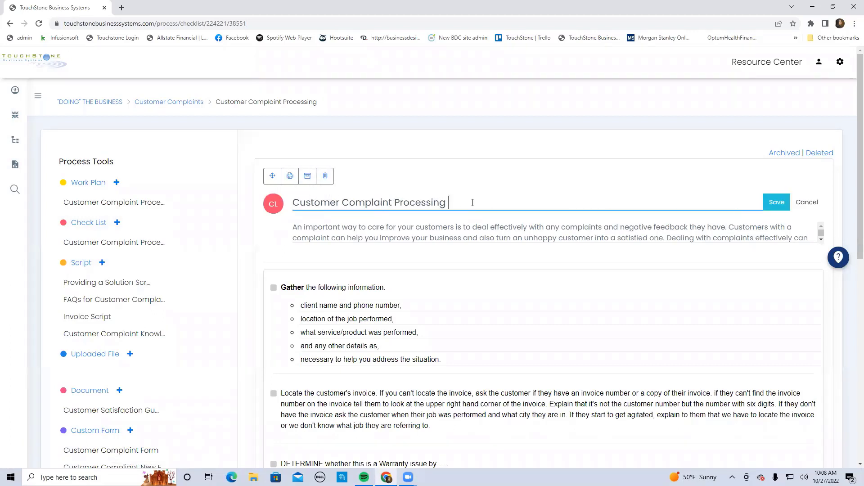
pyautogui.write('Use for NET for 6 months')
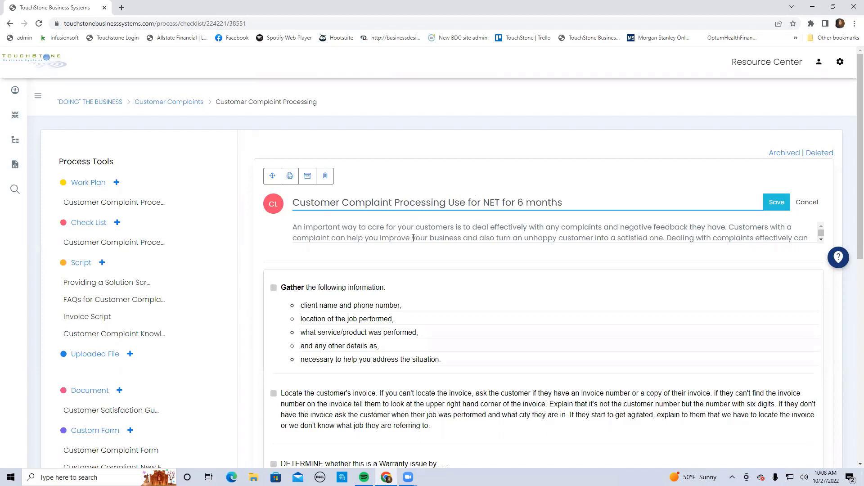
pyautogui.click(777, 203)
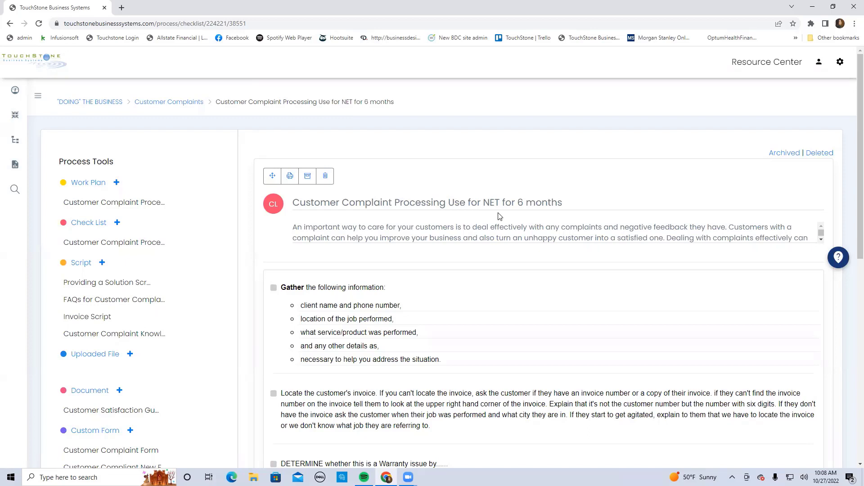
# Enclose "Use for NET for 6 months" in parentheses in the check list title and save it
pyautogui.click(450, 203)
pyautogui.write('(')
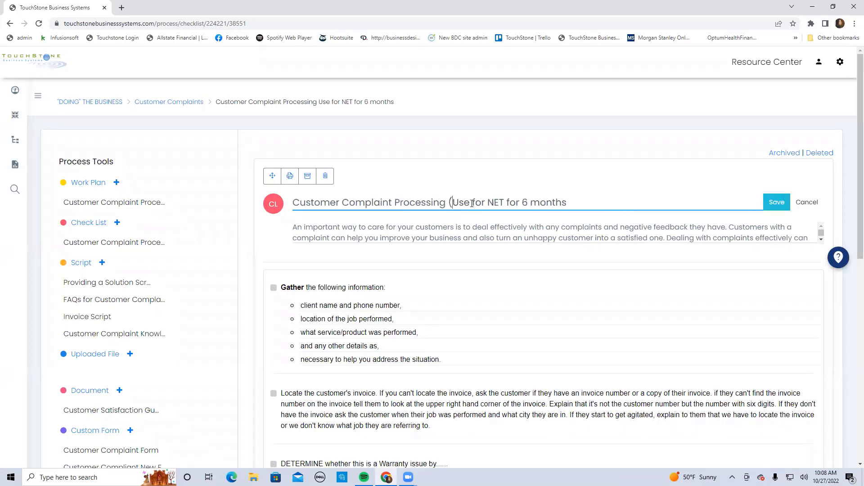
pyautogui.click(568, 204)
pyautogui.write(')')
pyautogui.click(776, 203)
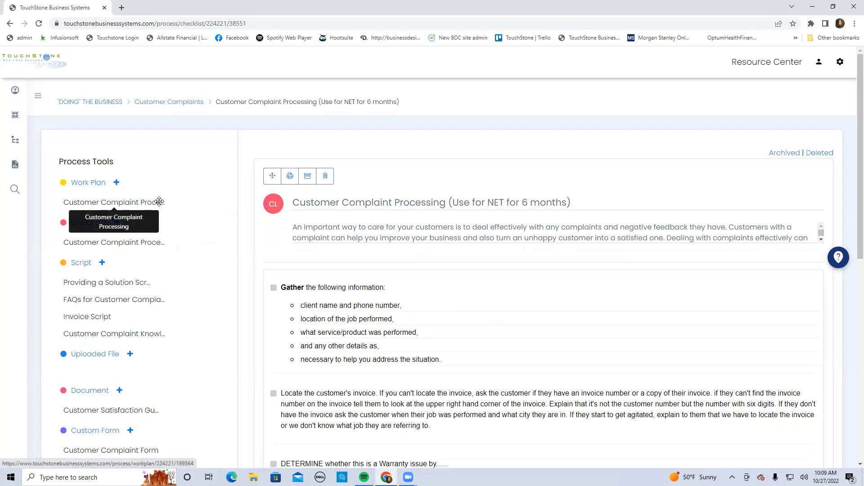
# Create a new check list titled "CC Checklist" in the Customer Complaints process
pyautogui.click(116, 222)
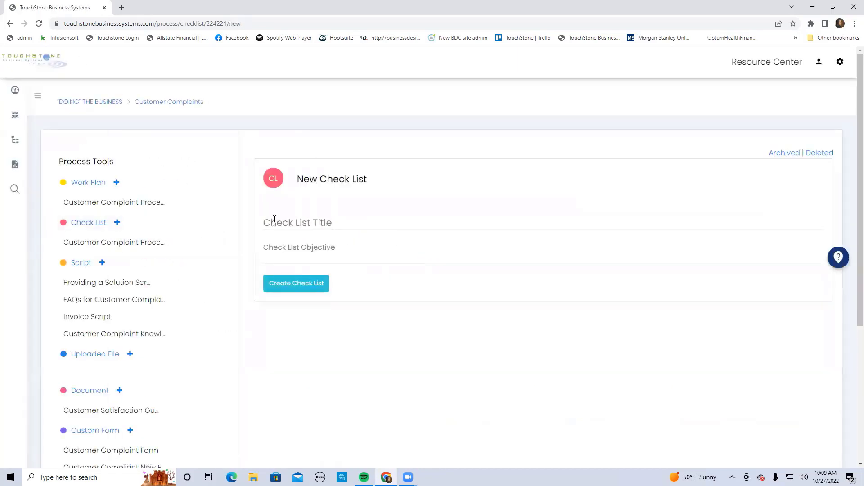
pyautogui.click(274, 218)
pyautogui.write('C')
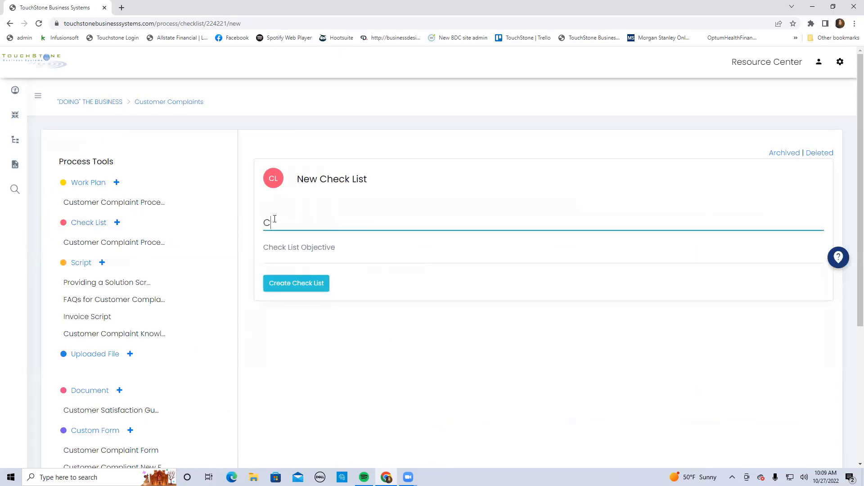
pyautogui.write('C')
pyautogui.write(' Checl')
pyautogui.write('ist')
pyautogui.press('BackSpace')
pyautogui.press('BackSpace')
pyautogui.press('BackSpace')
pyautogui.press('BackSpace')
pyautogui.write('klist')
pyautogui.click(301, 288)
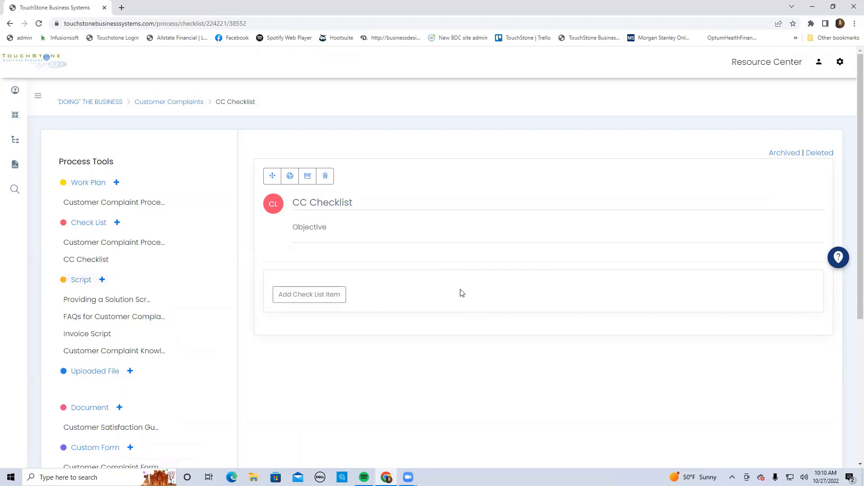
# Add two items to CC Checklist and save the first item's text as "Next to the 1st box"
pyautogui.click(318, 296)
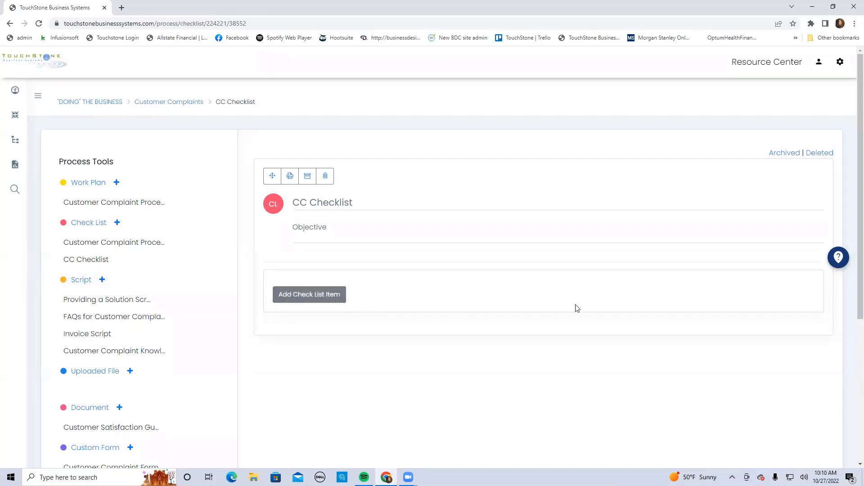
pyautogui.click(318, 296)
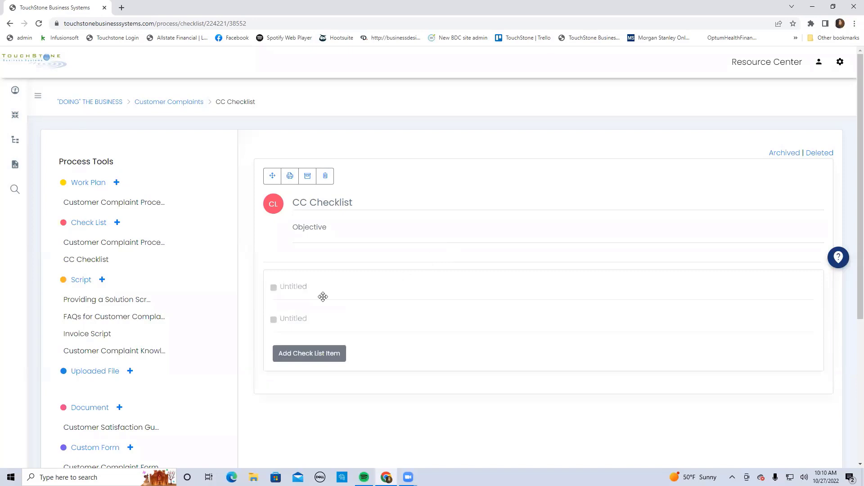
pyautogui.click(288, 289)
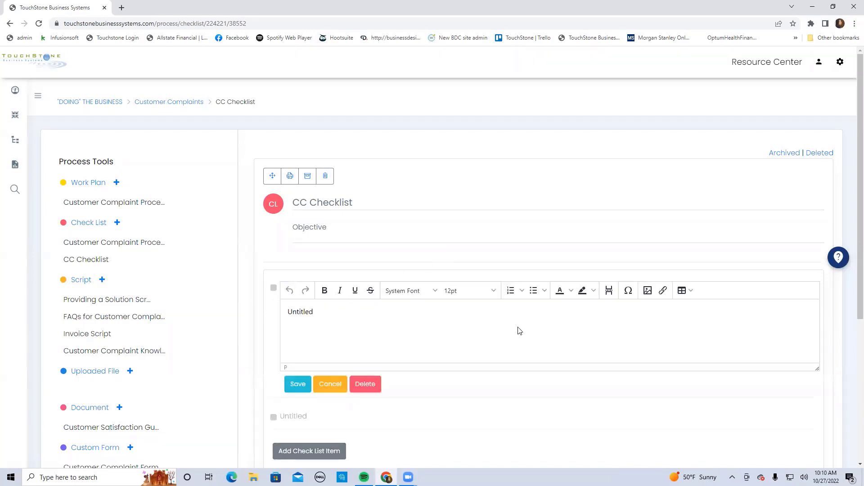
pyautogui.click(336, 316)
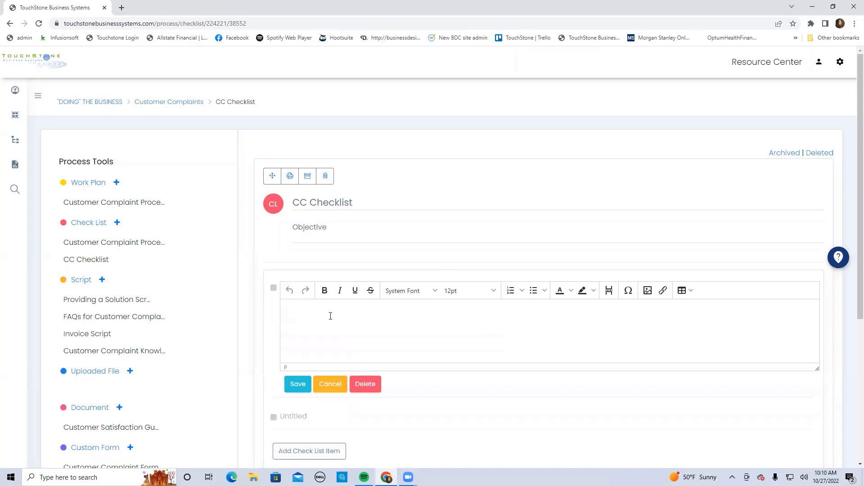
pyautogui.write('Next to the 1st box')
pyautogui.click(297, 384)
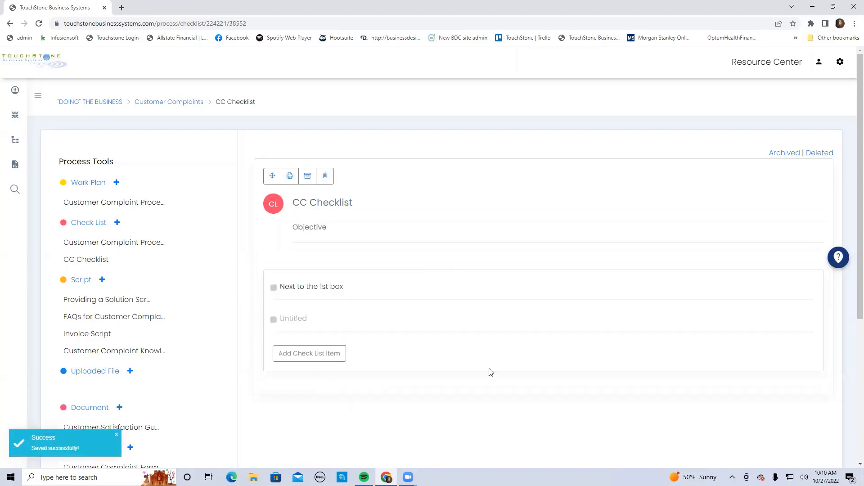
# Replace the second check list item's placeholder text with "Second" and save it
pyautogui.click(293, 320)
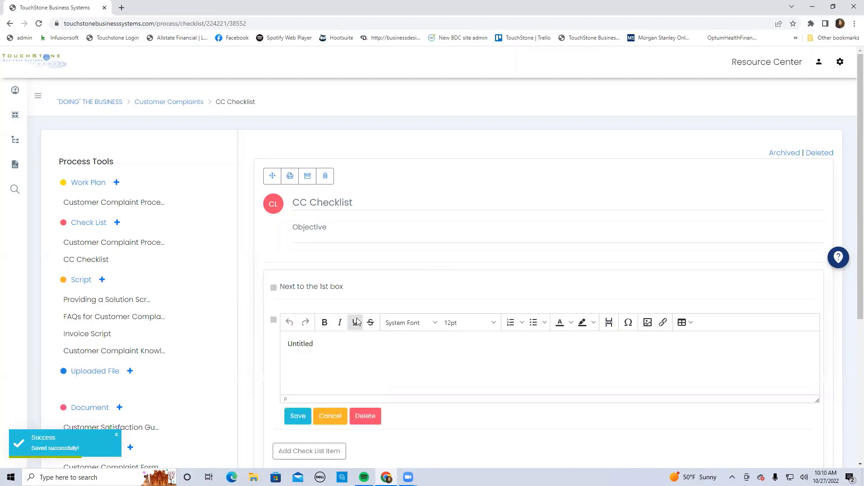
pyautogui.click(302, 345)
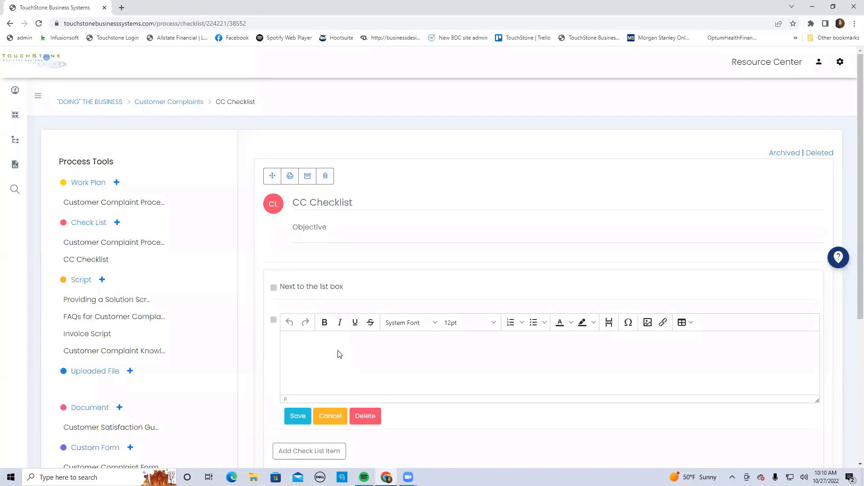
pyautogui.write('Second')
pyautogui.click(295, 344)
pyautogui.write('c')
pyautogui.click(299, 416)
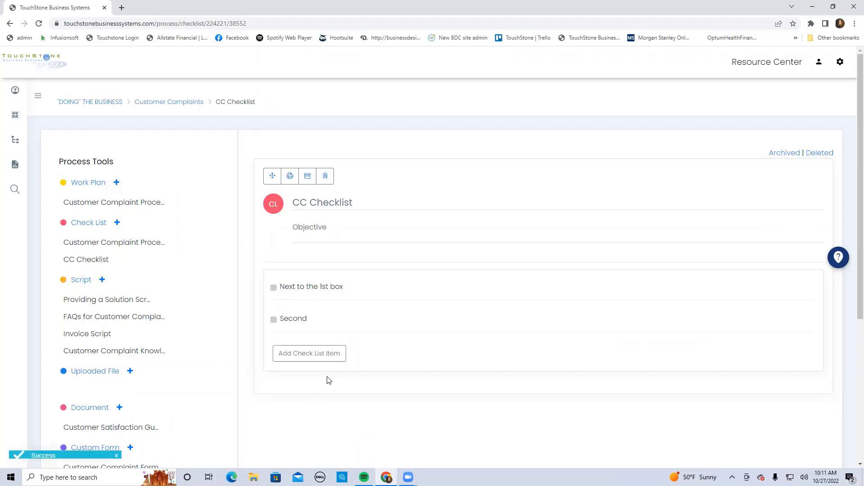
pyautogui.click(323, 288)
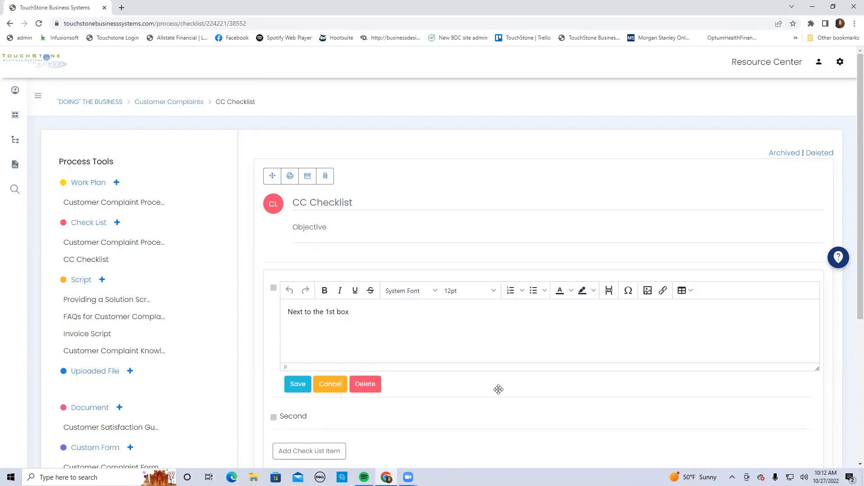
pyautogui.click(297, 384)
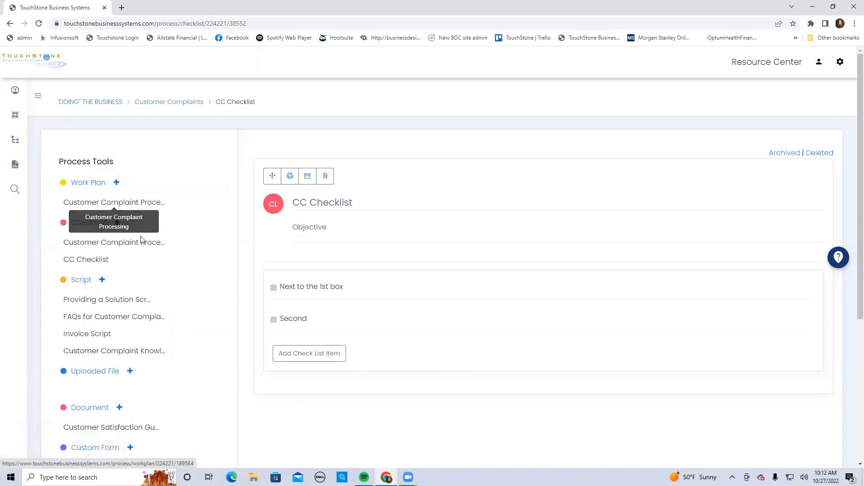
# Shorten the second item of the Customer Complaint Processing check list to "Locate the customer's invoice." and save it
pyautogui.click(149, 244)
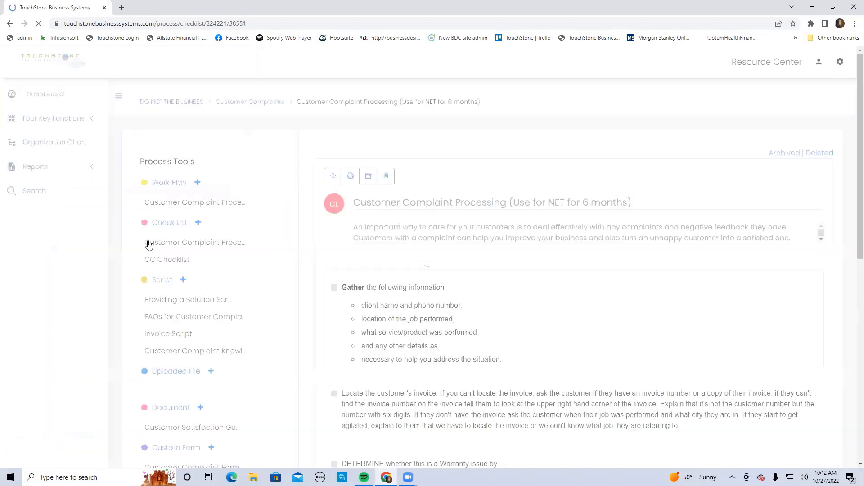
pyautogui.scroll(-1, 559, 330)
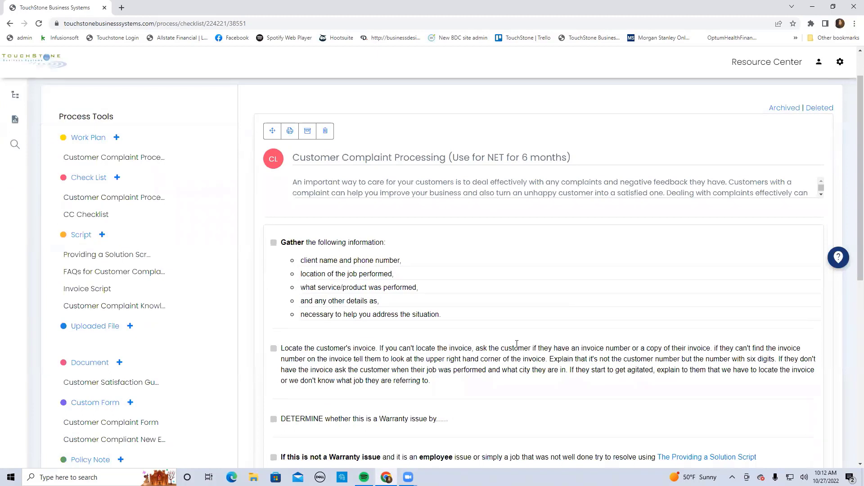
pyautogui.click(397, 361)
pyautogui.scroll(-1, 396, 363)
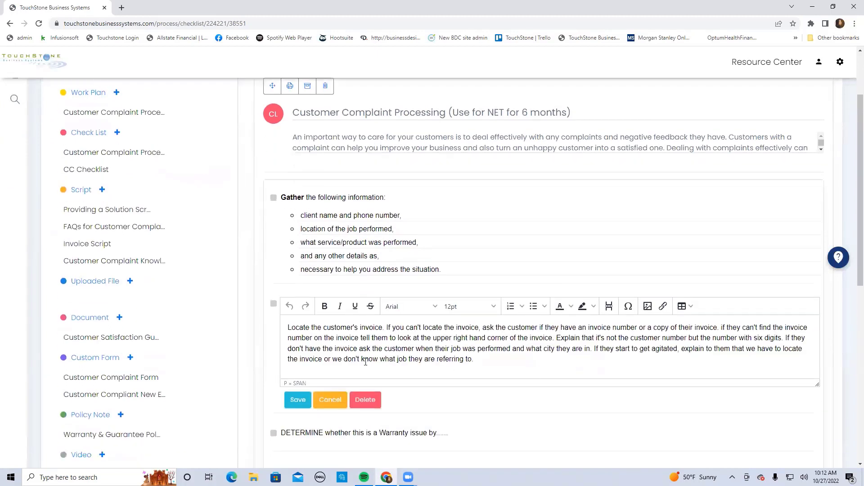
pyautogui.click(390, 334)
pyautogui.moveTo(393, 338); pyautogui.dragTo(509, 361)
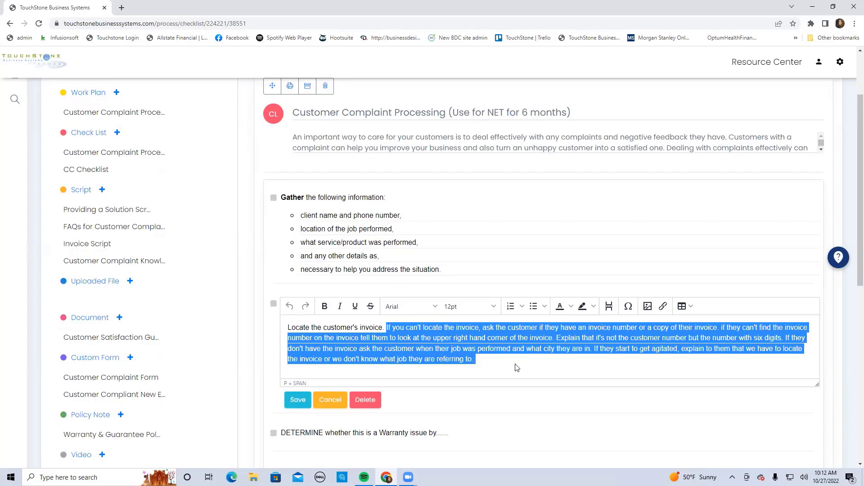
pyautogui.press('BackSpace')
pyautogui.click(298, 400)
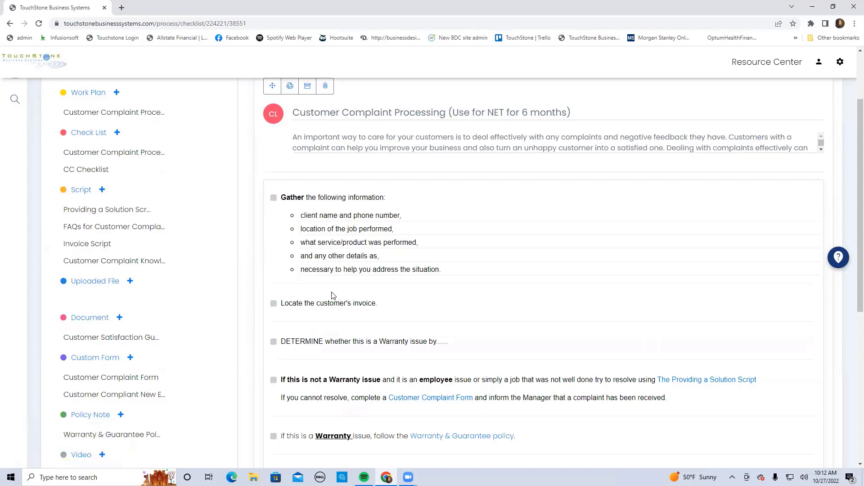
# In CC Checklist, reorder the items so that "Second" comes before "Next to the 1st box"
pyautogui.scroll(2, 467, 307)
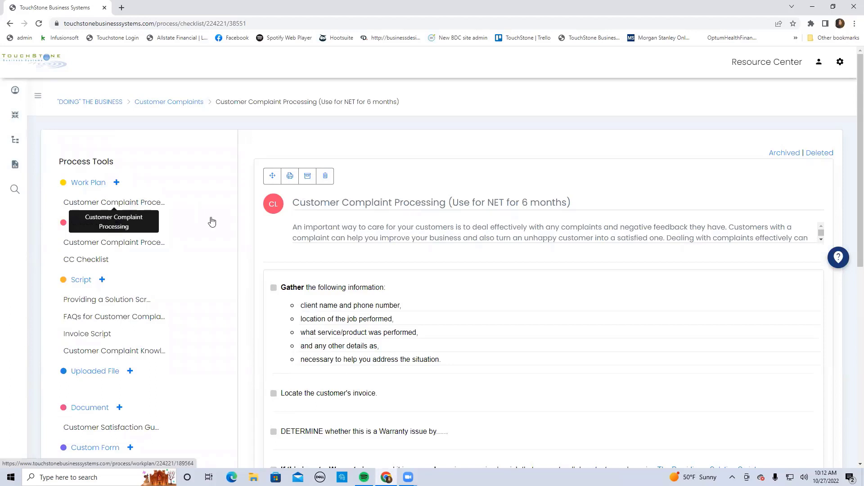
pyautogui.click(92, 260)
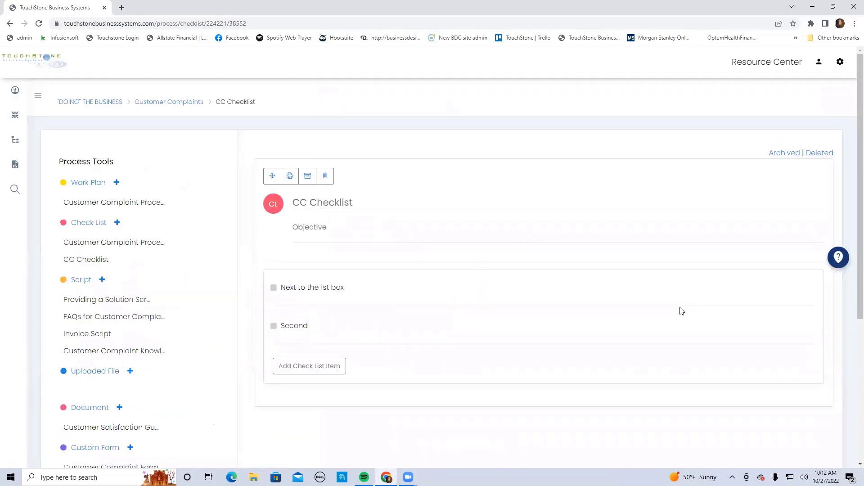
pyautogui.moveTo(372, 336); pyautogui.dragTo(378, 300)
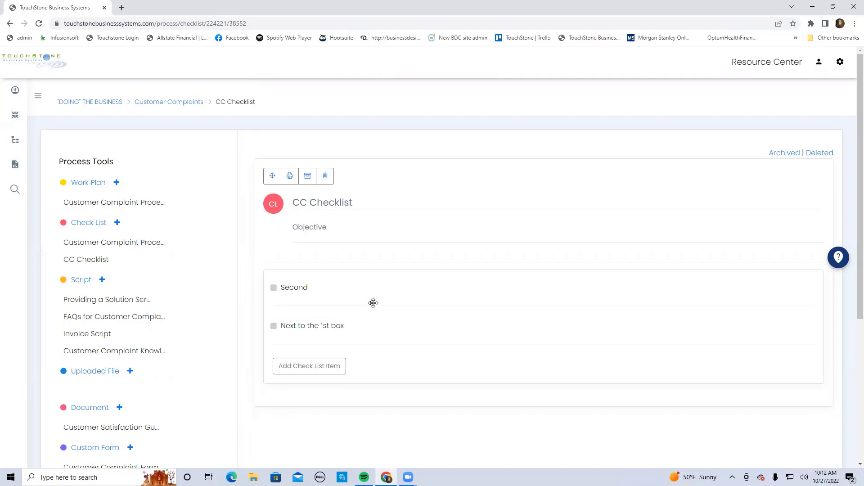
# Add a third item to CC Checklist with the text "third box" and save it
pyautogui.click(309, 368)
pyautogui.click(300, 367)
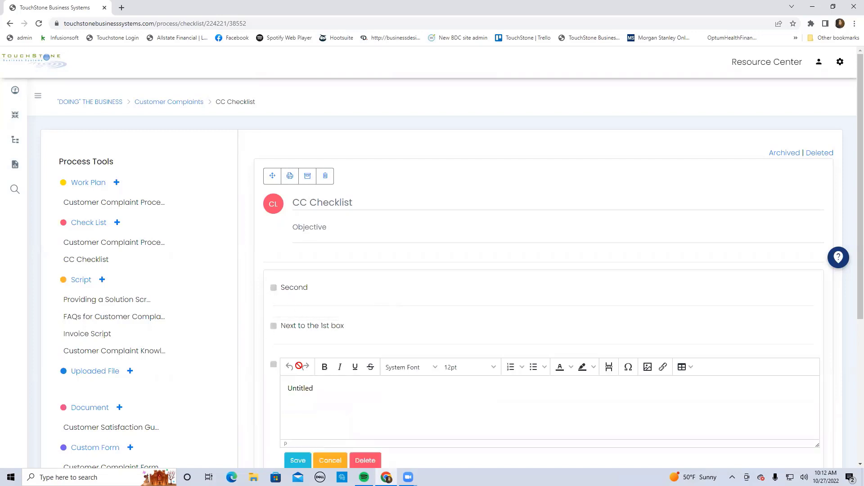
pyautogui.doubleClick(299, 386)
pyautogui.press('BackSpace')
pyautogui.write('third box')
pyautogui.click(298, 460)
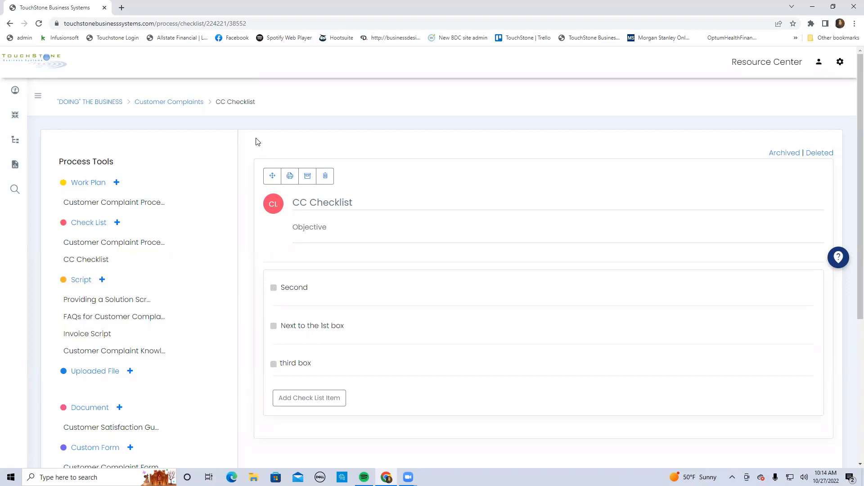
# Enter "Why?" as the objective of CC Checklist
pyautogui.click(302, 228)
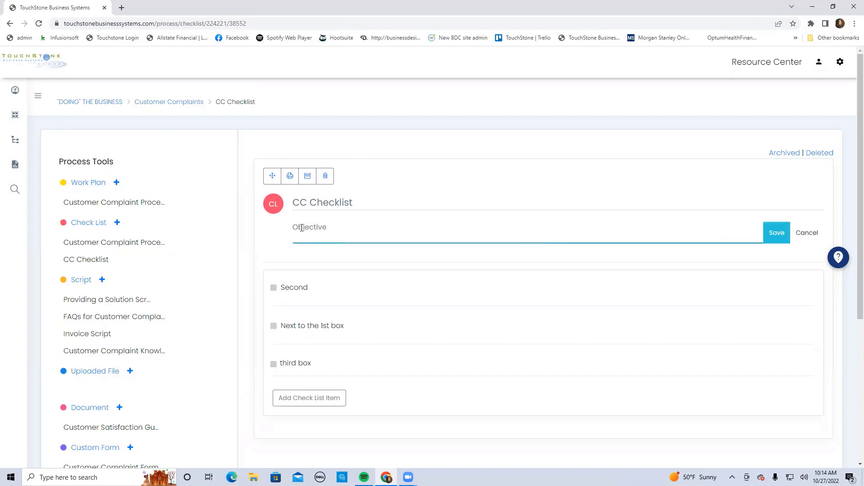
pyautogui.write('Why?')
# Open the check list "Customer Complaint Processing (Use for NET for 6 months)" from the Manager of Administration & Finance control panel on the dashboard
pyautogui.click(37, 95)
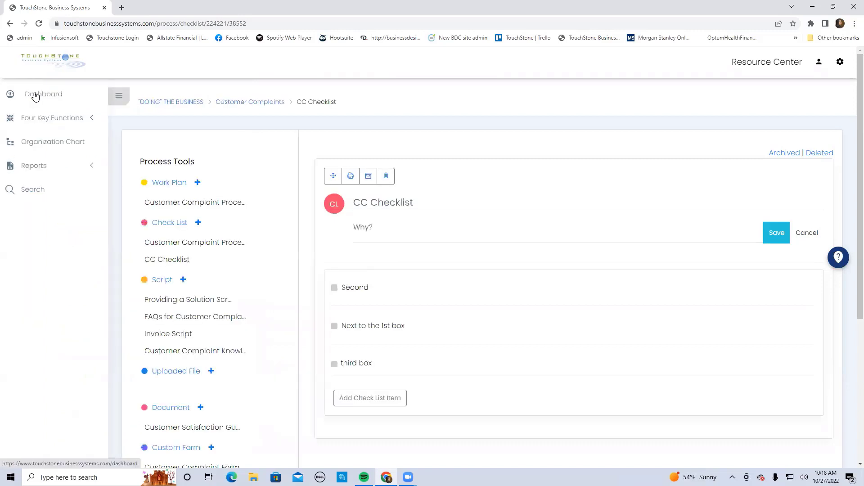
pyautogui.click(45, 95)
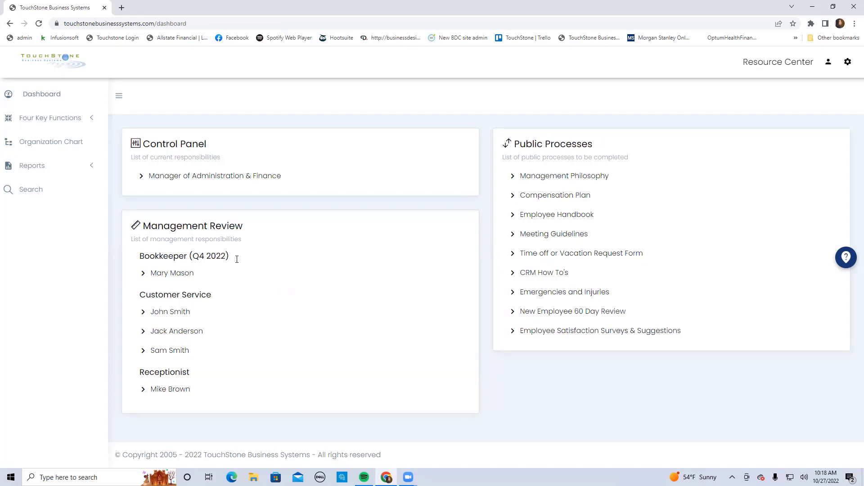
pyautogui.click(191, 180)
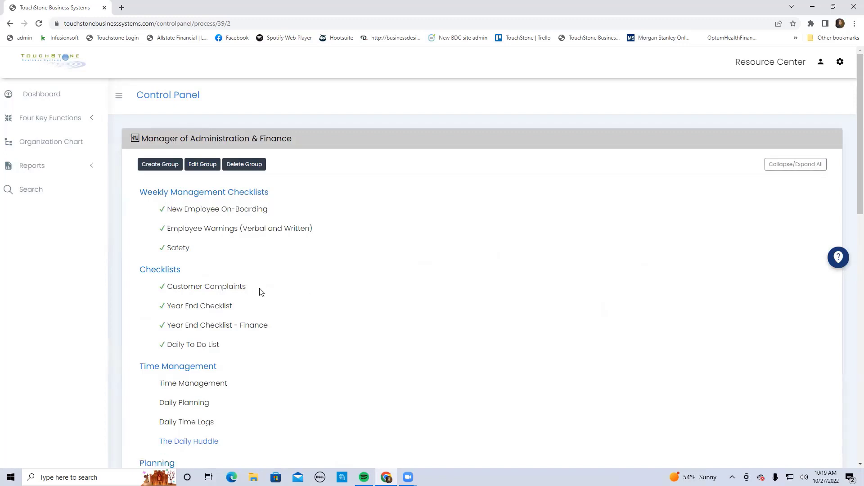
pyautogui.click(221, 286)
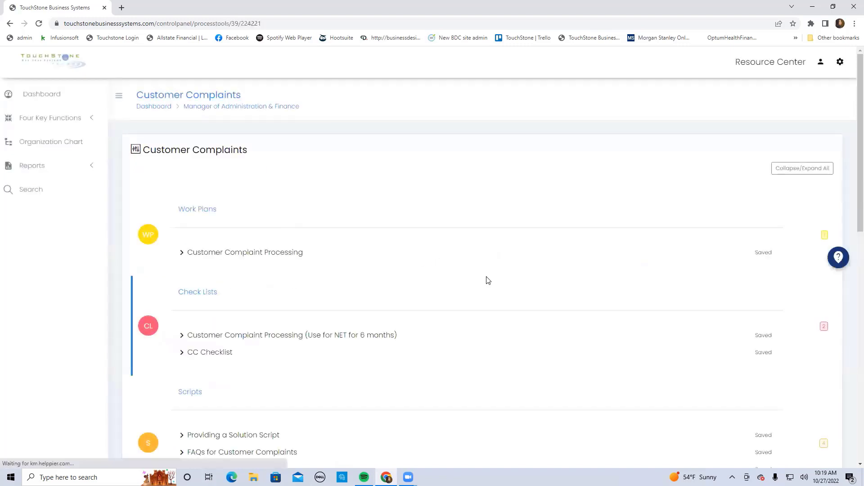
pyautogui.scroll(-1, 489, 280)
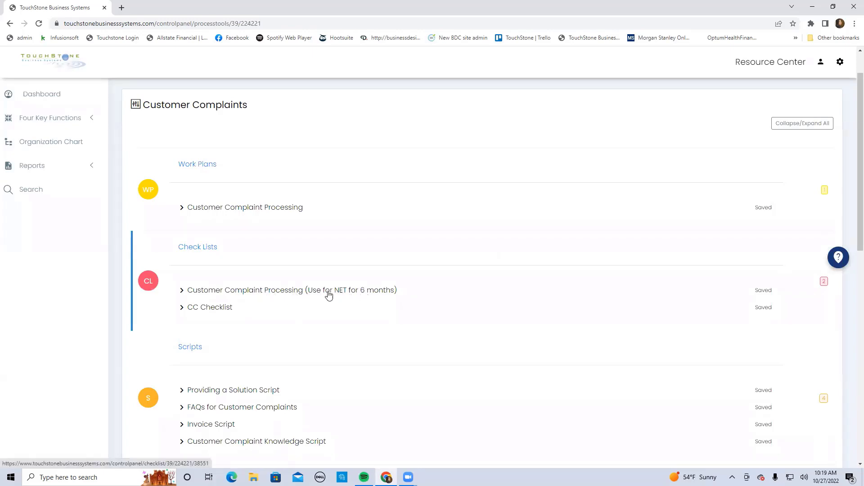
pyautogui.click(295, 291)
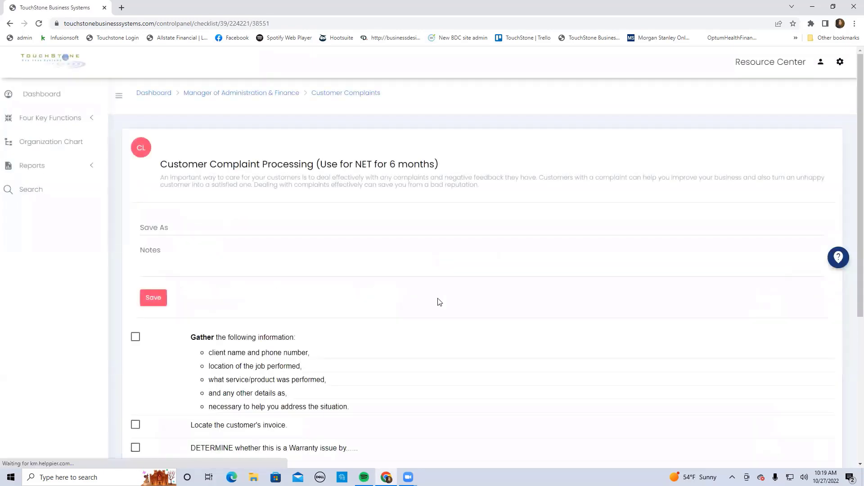
pyautogui.scroll(-2, 439, 303)
pyautogui.scroll(2, 440, 302)
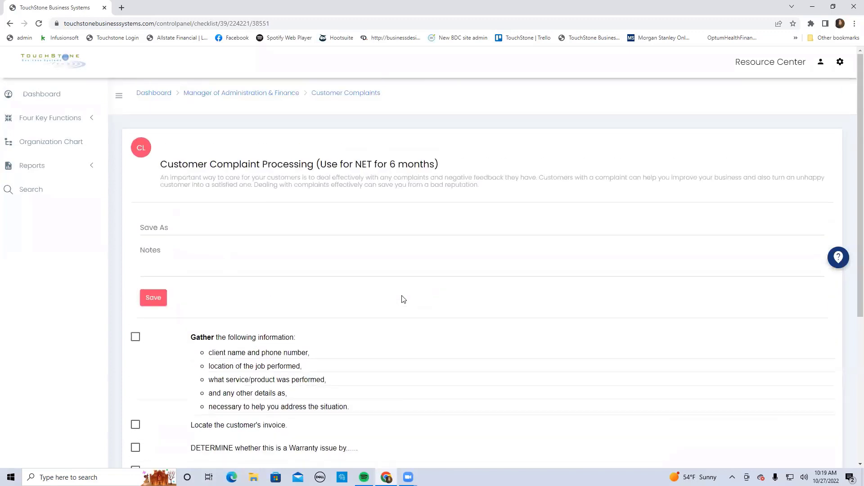
# Mark the Gather, Locate the customer's invoice and DETERMINE items as done and save the completed check list as "Name"
pyautogui.click(136, 337)
pyautogui.click(136, 424)
pyautogui.click(135, 448)
pyautogui.click(173, 231)
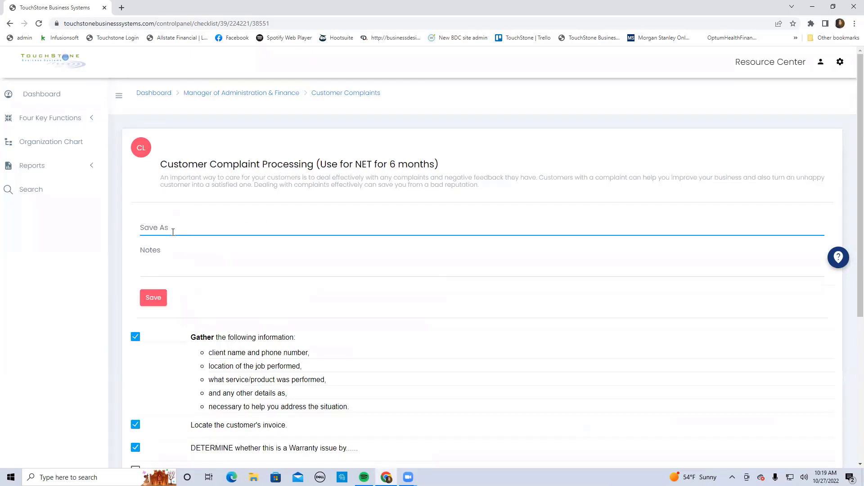
pyautogui.write('Name')
pyautogui.click(154, 297)
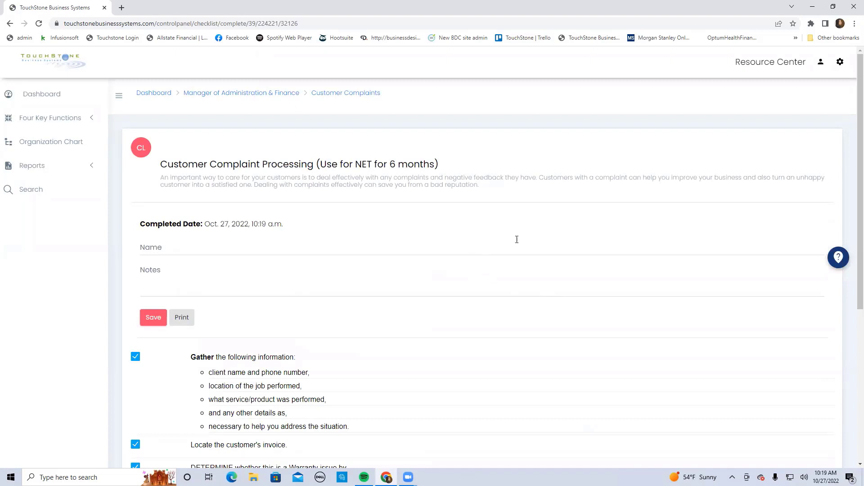
# Open CC Checklist in the Customer Complaints process, mark all three items as done and save it
pyautogui.click(334, 94)
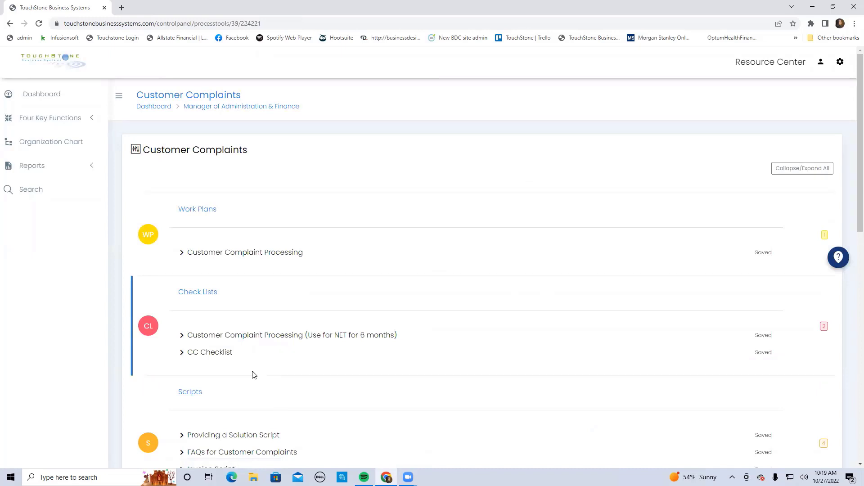
pyautogui.click(216, 354)
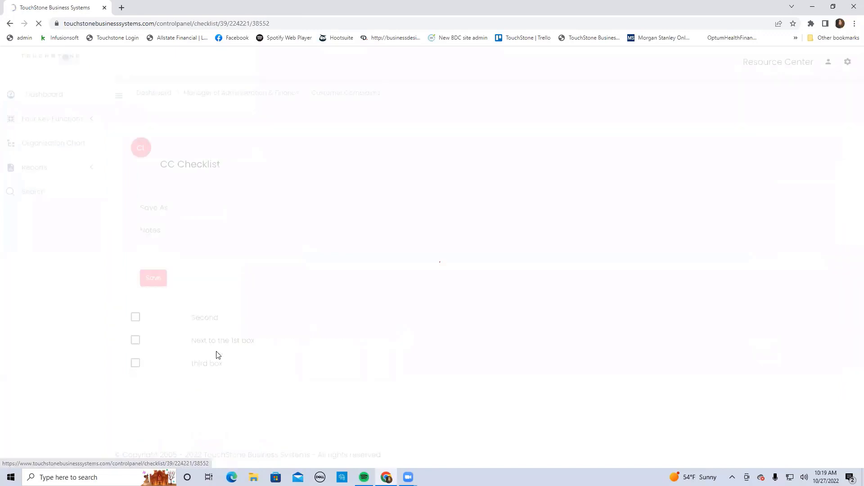
pyautogui.click(135, 318)
pyautogui.click(135, 340)
pyautogui.click(135, 364)
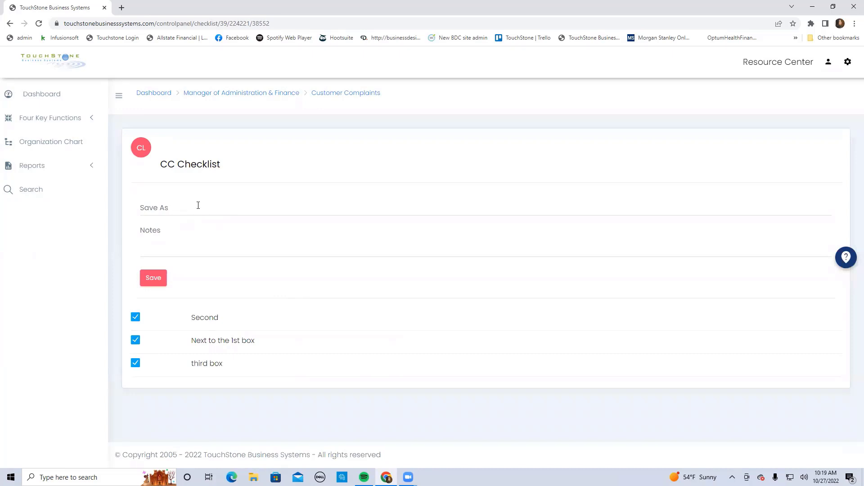
pyautogui.click(155, 279)
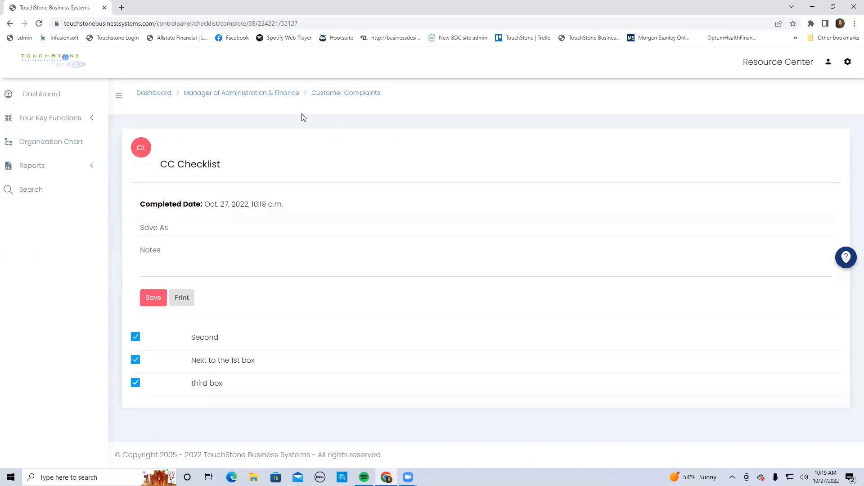
# Open the Year End Checklist custom form from the Manager of Administration & Finance responsibilities and look through its items and comments area
pyautogui.click(286, 93)
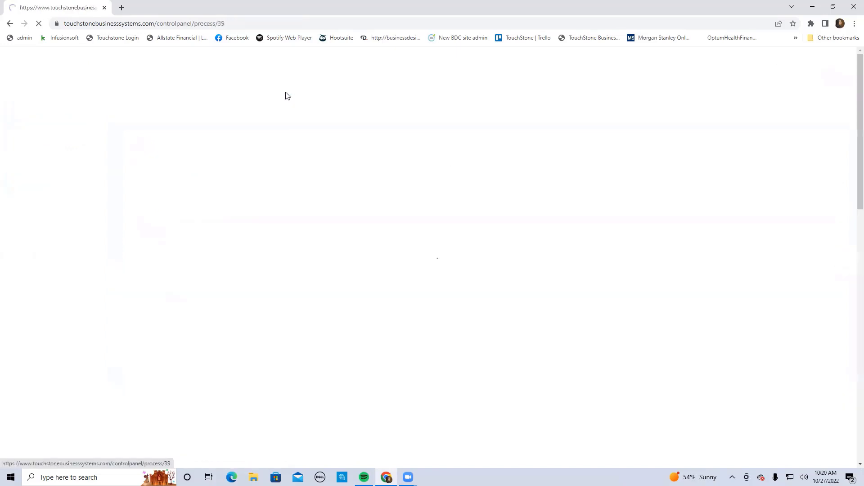
pyautogui.scroll(-2, 453, 233)
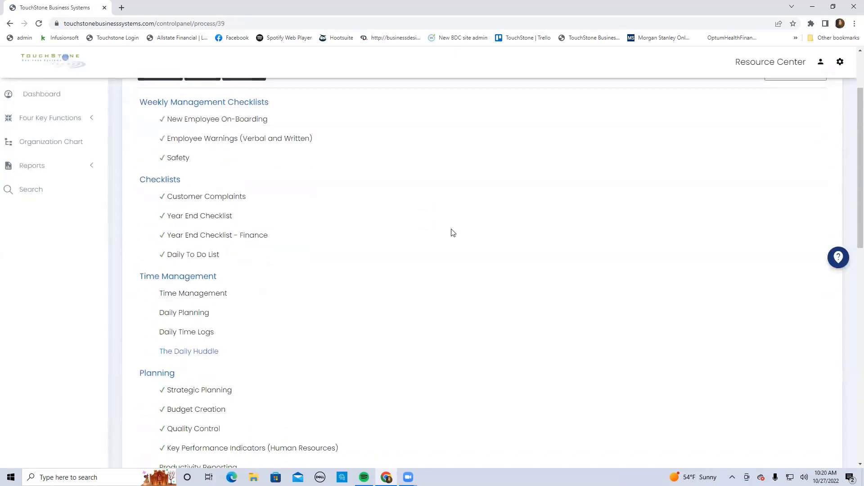
pyautogui.click(201, 217)
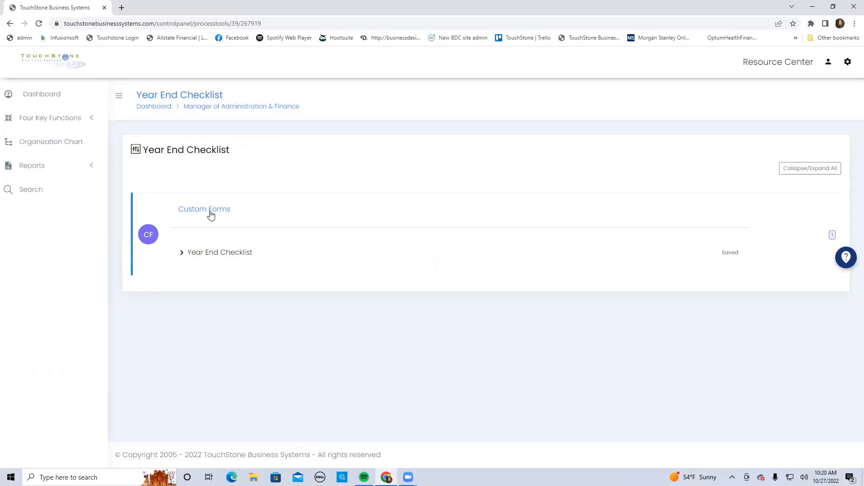
pyautogui.click(214, 256)
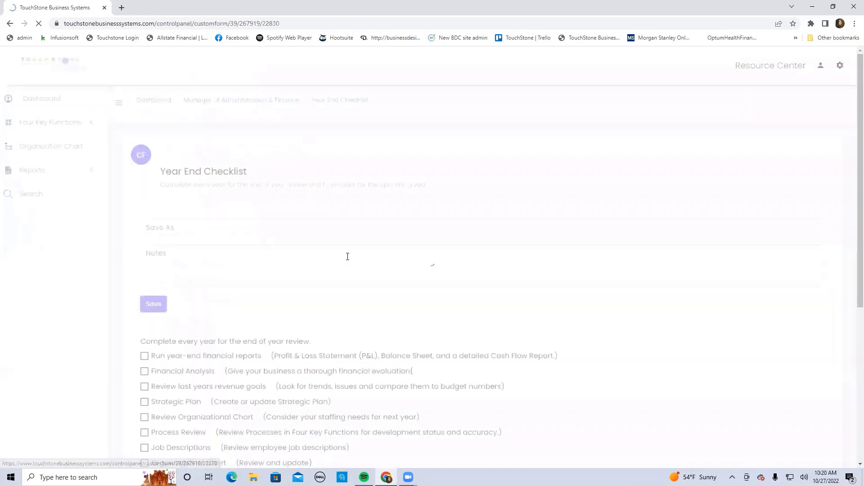
pyautogui.scroll(-3, 553, 288)
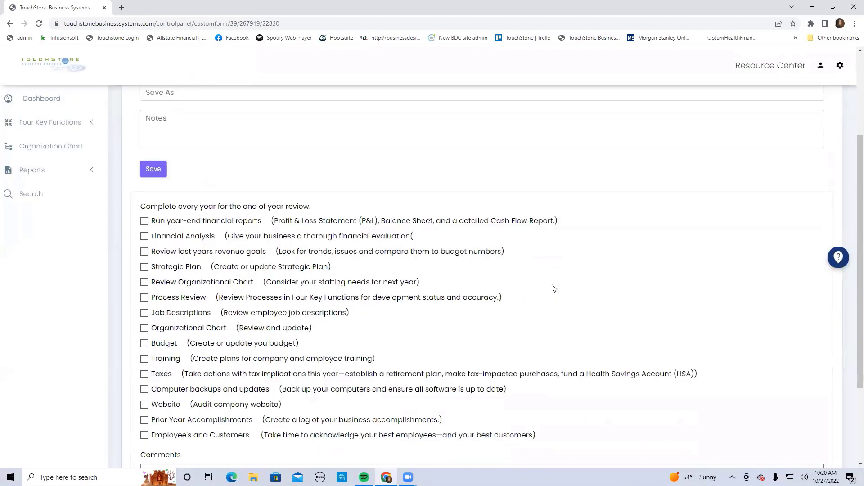
pyautogui.scroll(-2, 554, 289)
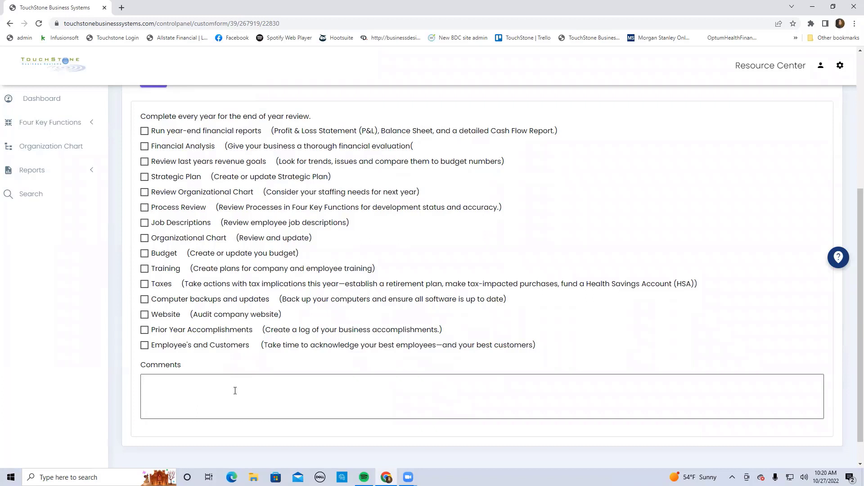
# Mark the first five Year End Checklist items, through Review Organizational Chart, as done, save the form and return to its process page
pyautogui.scroll(2, 237, 389)
pyautogui.click(144, 221)
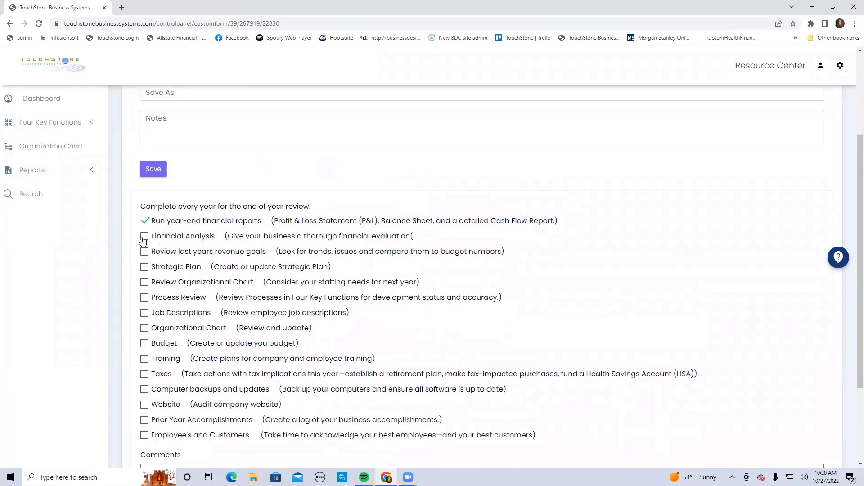
pyautogui.click(144, 236)
pyautogui.click(144, 252)
pyautogui.click(144, 267)
pyautogui.click(144, 282)
pyautogui.click(152, 170)
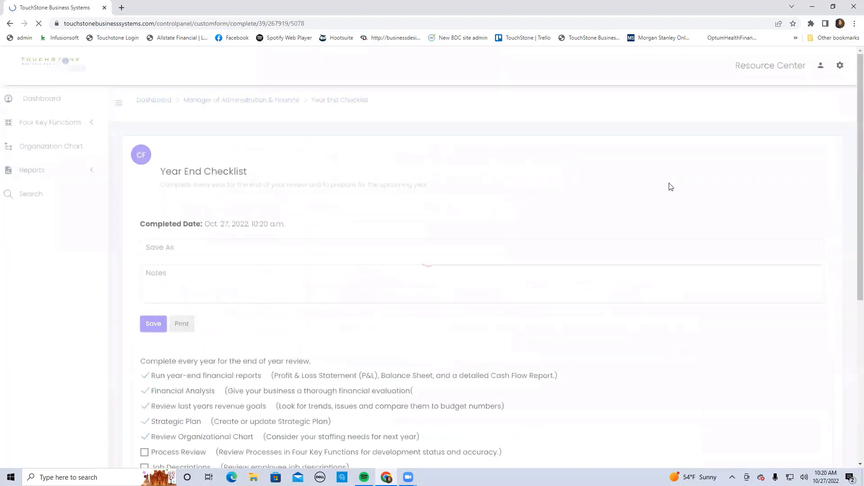
pyautogui.click(320, 103)
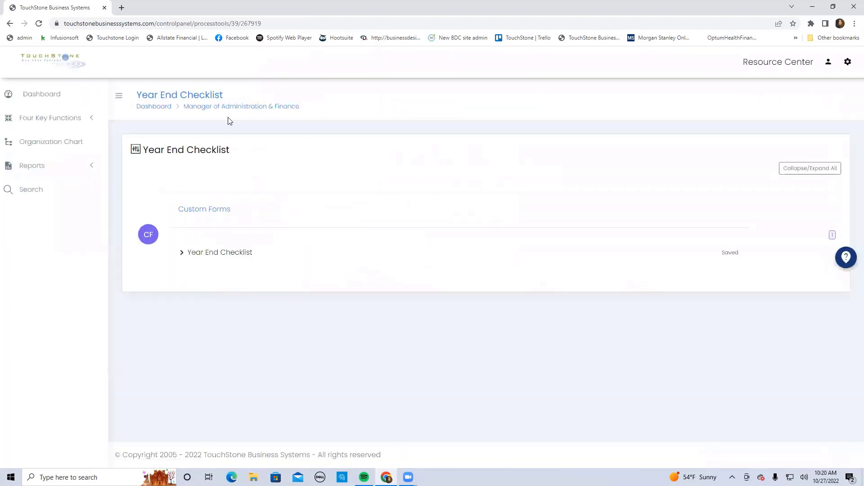
# Open the Daily to do List check list from the Manager of Administration & Finance responsibilities and look through its items
pyautogui.click(255, 108)
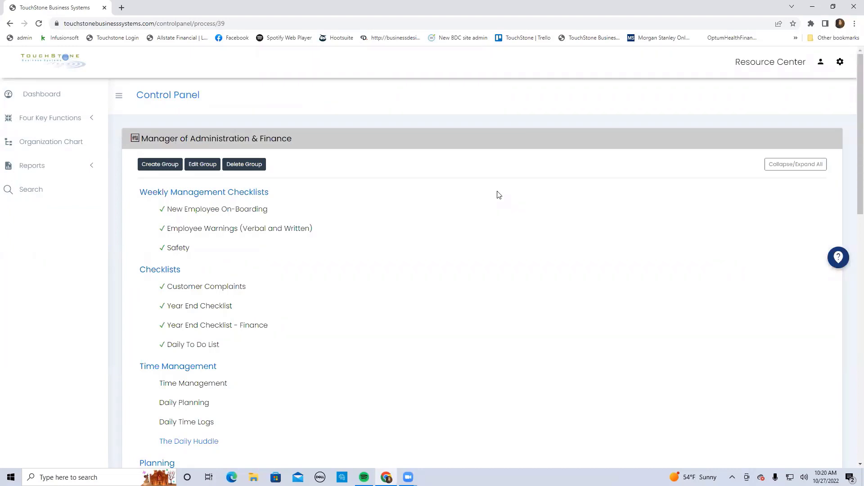
pyautogui.click(199, 350)
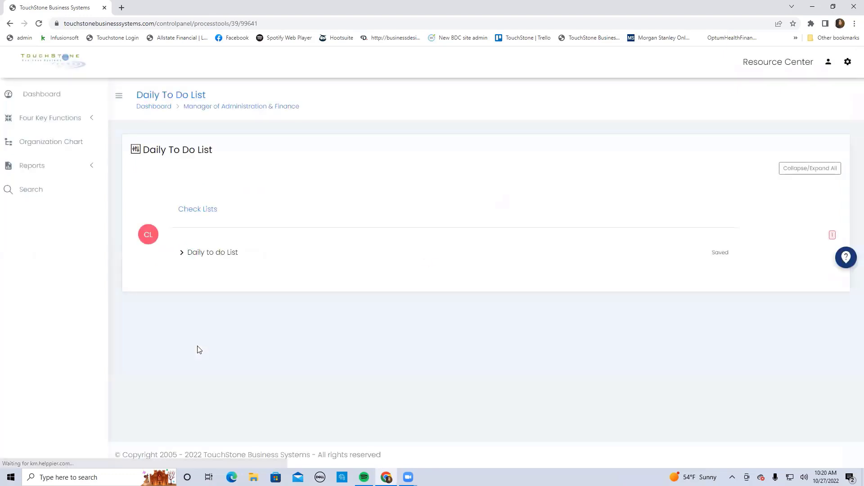
pyautogui.click(212, 254)
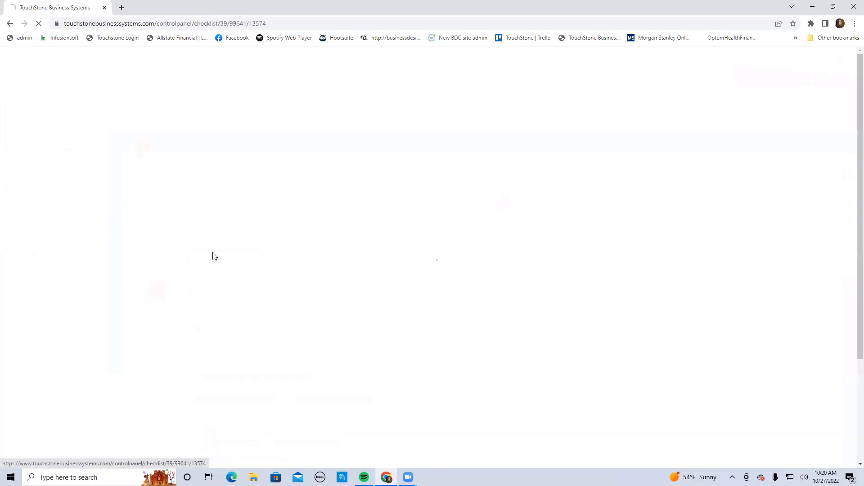
pyautogui.scroll(-2, 571, 283)
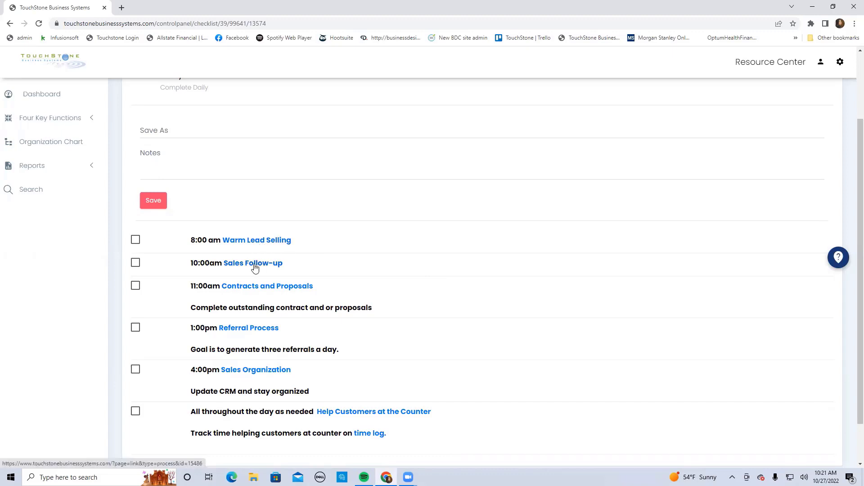
# Mark the 8:00 am Warm Lead Selling, 10:00am Sales Follow-up and 11:00am Contracts and Proposals items as done
pyautogui.click(135, 240)
pyautogui.click(135, 263)
pyautogui.click(135, 286)
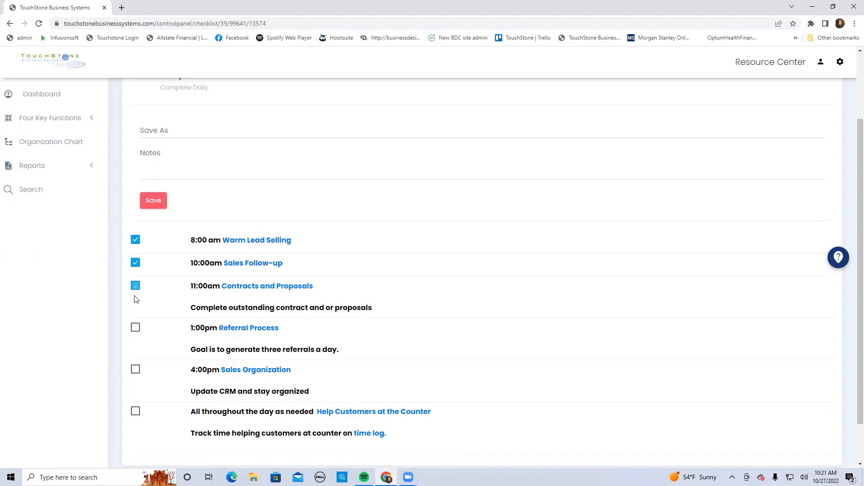
pyautogui.scroll(2, 509, 316)
pyautogui.scroll(1, 510, 318)
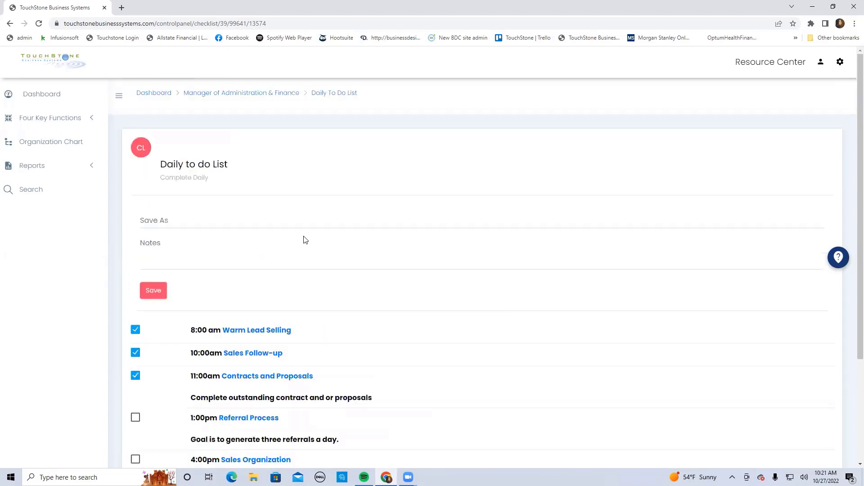
# Open the Customer Complaints process under Client Service in the "DOING" THE BUSINESS function
pyautogui.click(60, 122)
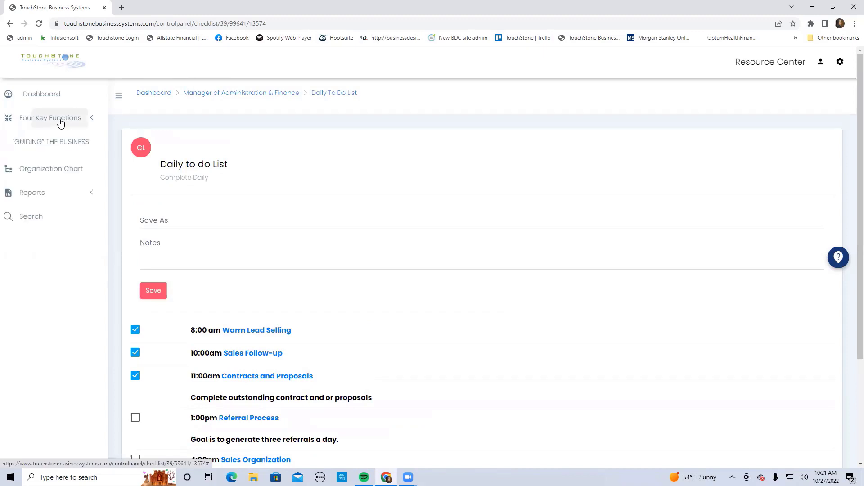
pyautogui.click(61, 204)
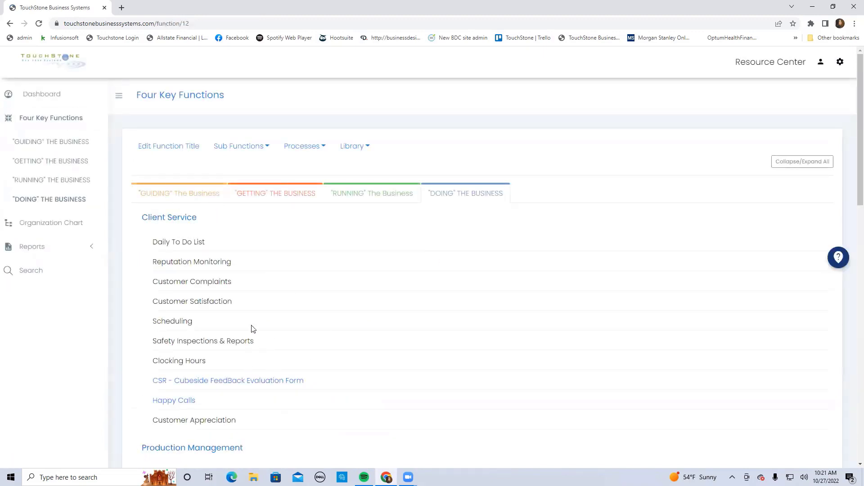
pyautogui.click(212, 286)
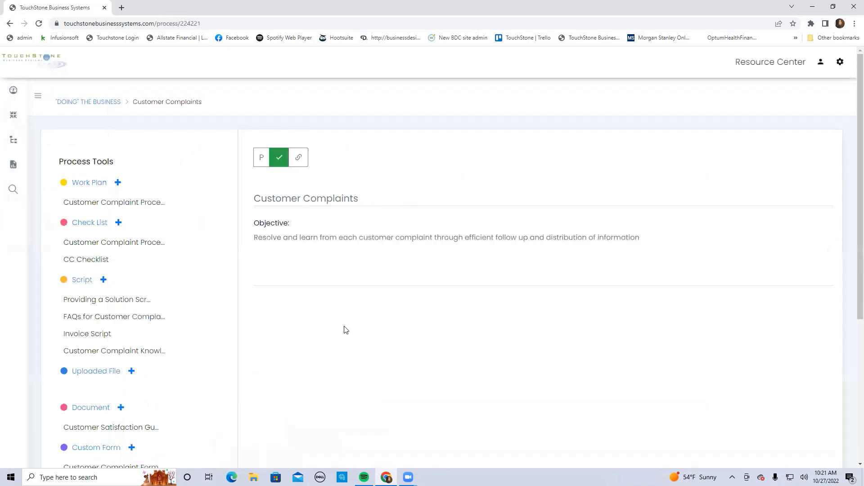
# Create a new script titled "CC script" in the Customer Complaints process
pyautogui.scroll(-2, 344, 329)
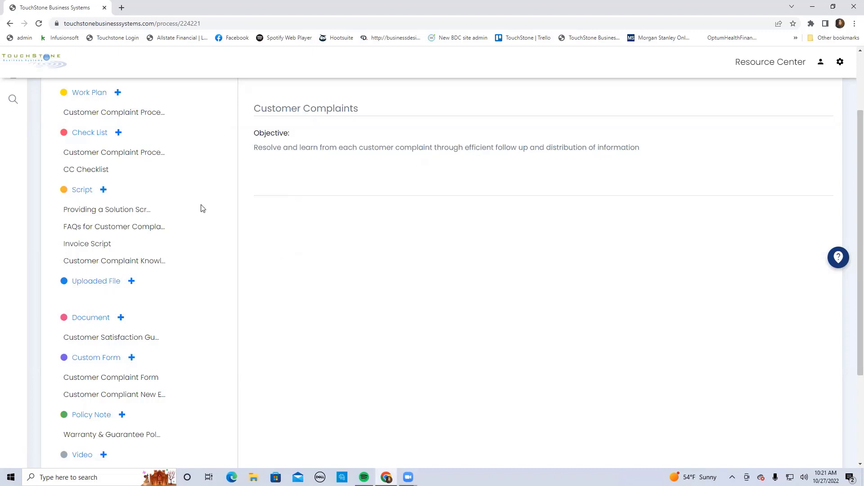
pyautogui.click(102, 190)
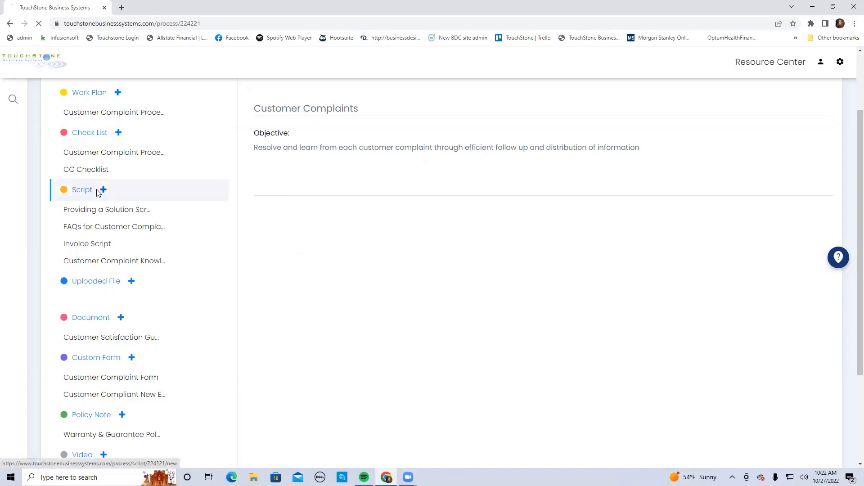
pyautogui.click(278, 220)
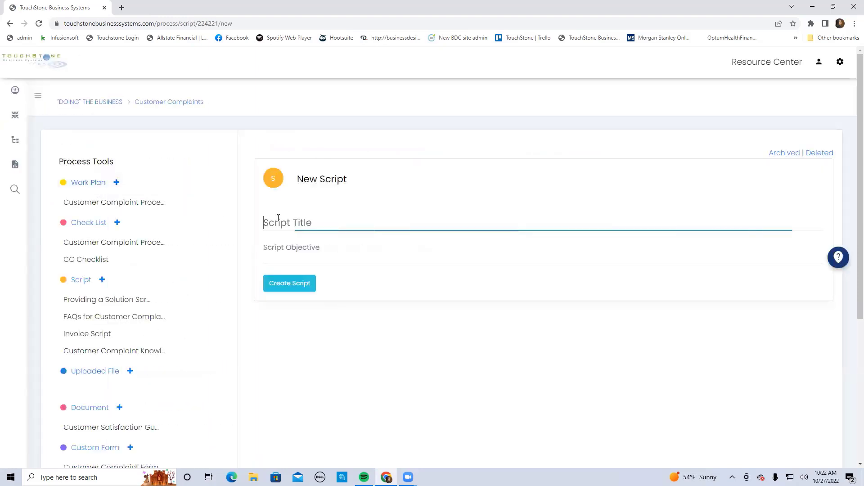
pyautogui.write('CC script')
pyautogui.click(287, 284)
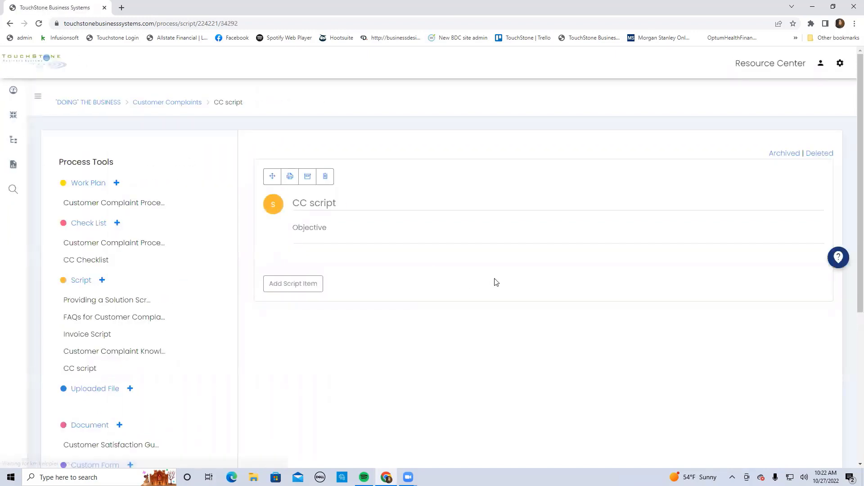
# Add a script item to CC script and save its prompt as "whats happening question asked"
pyautogui.scroll(-1, 426, 358)
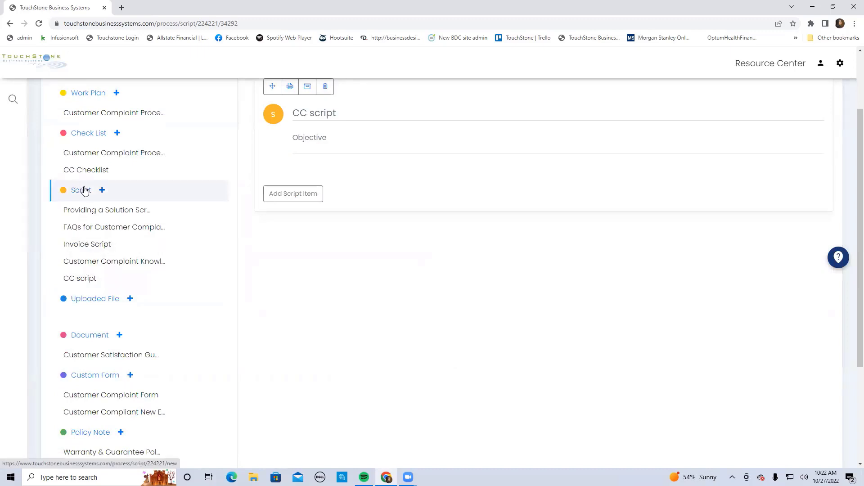
pyautogui.scroll(2, 499, 301)
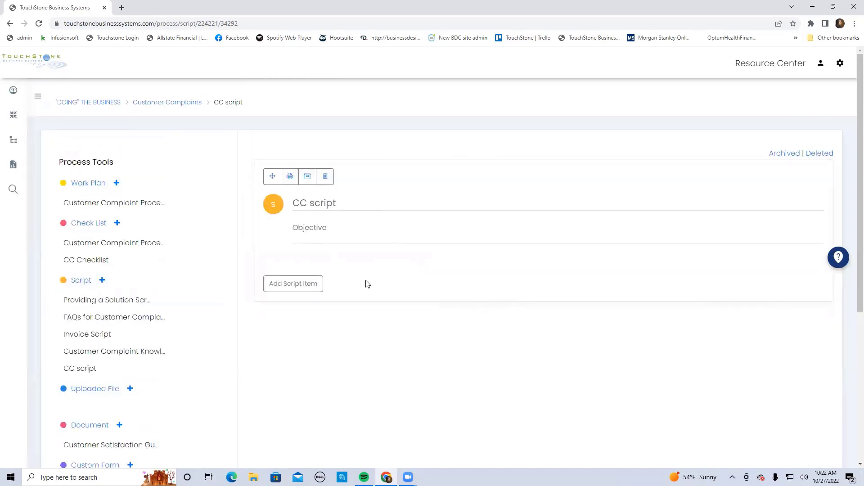
pyautogui.click(298, 285)
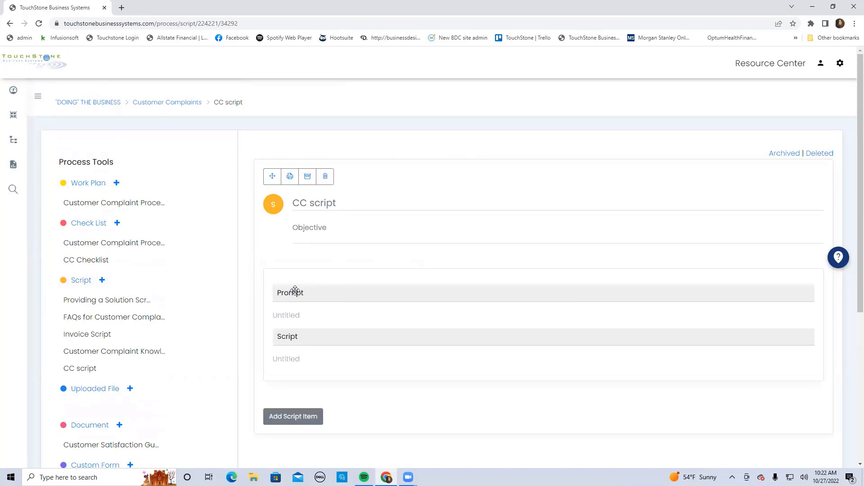
pyautogui.click(287, 315)
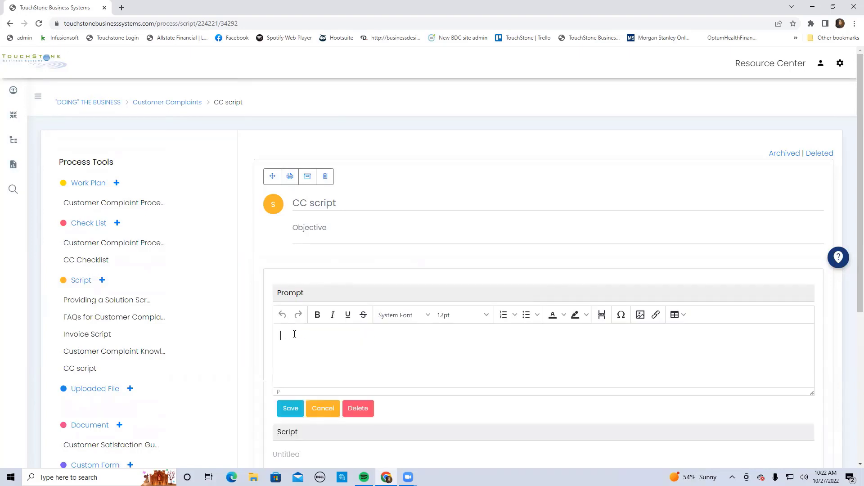
pyautogui.write('whats happening')
pyautogui.write('question asked')
pyautogui.scroll(-2, 327, 338)
pyautogui.click(291, 320)
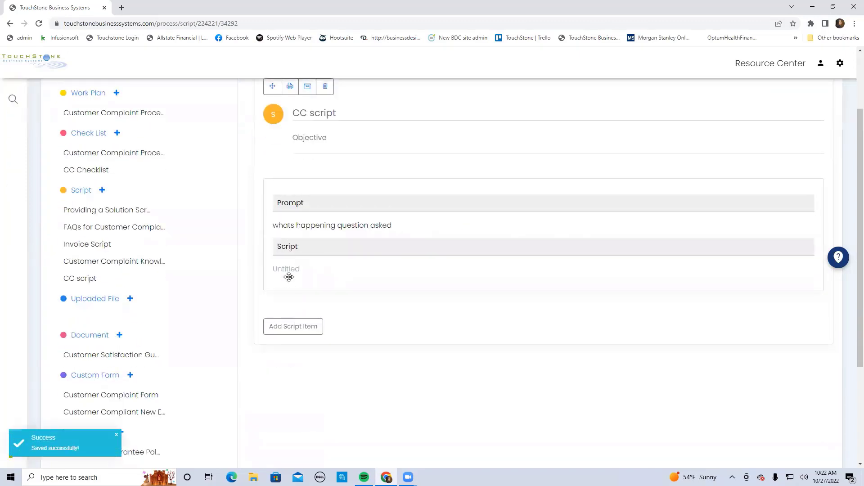
# Enter "answer" as the script text below the first prompt and save it
pyautogui.click(290, 270)
pyautogui.doubleClick(288, 290)
pyautogui.press('BackSpace')
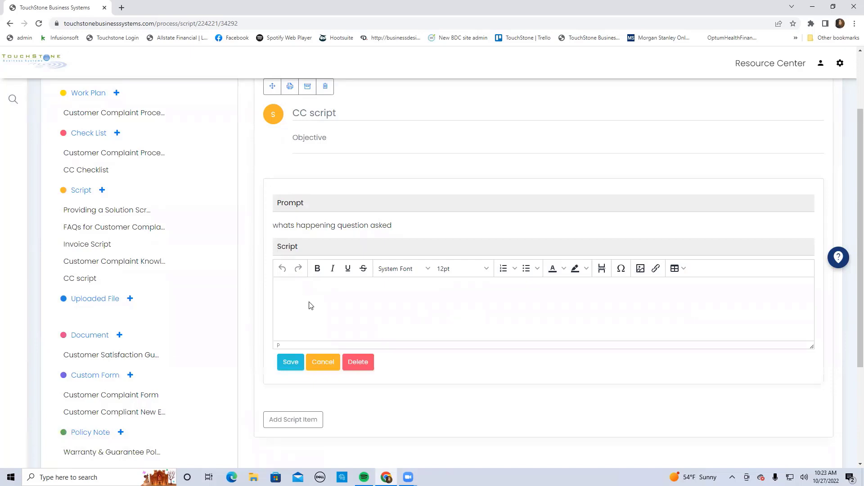
pyautogui.write('answer')
pyautogui.click(290, 363)
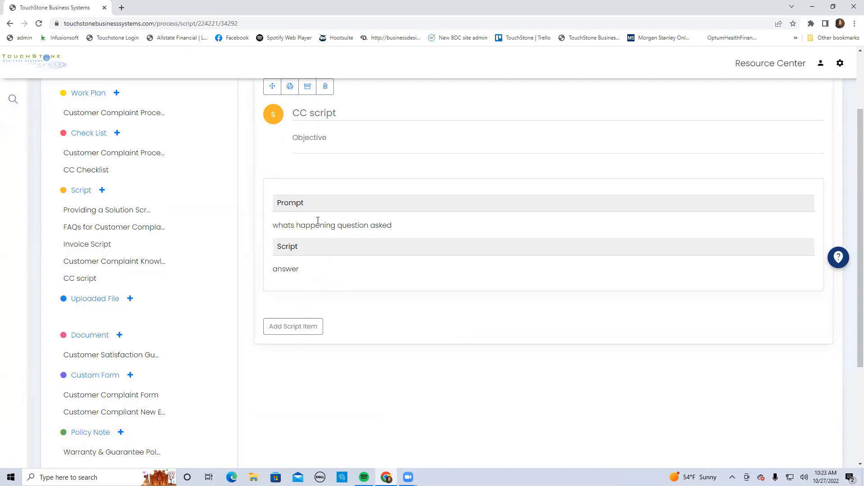
# Add a second, blank script item to CC script and look over its prompt and script fields
pyautogui.click(297, 328)
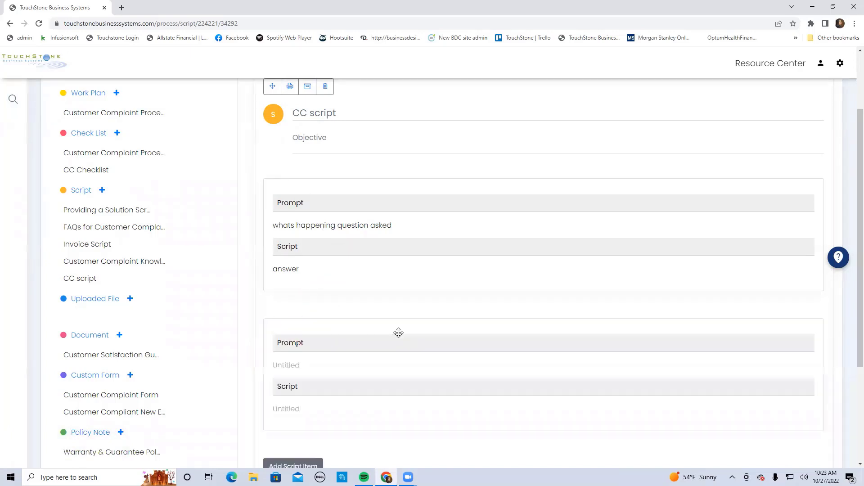
pyautogui.scroll(-3, 492, 347)
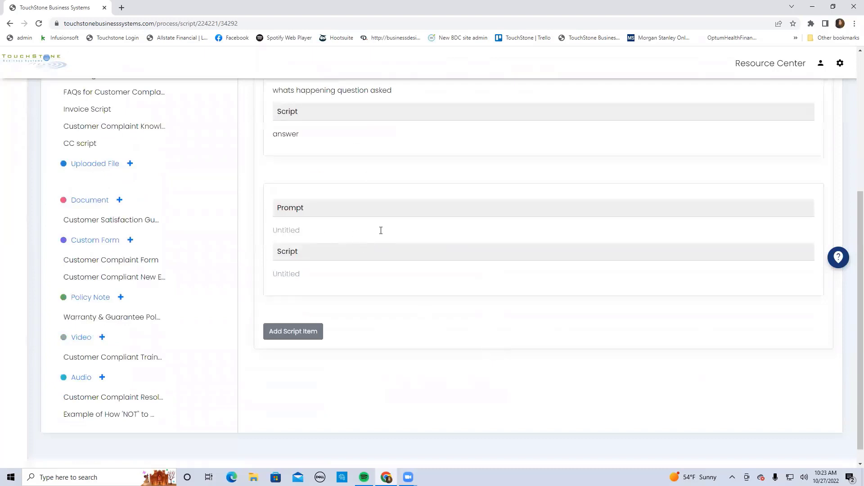
pyautogui.scroll(1, 521, 258)
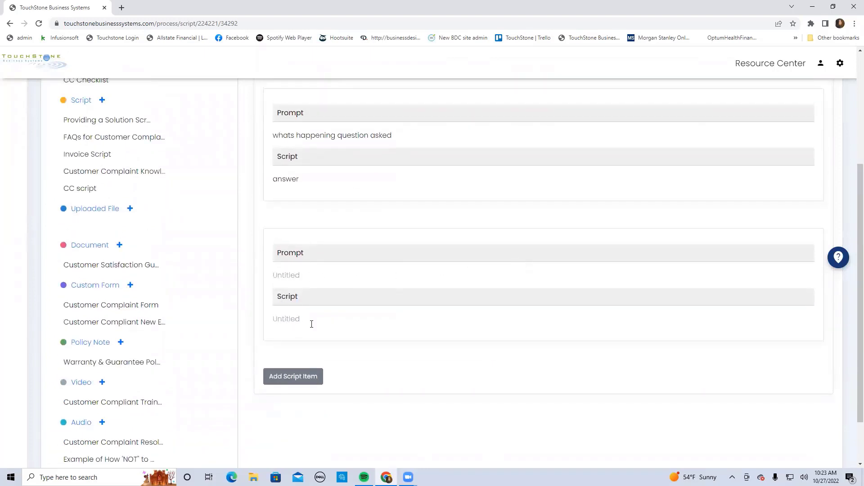
pyautogui.scroll(2, 539, 356)
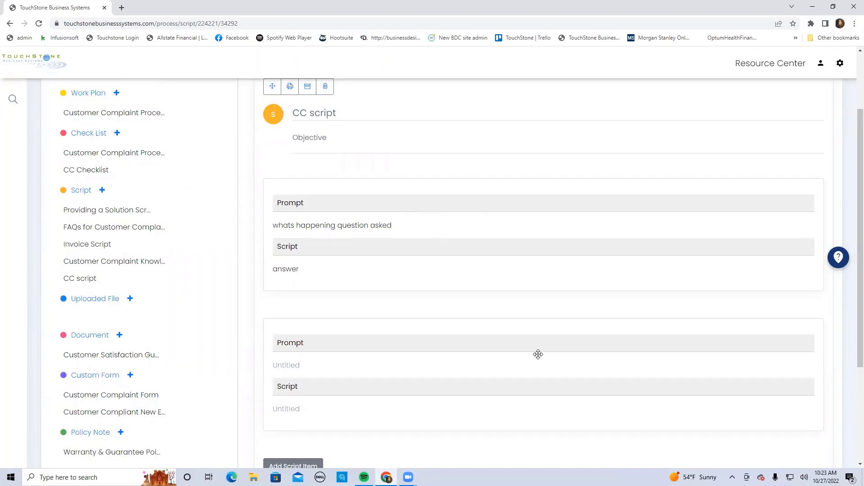
# Open the FAQs for Customer Complaints script and read through its first three prompts and scripted replies
pyautogui.click(120, 232)
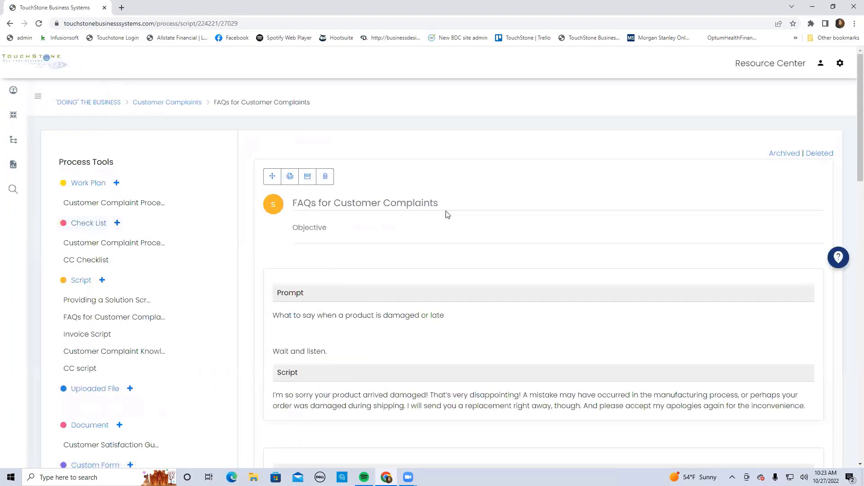
pyautogui.scroll(-1, 261, 311)
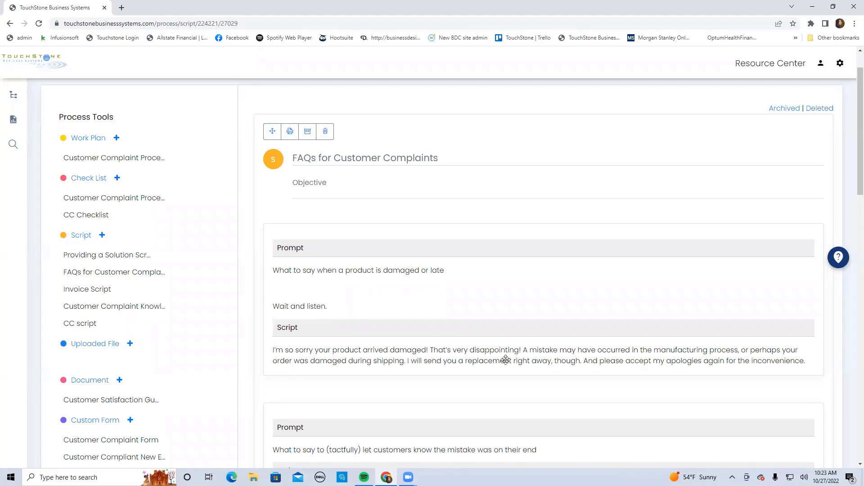
pyautogui.scroll(-2, 504, 367)
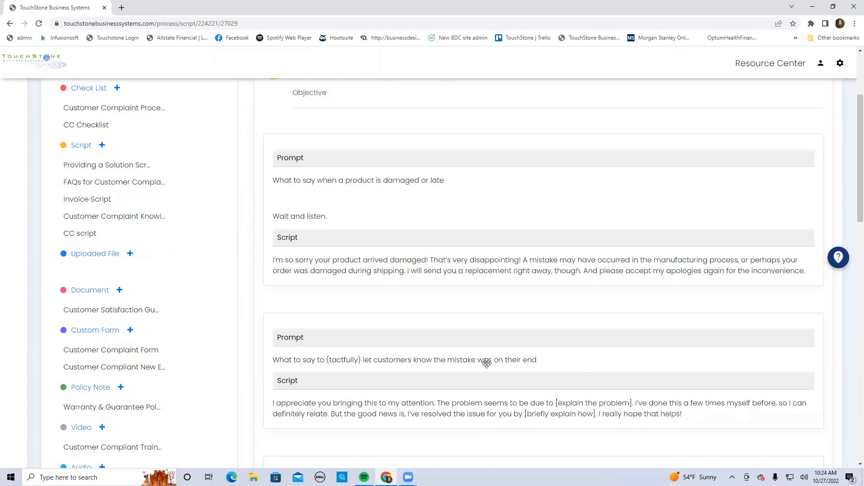
pyautogui.scroll(-3, 460, 410)
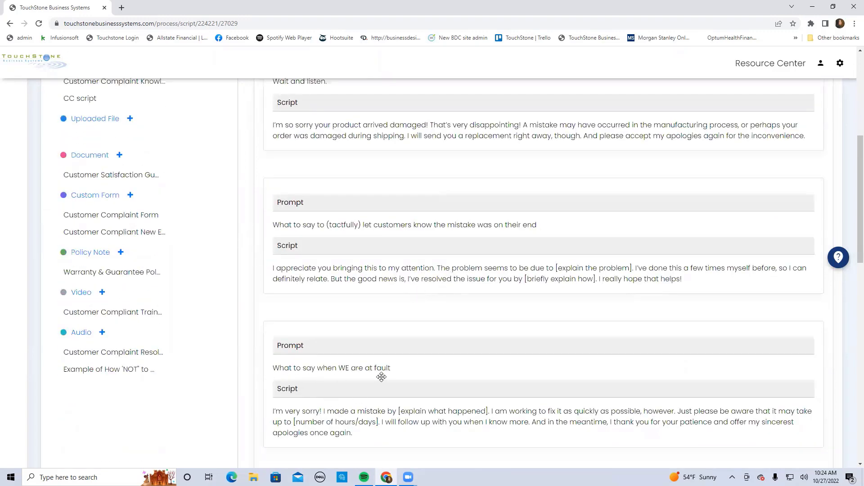
# Open Providing a Solution Script and read through its prompts and replies, from the greeting to the apology
pyautogui.scroll(4, 526, 368)
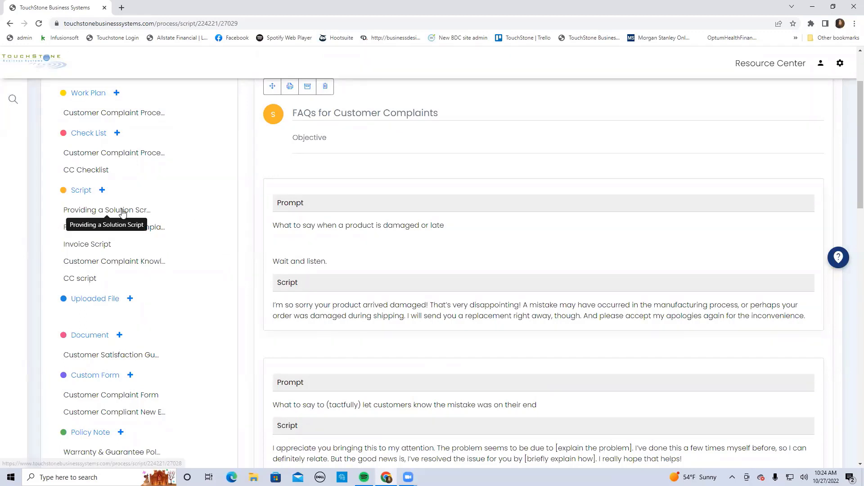
pyautogui.click(153, 212)
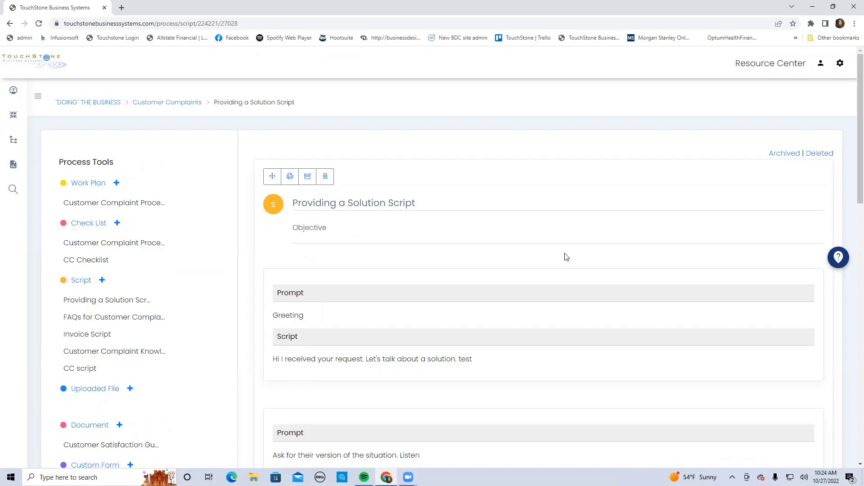
pyautogui.scroll(-2, 566, 257)
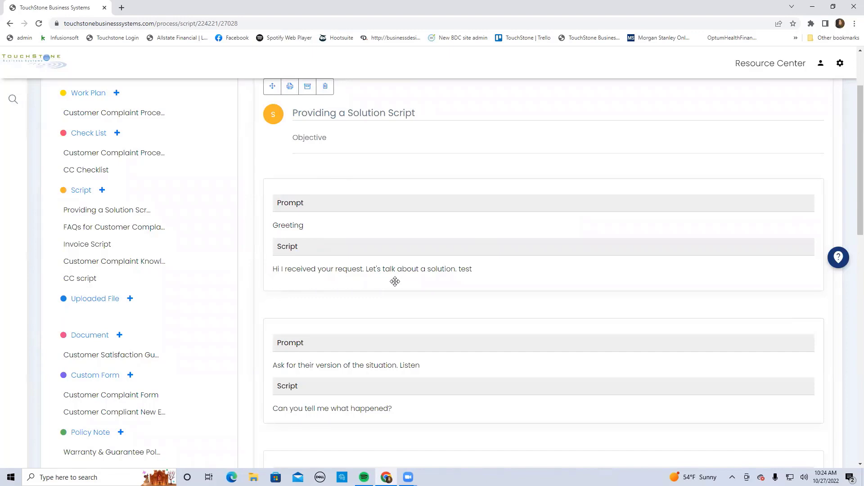
pyautogui.scroll(-3, 555, 287)
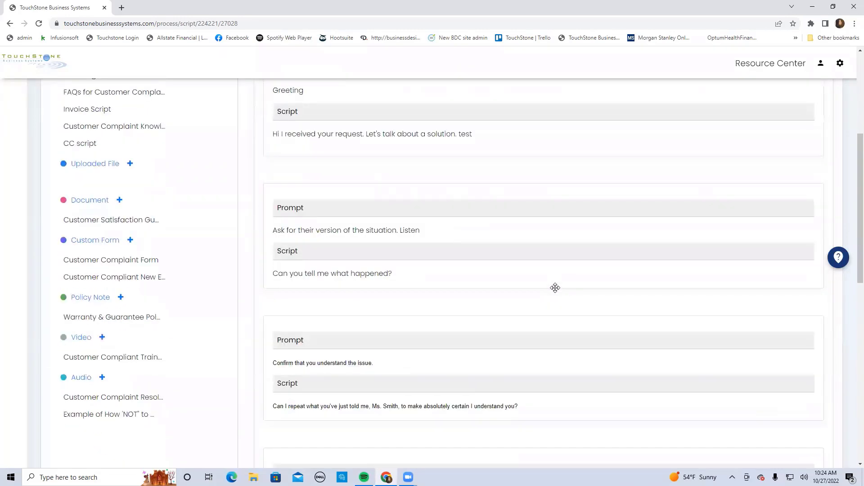
pyautogui.scroll(-2, 555, 288)
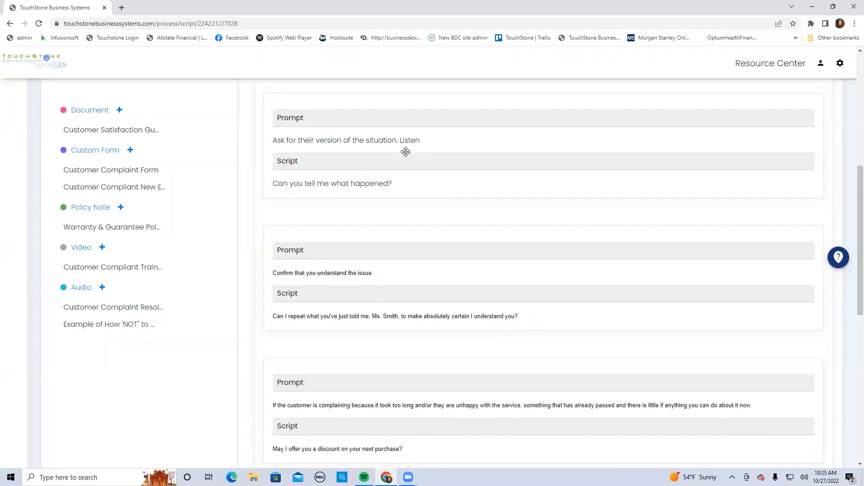
pyautogui.scroll(-1, 613, 233)
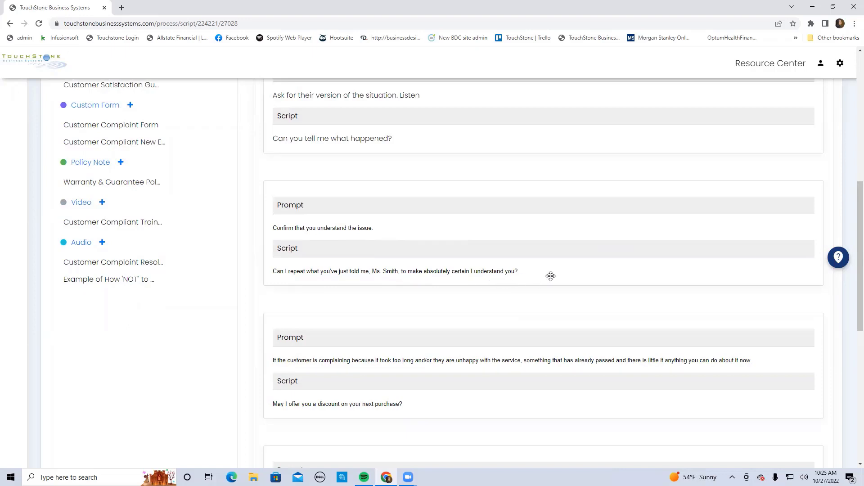
pyautogui.scroll(-1, 552, 270)
pyautogui.scroll(-2, 552, 270)
pyautogui.scroll(-3, 553, 270)
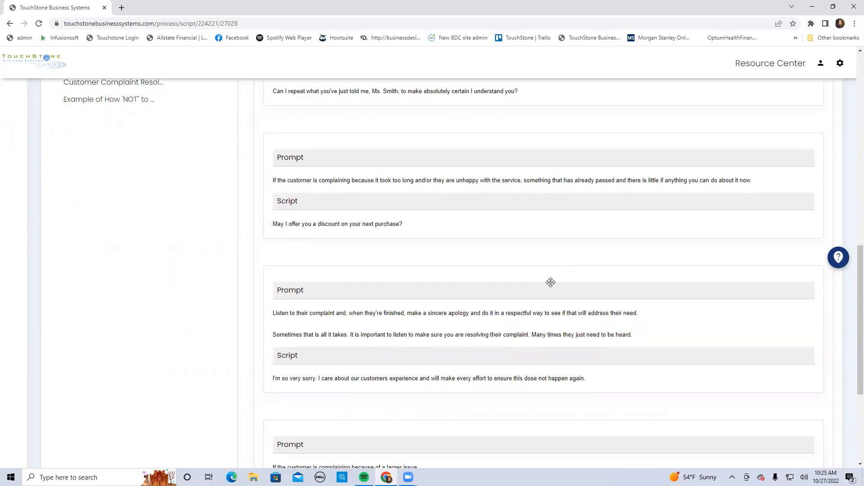
# Read the remaining prompts and replies of Providing a Solution Script through the larger-issue item, and return to its greeting
pyautogui.scroll(-1, 551, 282)
pyautogui.scroll(-2, 551, 282)
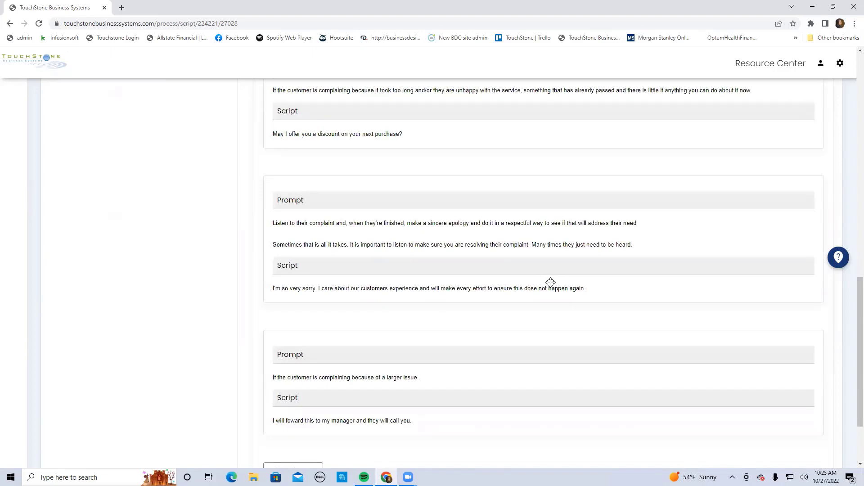
pyautogui.scroll(-2, 550, 282)
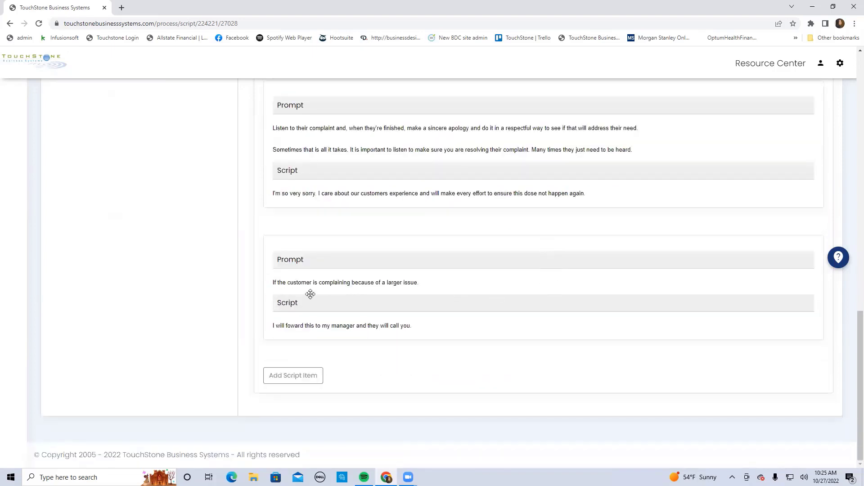
pyautogui.scroll(5, 651, 295)
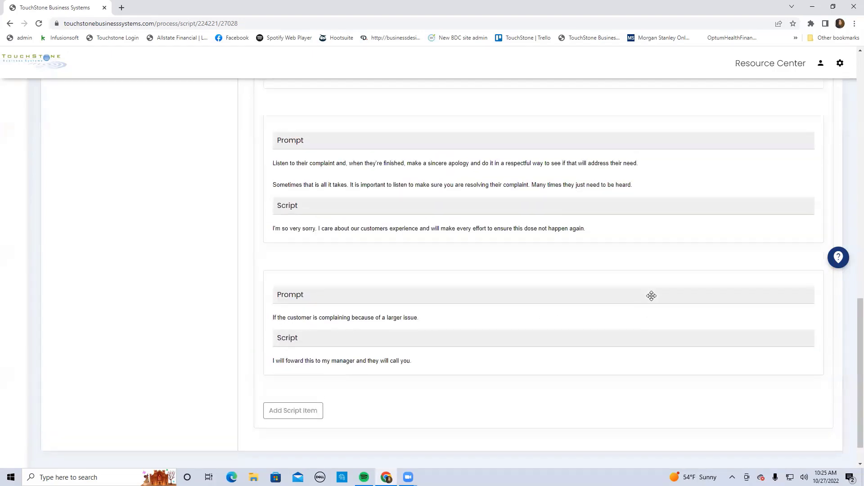
pyautogui.scroll(8, 652, 295)
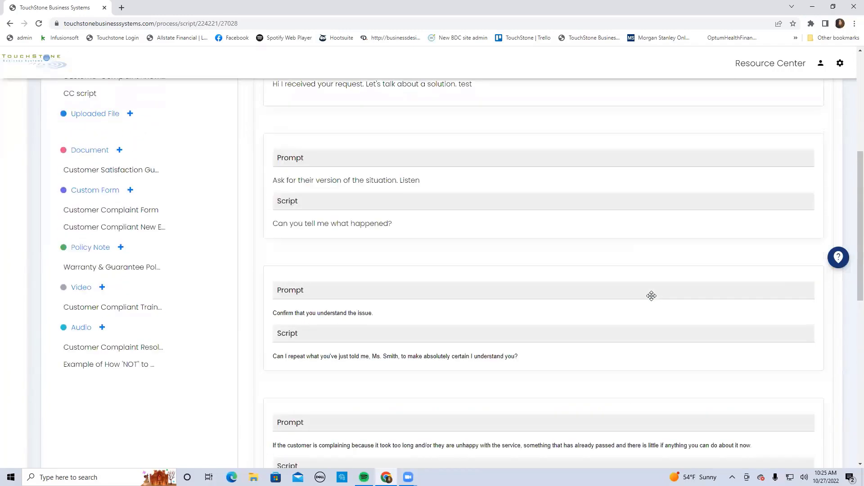
pyautogui.scroll(2, 651, 296)
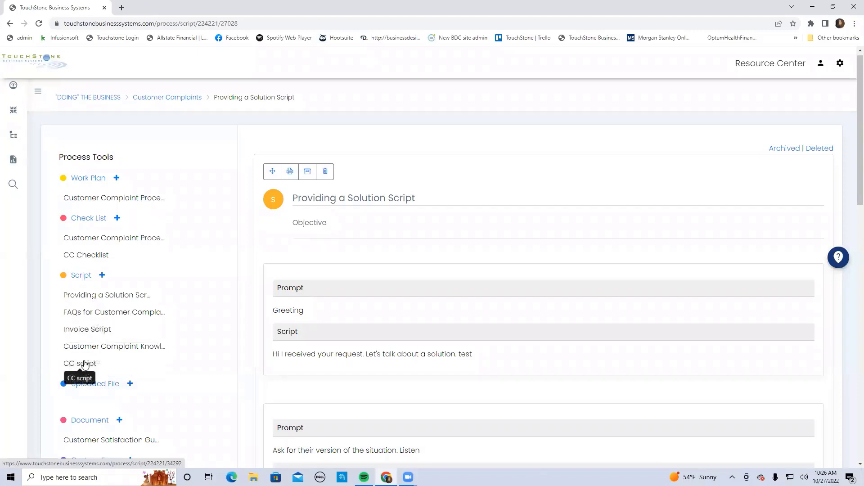
# Open the Greeting prompt for editing and cancel, and try reordering by moving the "Ask for their version of the situation" item above Greeting and back
pyautogui.click(294, 312)
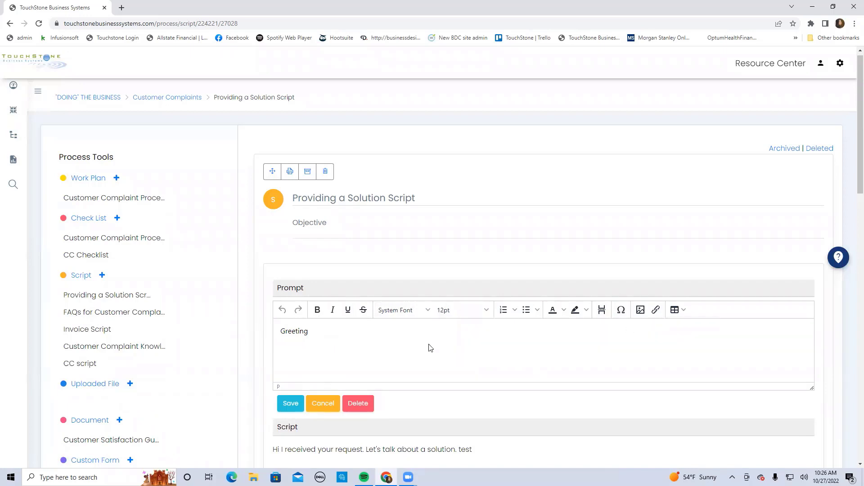
pyautogui.click(327, 407)
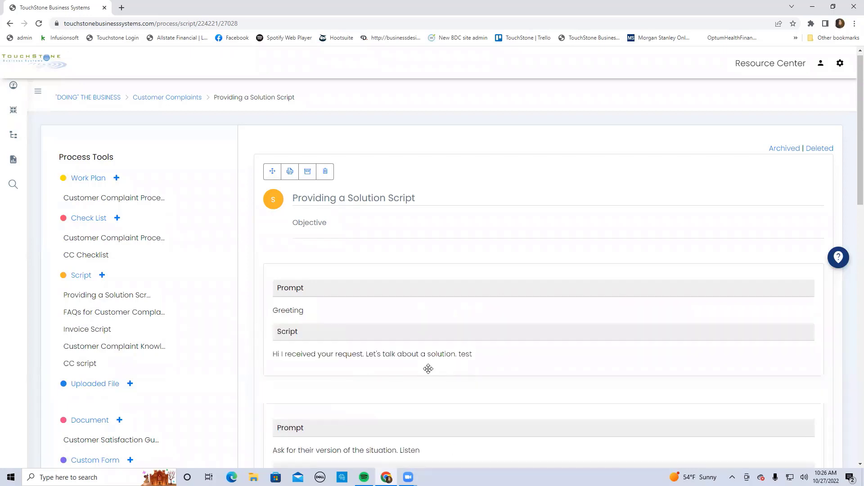
pyautogui.moveTo(440, 432); pyautogui.dragTo(434, 278)
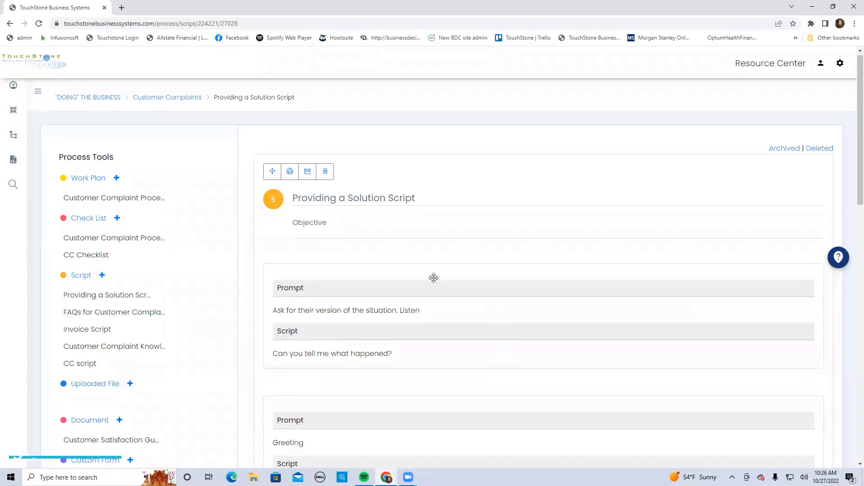
pyautogui.moveTo(422, 296); pyautogui.dragTo(403, 294)
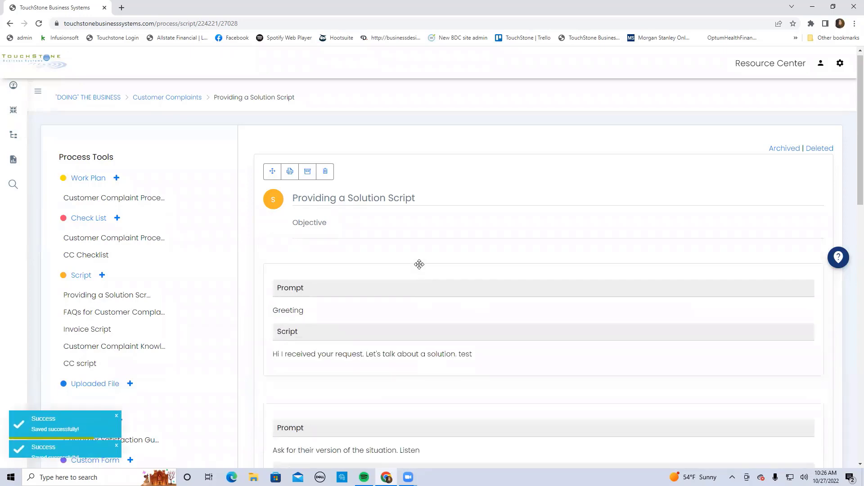
# Open the FAQs for Customer Complaints script, look over its first two prompts and replies, and return to Providing a Solution Script
pyautogui.click(141, 315)
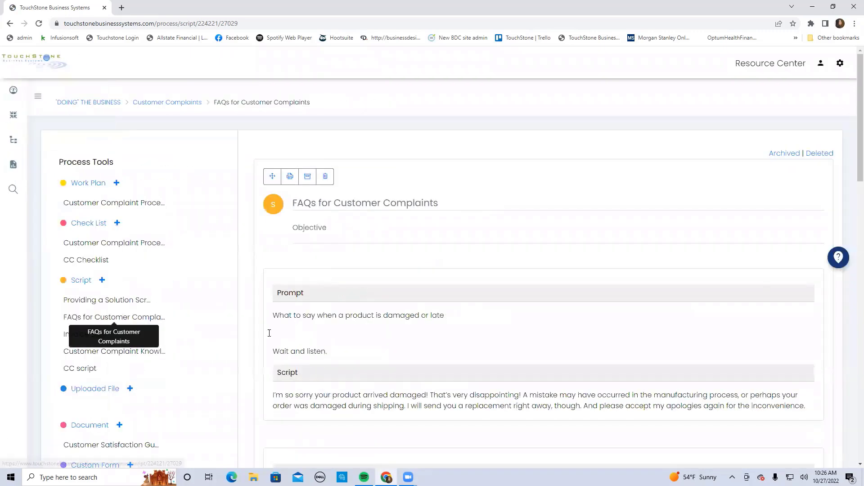
pyautogui.scroll(-2, 453, 336)
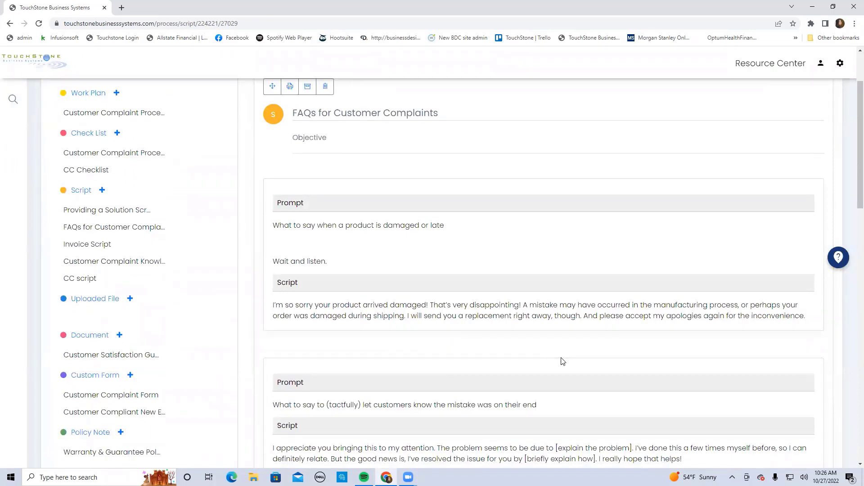
pyautogui.scroll(1, 563, 361)
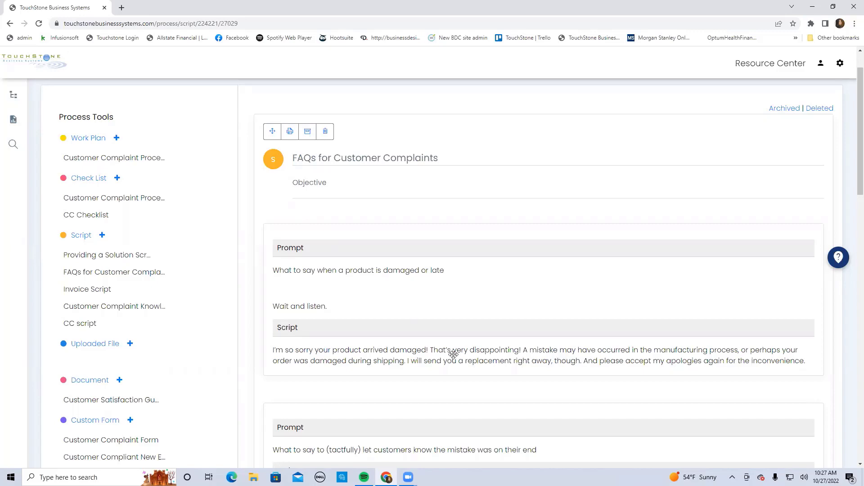
pyautogui.click(119, 258)
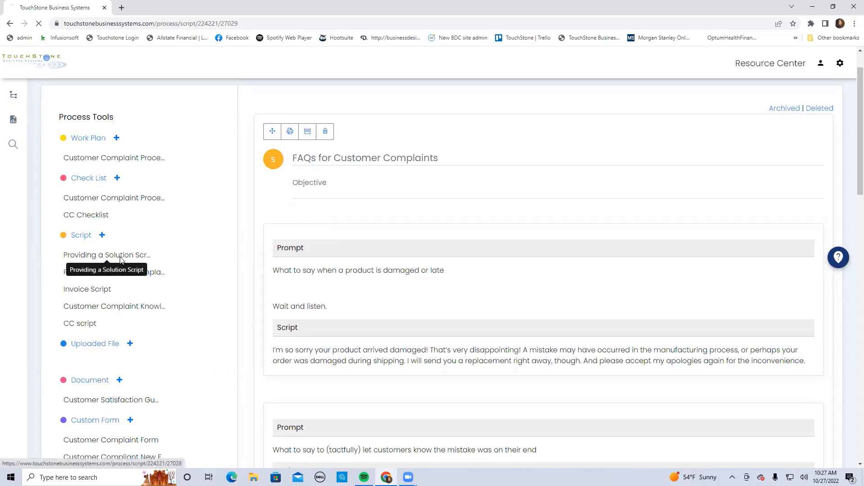
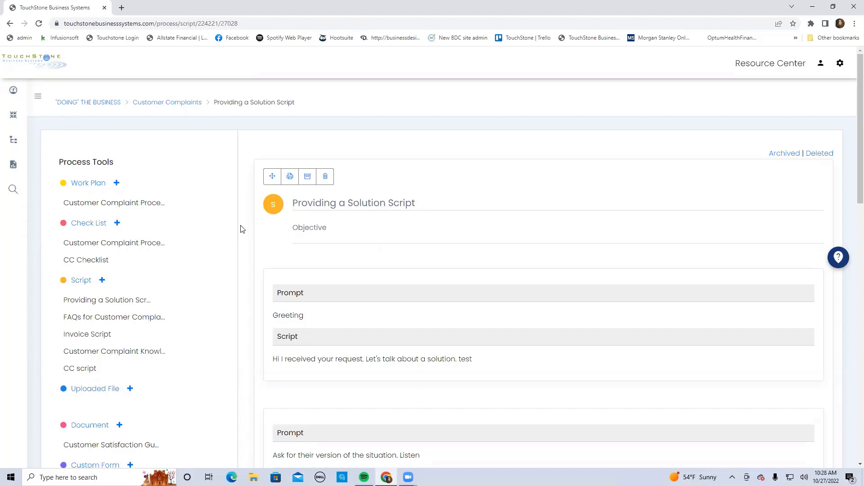
# Create an uploaded file item titled "CC file" with the objective "why" in the Customer Complaints process
pyautogui.scroll(-3, 245, 247)
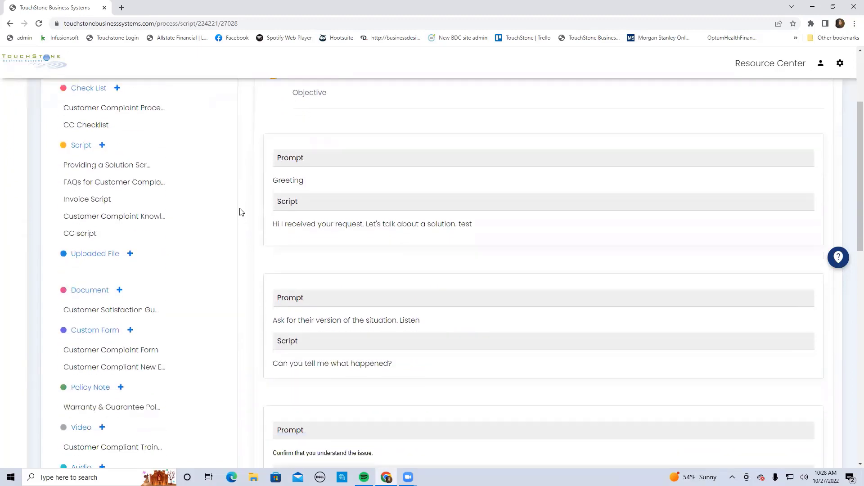
pyautogui.scroll(-1, 239, 211)
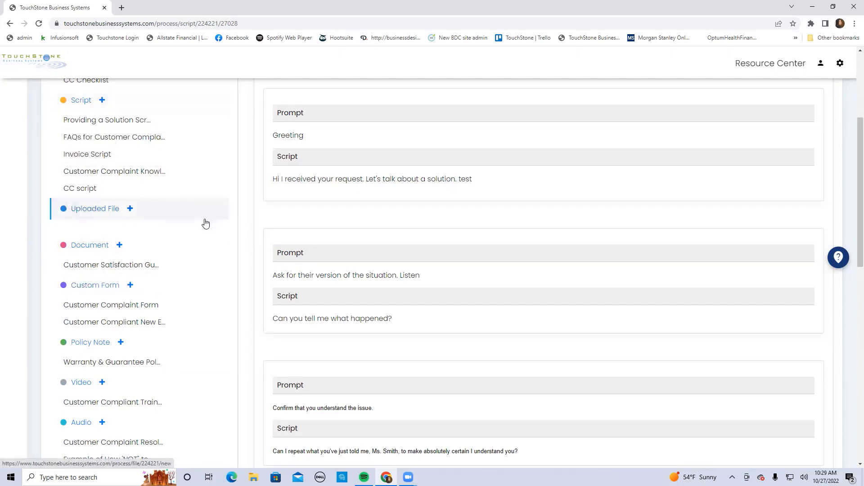
pyautogui.click(130, 210)
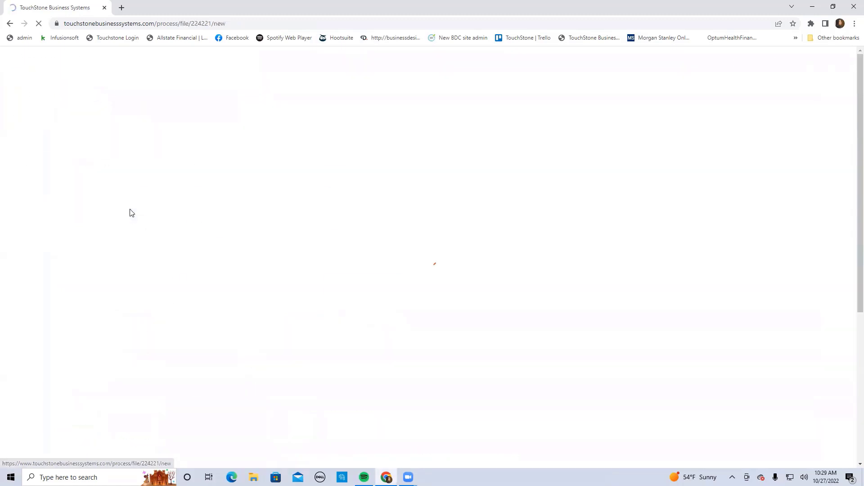
pyautogui.click(272, 221)
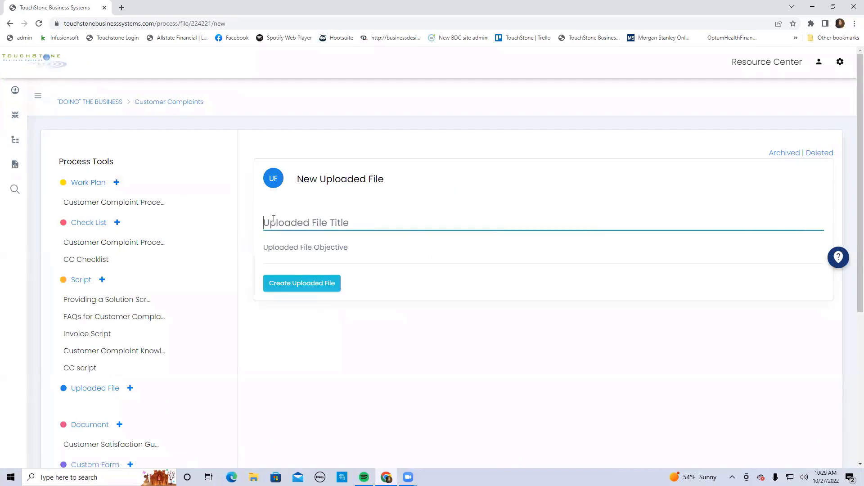
pyautogui.write('CC file')
pyautogui.click(335, 250)
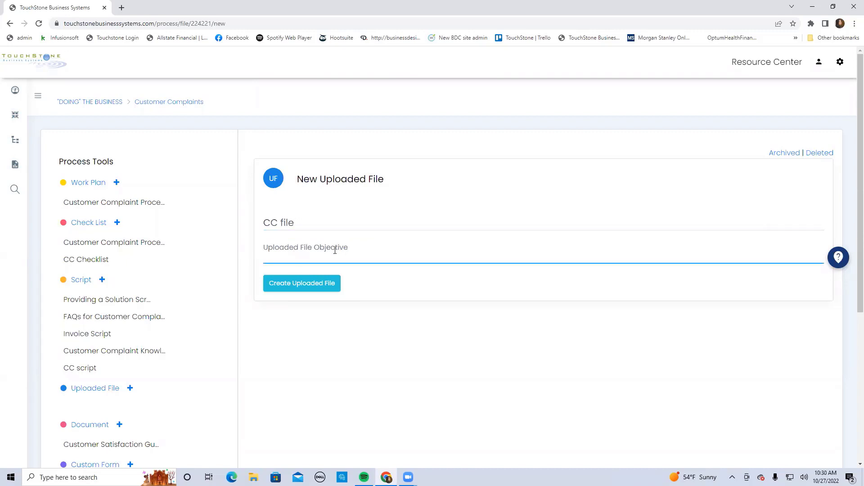
pyautogui.write('why')
pyautogui.click(300, 284)
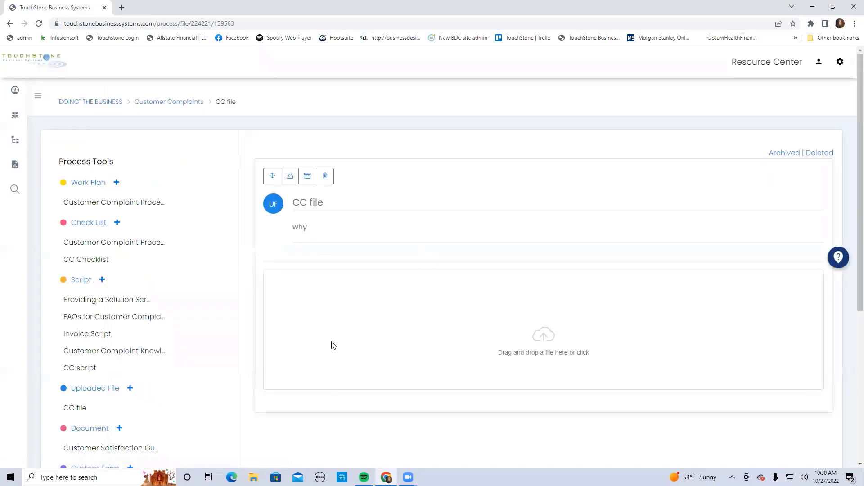
# Upload a Word document to the CC file item, dismissing the first attempt made with an unsupported file type
pyautogui.scroll(-2, 291, 346)
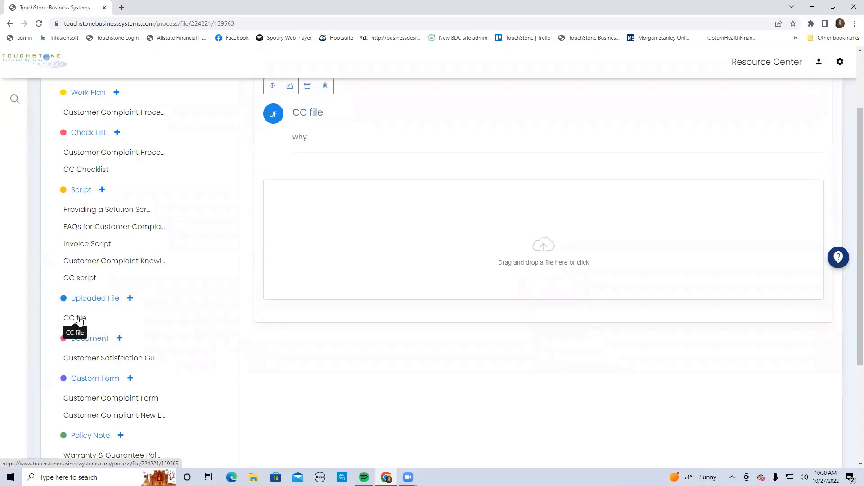
pyautogui.scroll(2, 480, 402)
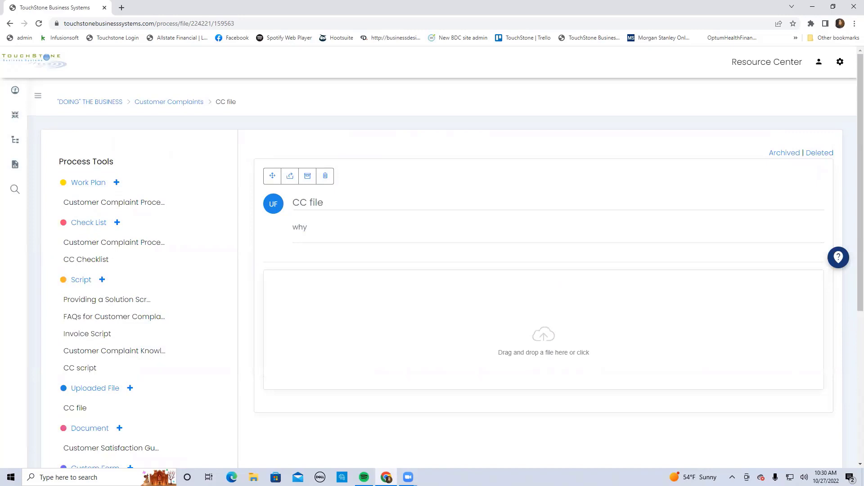
pyautogui.moveTo(809, 300); pyautogui.dragTo(534, 320)
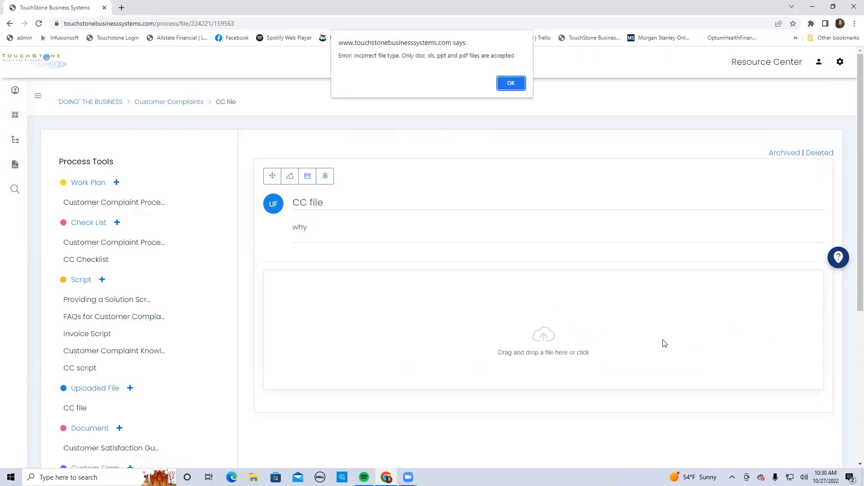
pyautogui.click(509, 82)
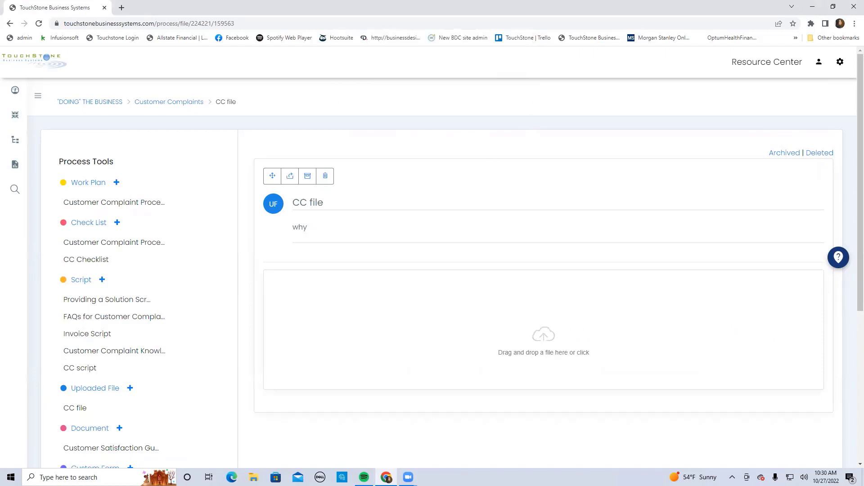
pyautogui.moveTo(863, 285); pyautogui.dragTo(546, 320)
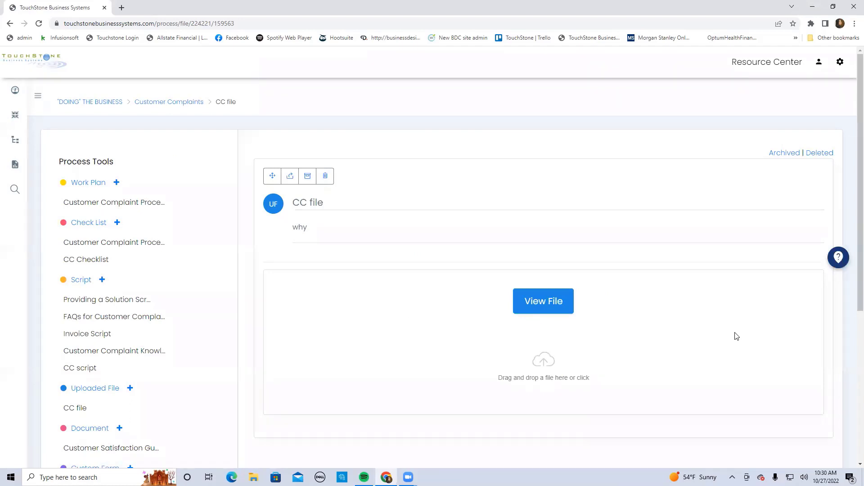
# Create another uploaded file item titled "2nd CC file" without an objective and upload a file to it
pyautogui.scroll(-1, 701, 331)
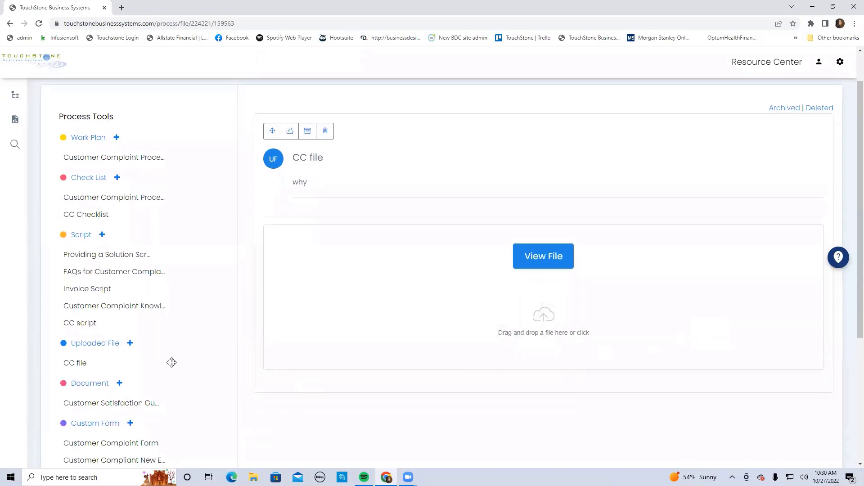
pyautogui.click(100, 345)
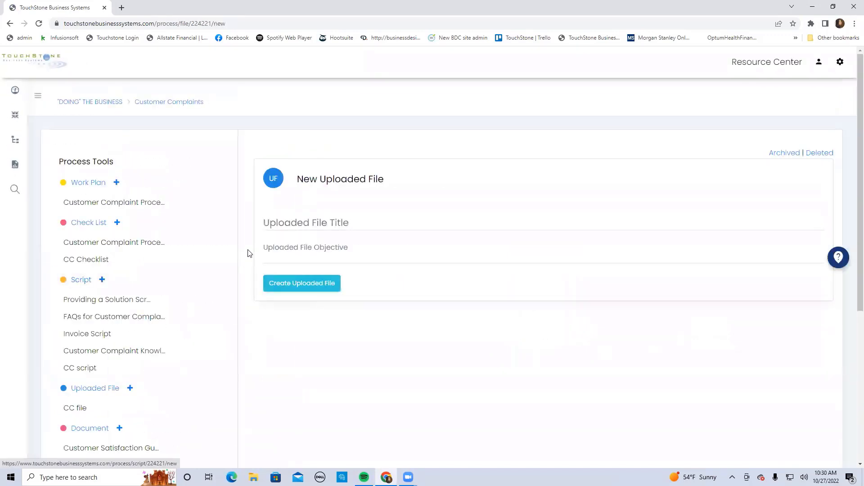
pyautogui.click(272, 223)
pyautogui.write('2')
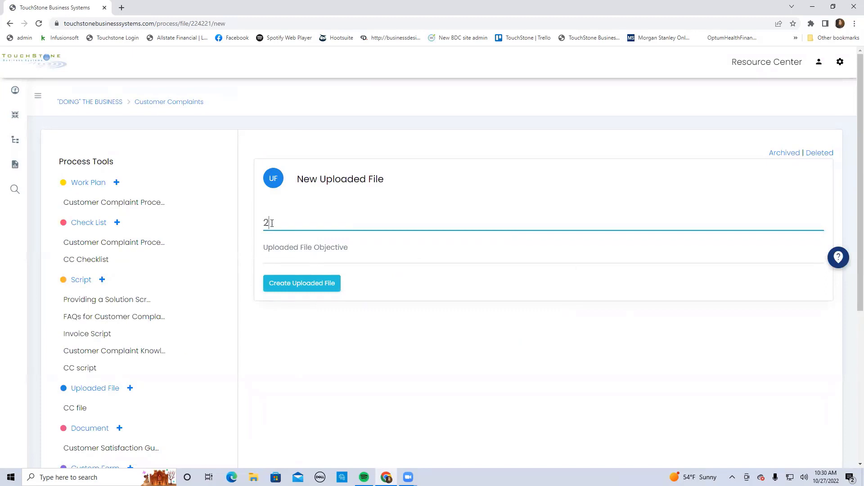
pyautogui.write('nd CC file')
pyautogui.click(309, 284)
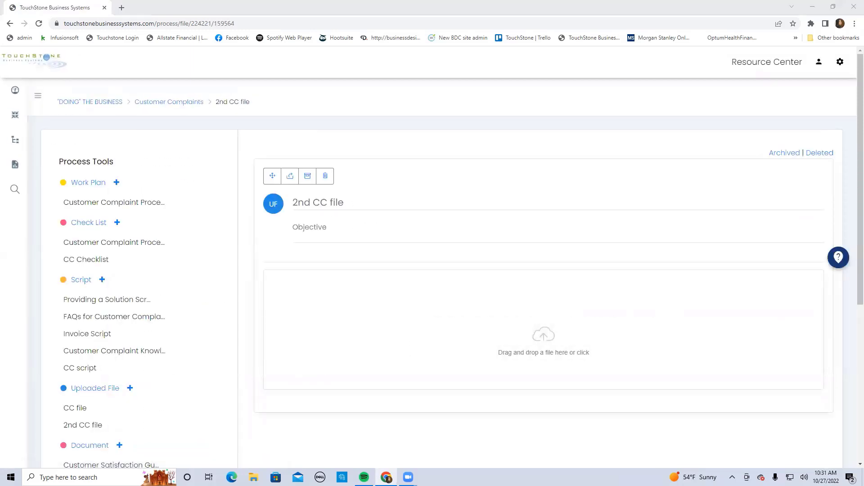
pyautogui.moveTo(590, 340); pyautogui.dragTo(527, 329)
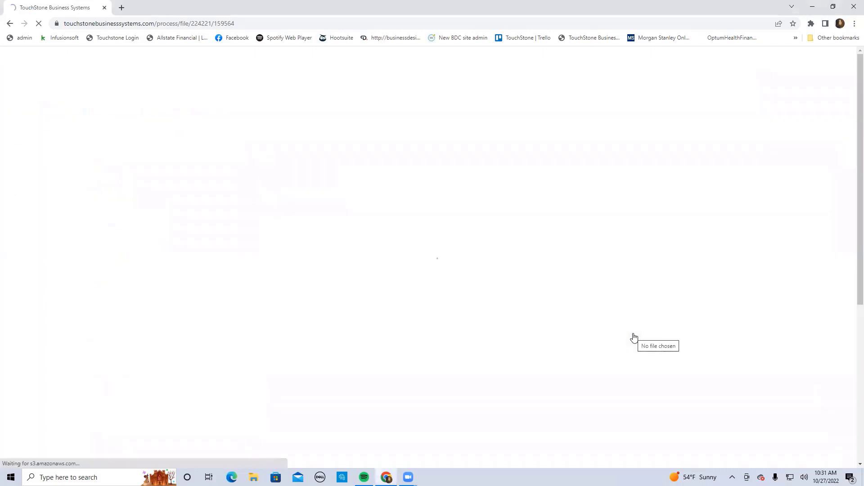
# Go back to CC file and open its attached CCfile.docx in Word, skipping the sign-in and subscription prompts
pyautogui.scroll(-3, 638, 361)
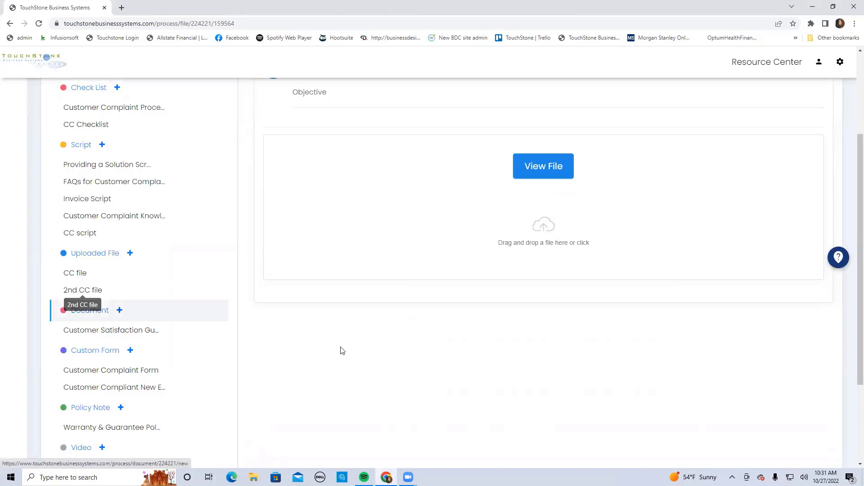
pyautogui.scroll(2, 426, 369)
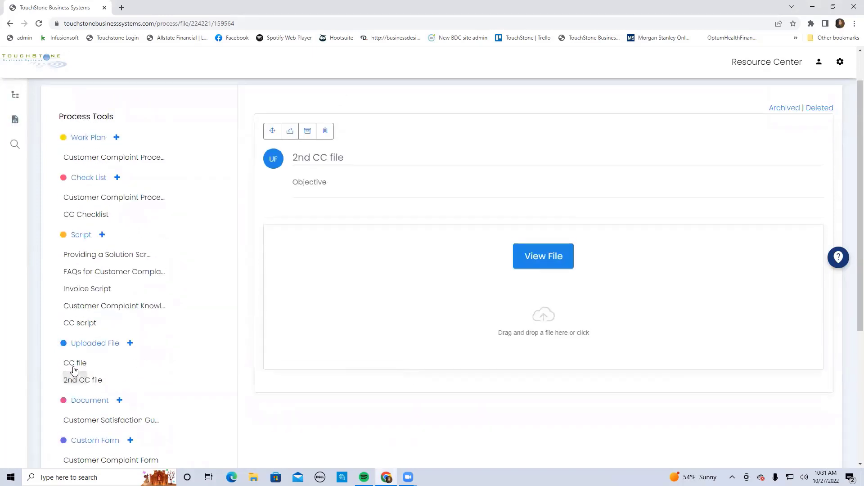
pyautogui.click(75, 364)
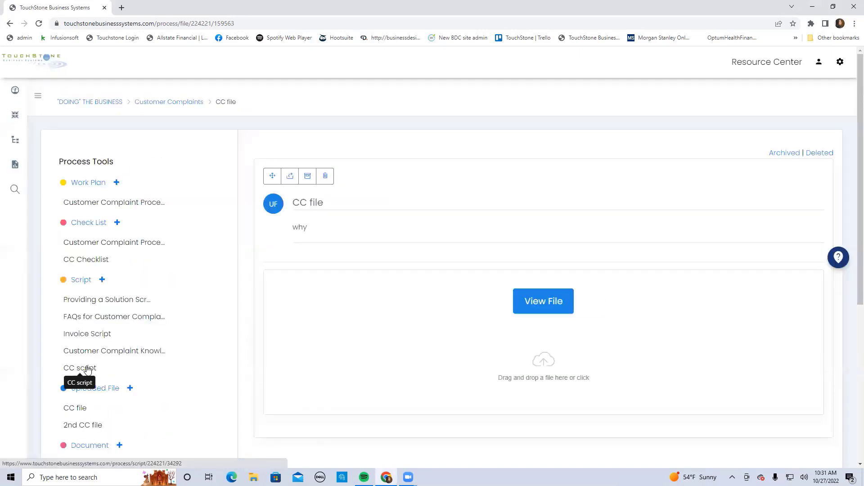
pyautogui.click(549, 302)
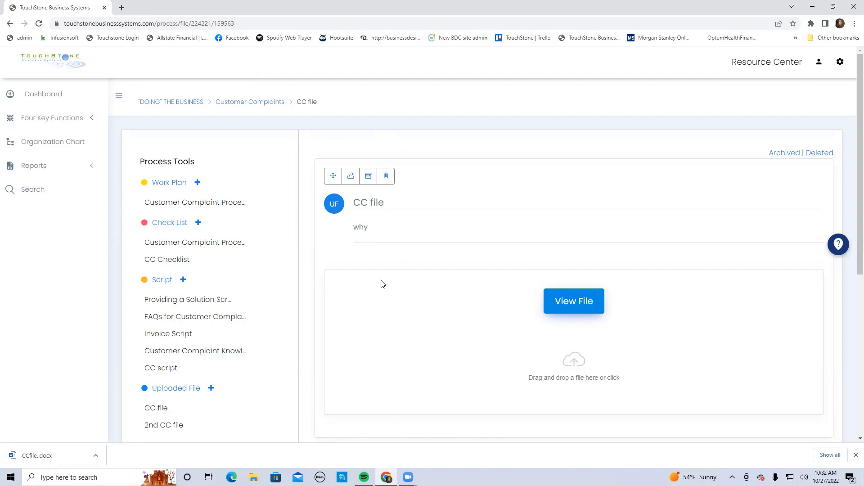
pyautogui.click(50, 457)
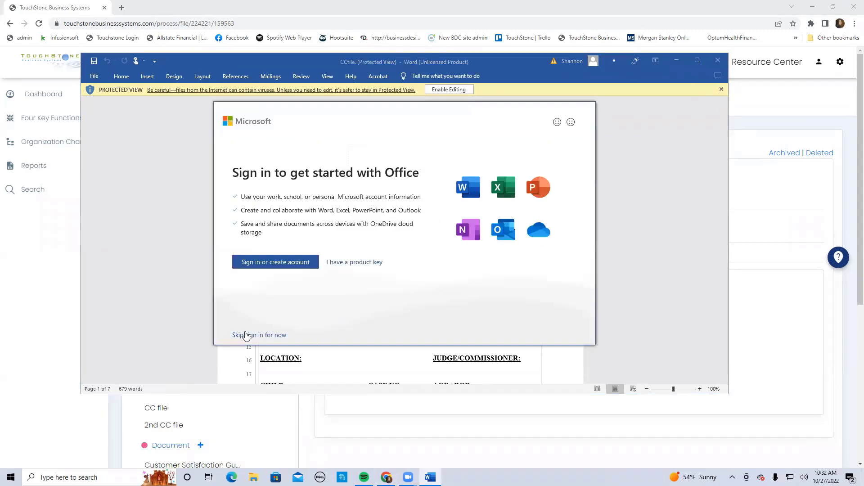
pyautogui.click(248, 335)
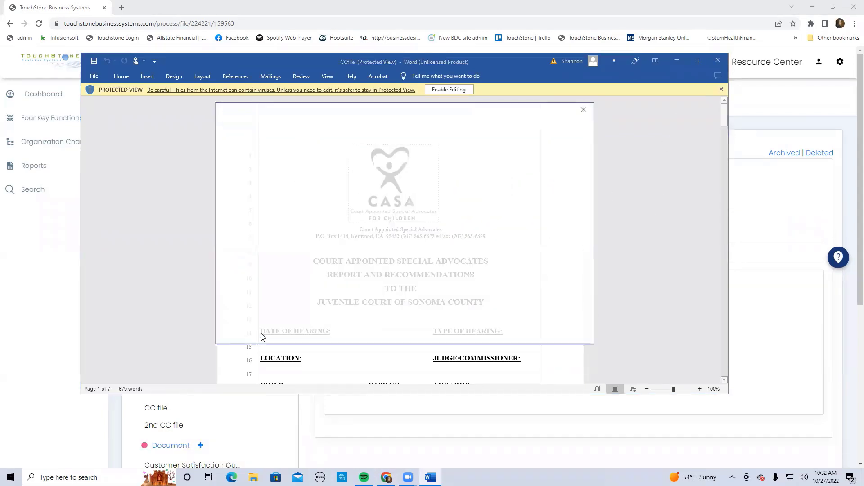
pyautogui.click(585, 109)
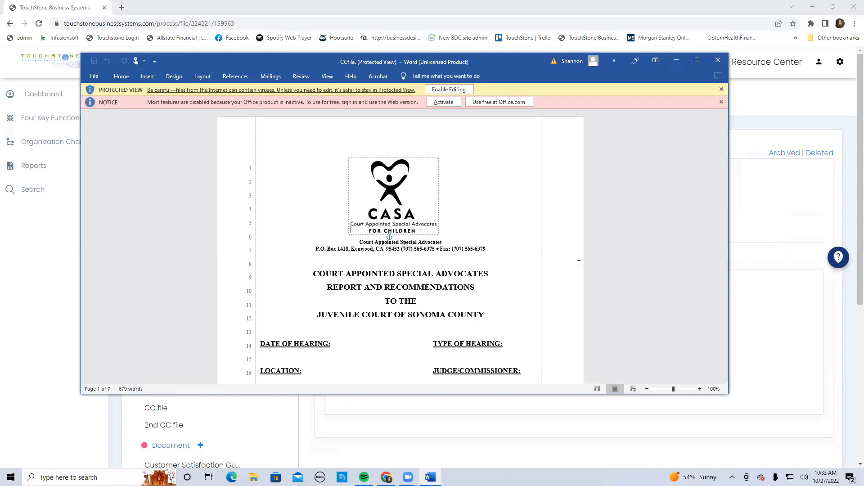
# Minimize the Word document and upload a replacement file to the CC file item
pyautogui.moveTo(516, 61); pyautogui.dragTo(520, 71)
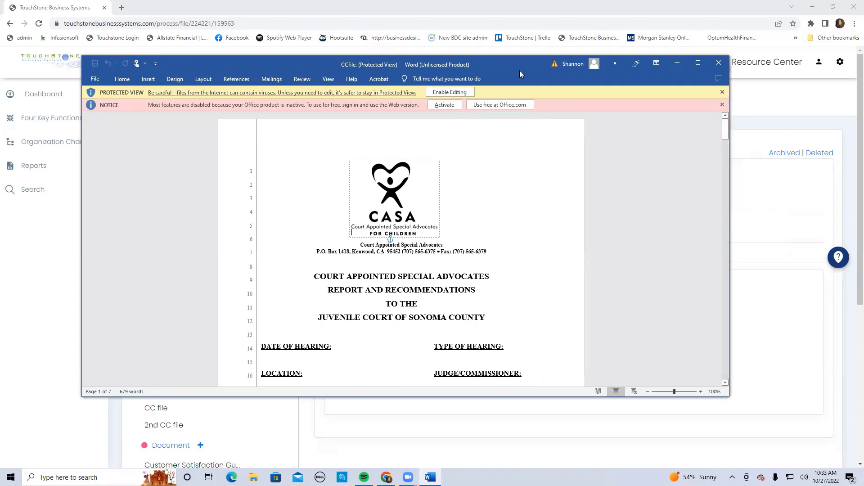
pyautogui.moveTo(520, 70); pyautogui.dragTo(555, 91)
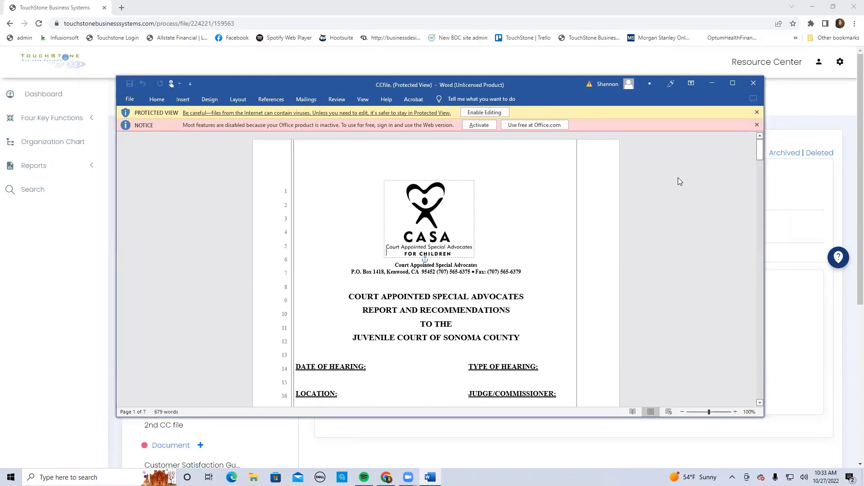
pyautogui.click(712, 85)
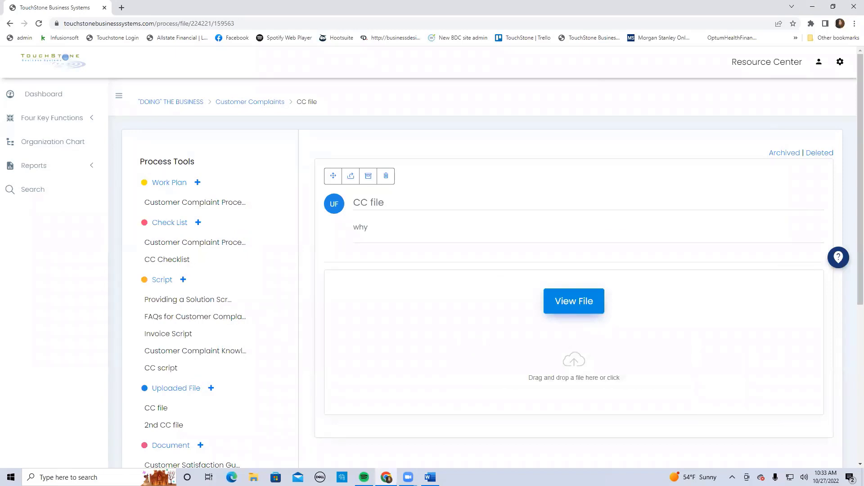
pyautogui.moveTo(799, 295); pyautogui.dragTo(575, 363)
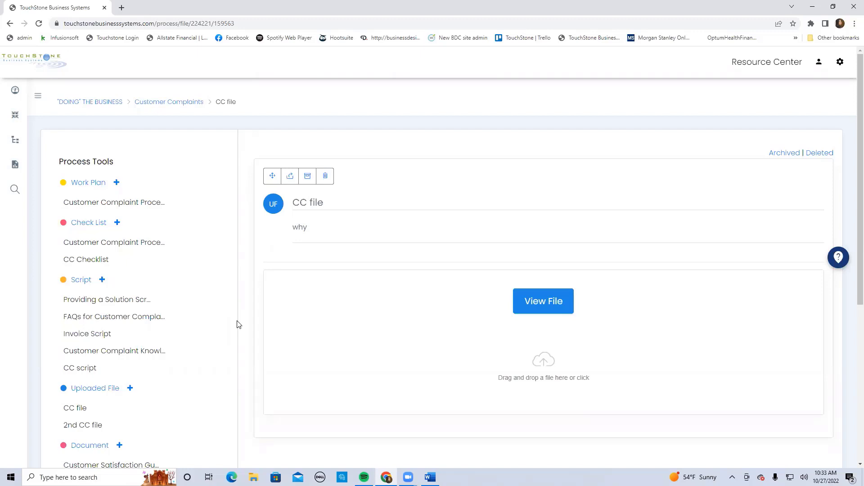
# Open the Customer Complaint Processing work plan
pyautogui.scroll(-2, 239, 324)
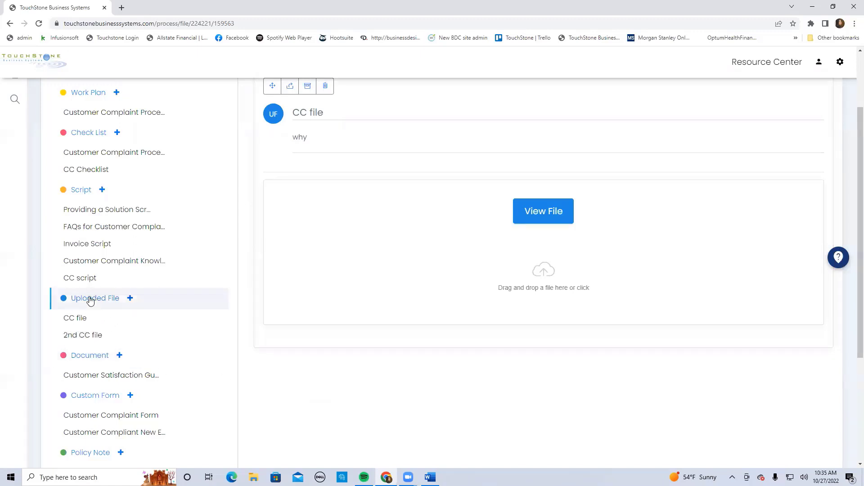
pyautogui.scroll(1, 185, 326)
pyautogui.scroll(2, 185, 327)
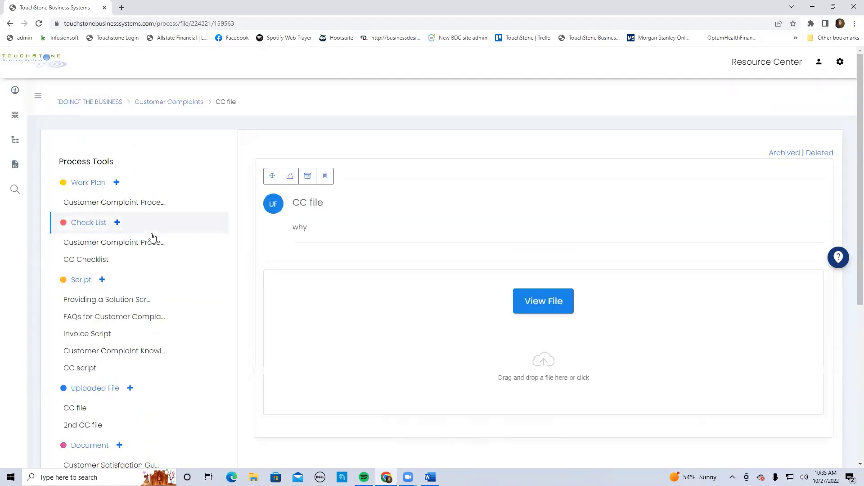
pyautogui.click(142, 205)
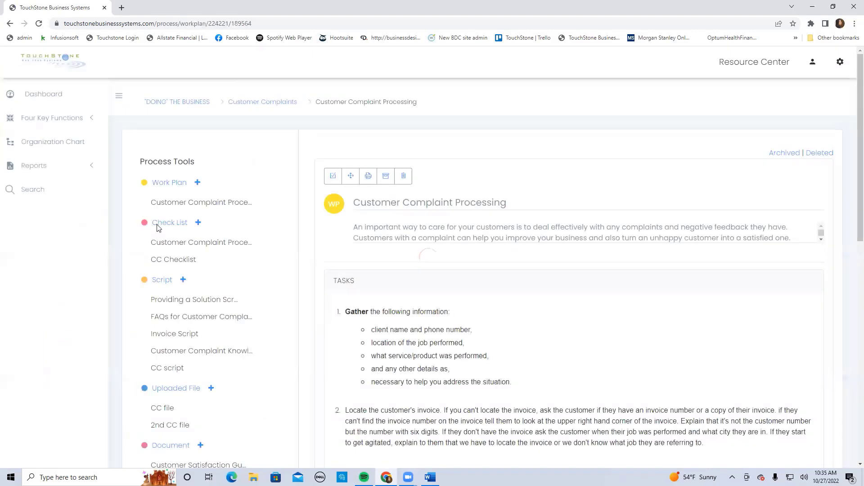
# Try adding "go to this ss" as link text in the first task, look at the available link types, and cancel the edit
pyautogui.click(409, 332)
pyautogui.click(412, 336)
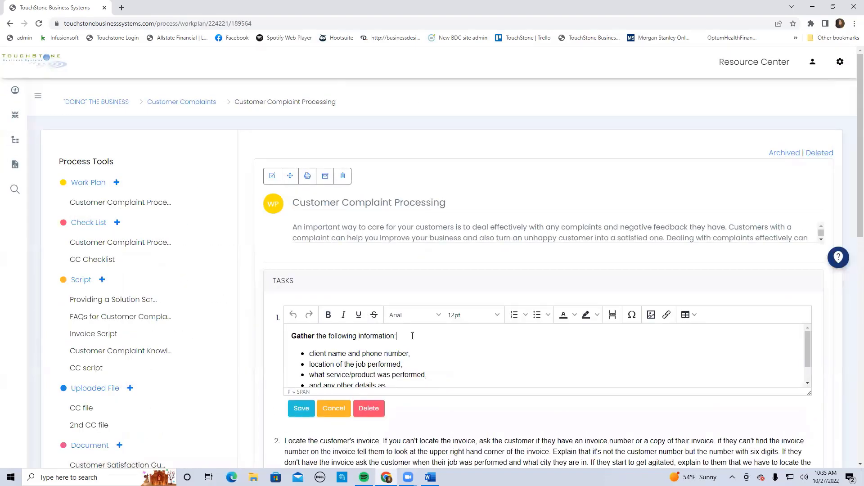
pyautogui.write('go to this ss')
pyautogui.moveTo(398, 336); pyautogui.dragTo(440, 336)
pyautogui.click(668, 316)
pyautogui.click(367, 208)
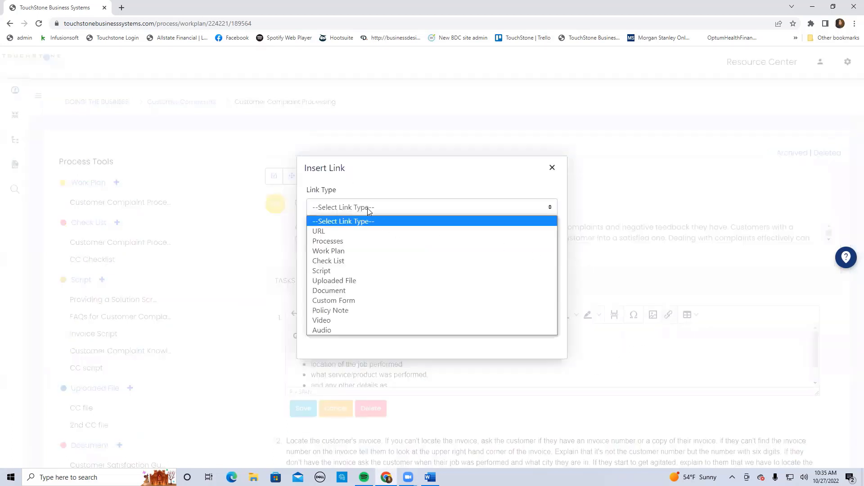
pyautogui.click(343, 231)
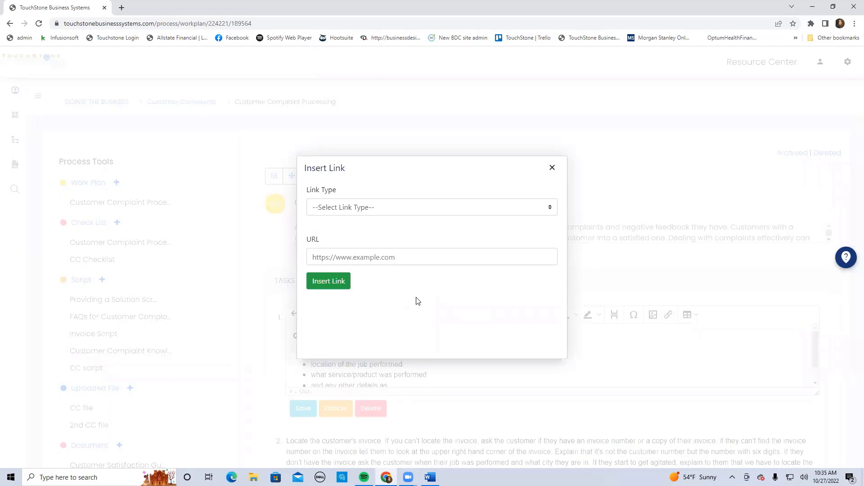
pyautogui.click(552, 167)
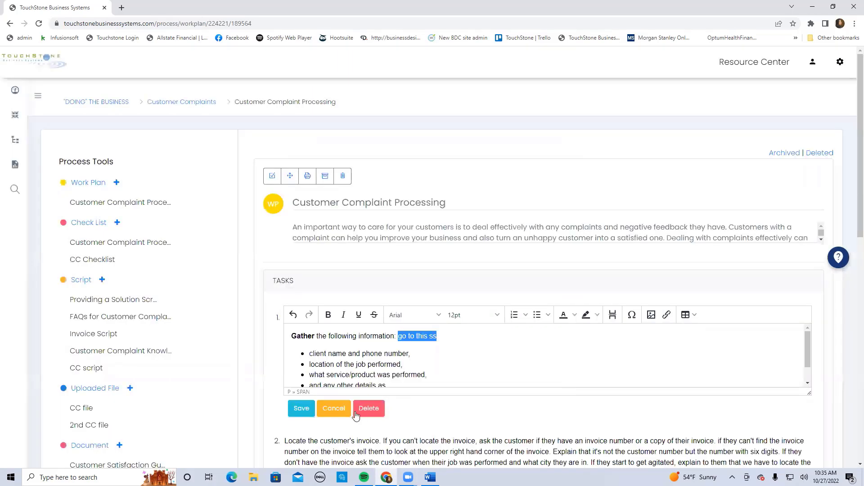
pyautogui.click(341, 411)
pyautogui.scroll(-3, 285, 279)
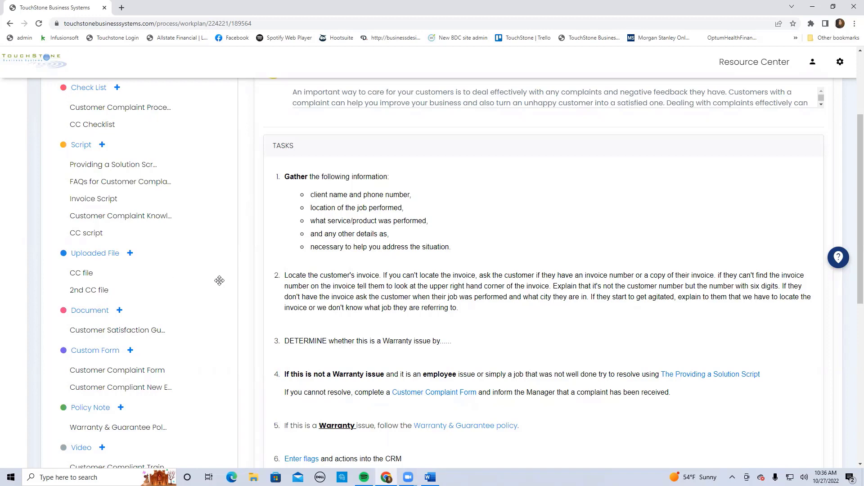
# Create a new document titled "CC doc" with the objective "why" in the Customer Complaints process
pyautogui.scroll(-3, 220, 281)
pyautogui.scroll(2, 220, 281)
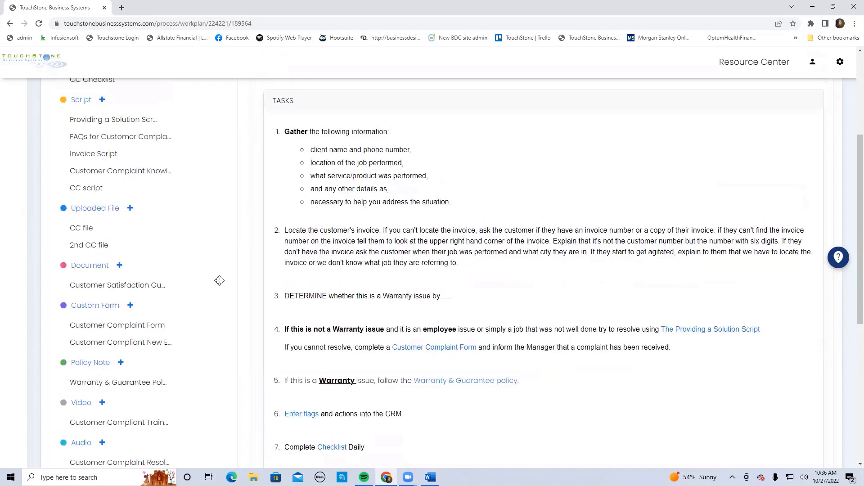
pyautogui.click(90, 266)
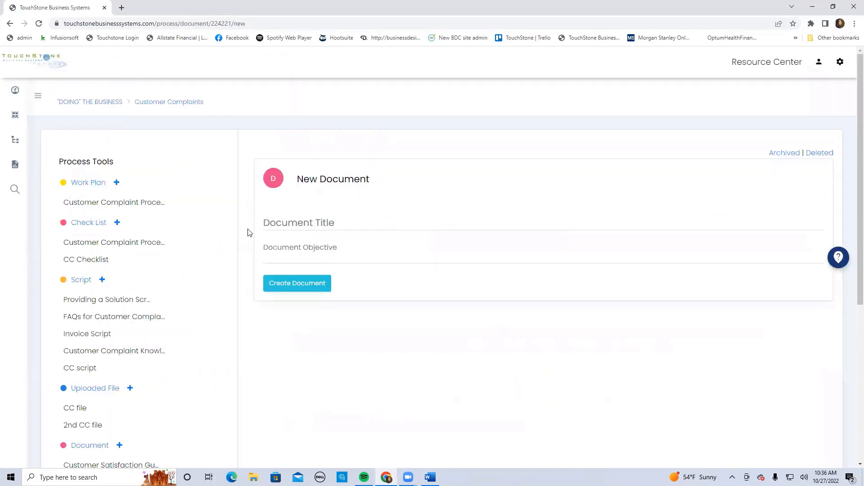
pyautogui.click(285, 220)
pyautogui.write('C')
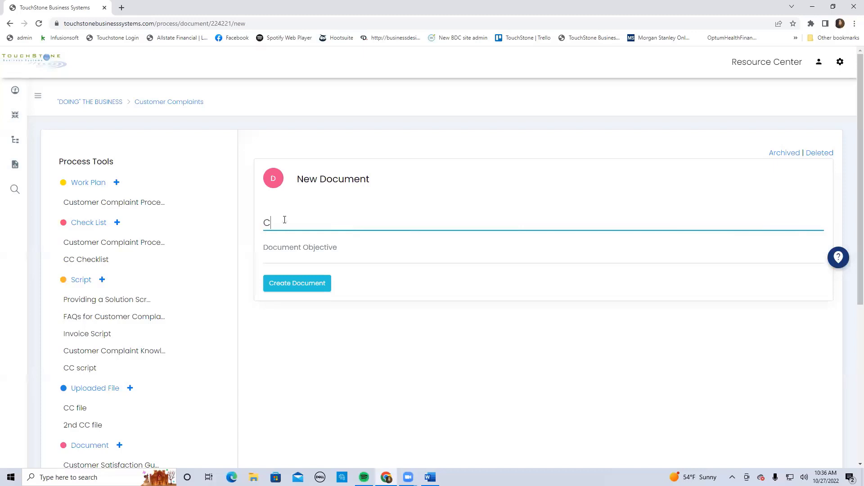
pyautogui.write('C doc')
pyautogui.click(331, 250)
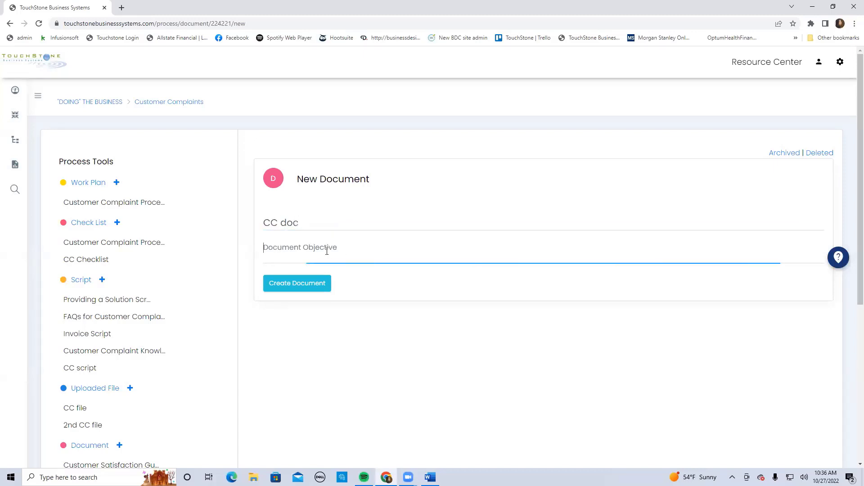
pyautogui.write('why')
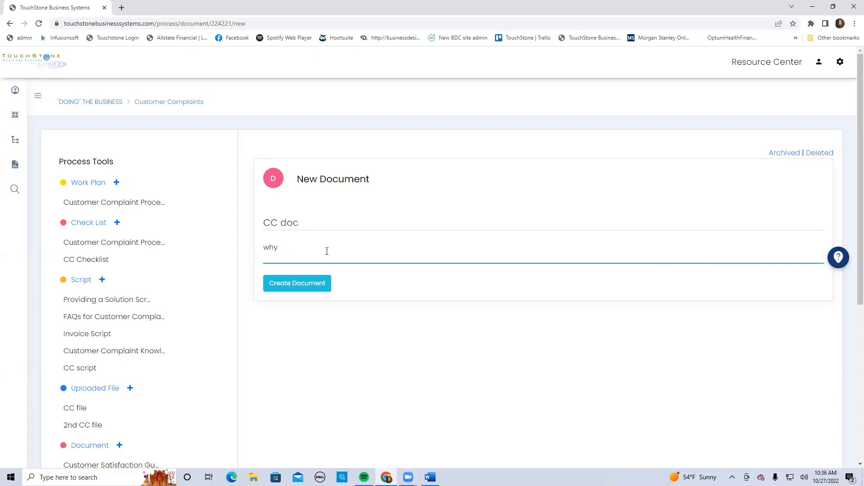
pyautogui.click(297, 283)
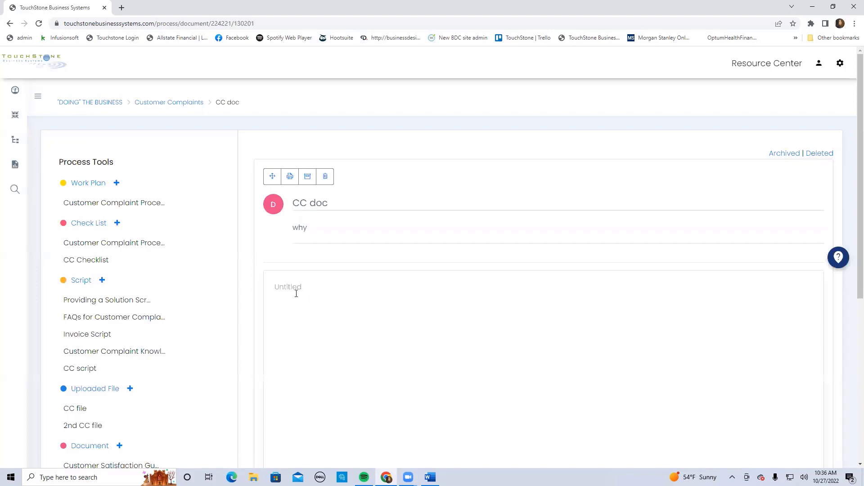
# Replace the placeholder body of CC doc with the lines "text" and "cut and paste"
pyautogui.click(292, 291)
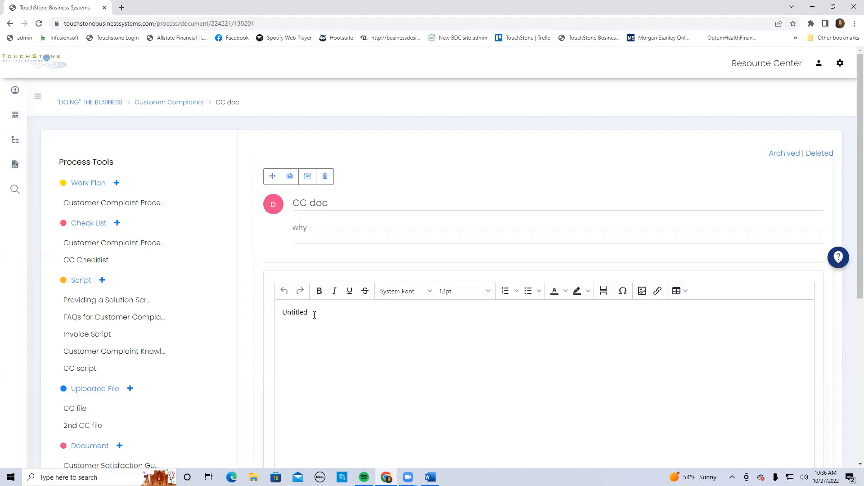
pyautogui.click(308, 315)
pyautogui.scroll(-2, 307, 314)
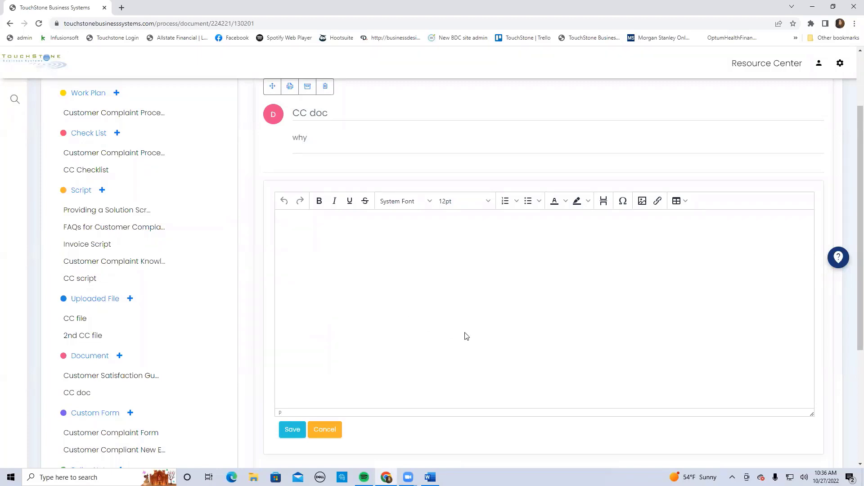
pyautogui.write('text')
pyautogui.press('Return')
pyautogui.press('Return')
pyautogui.write('list')
pyautogui.write('\\\\')
pyautogui.write('cut and ')
pyautogui.write('paste')
pyautogui.moveTo(298, 257); pyautogui.dragTo(284, 256)
pyautogui.press('BackSpace')
# Look at the image upload options for the document body and cancel without inserting an image
pyautogui.click(643, 201)
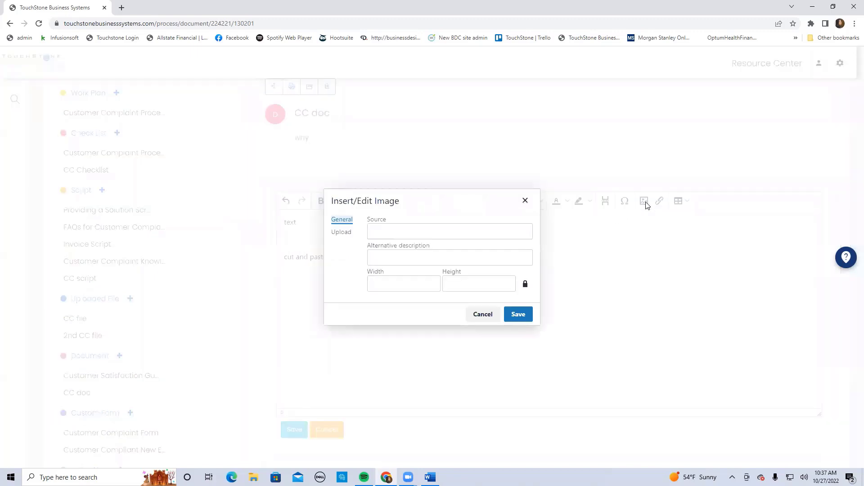
pyautogui.click(341, 232)
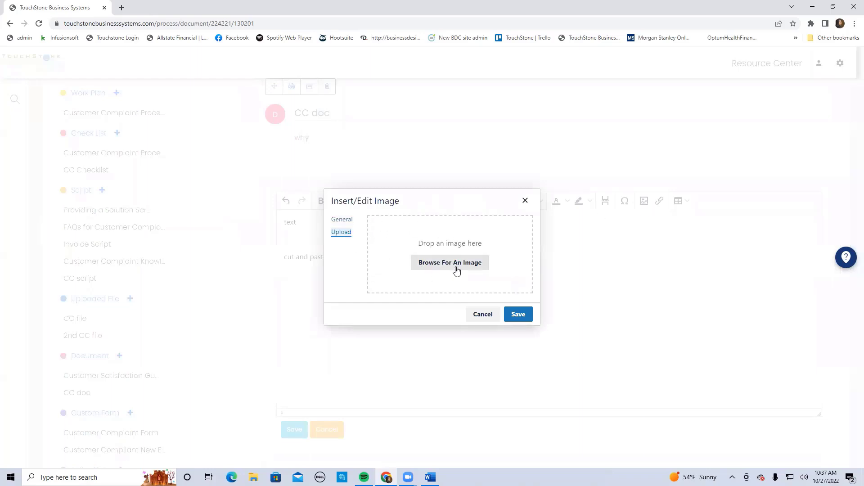
pyautogui.click(481, 315)
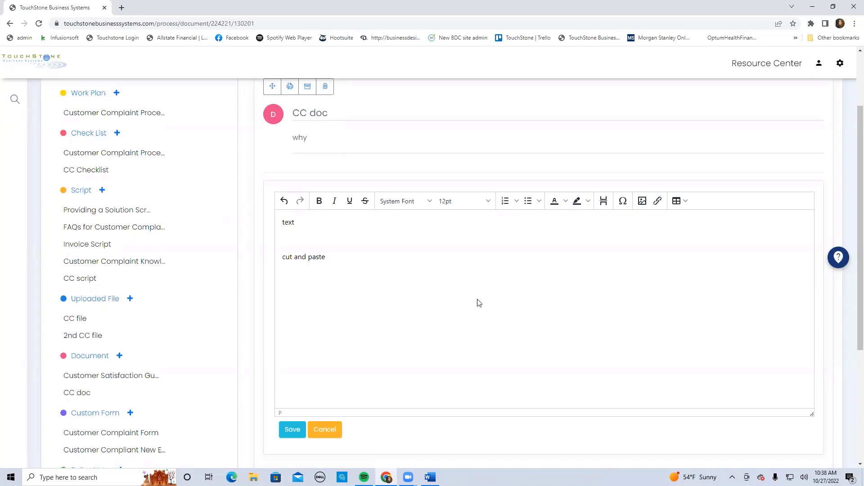
# Try inserting a table of nine columns and five rows above "cut and paste", and cancel the document edit
pyautogui.click(685, 203)
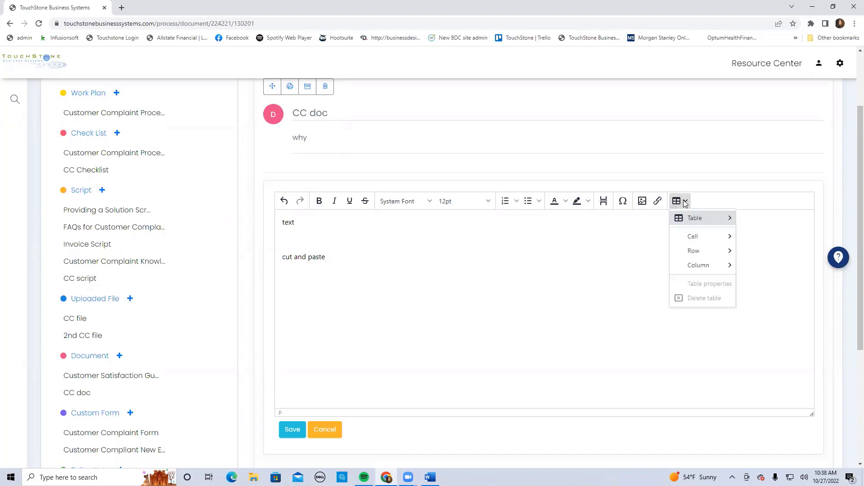
pyautogui.moveTo(698, 221)
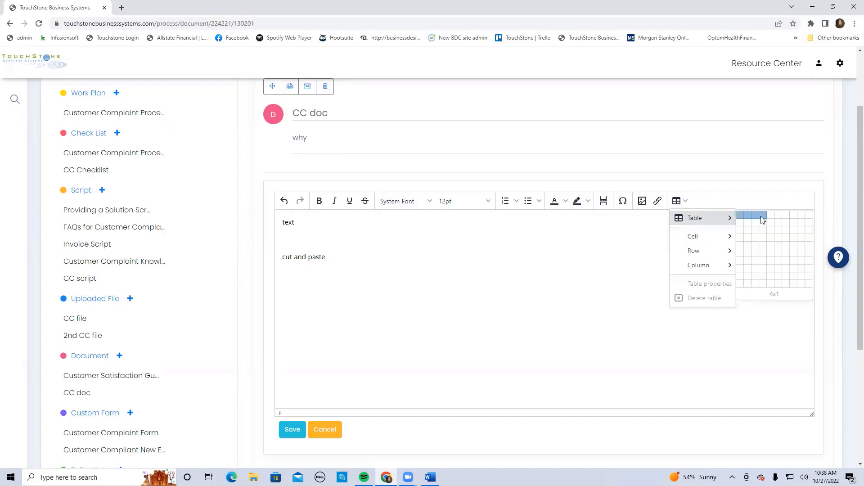
pyautogui.click(801, 243)
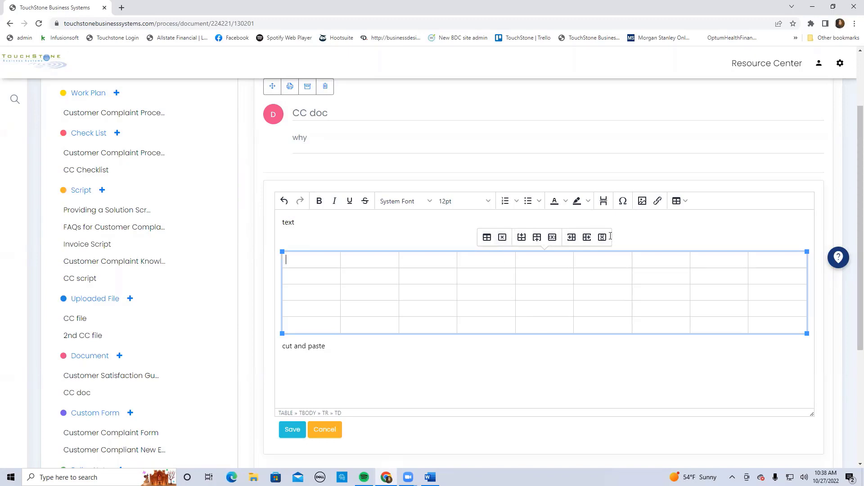
pyautogui.click(678, 236)
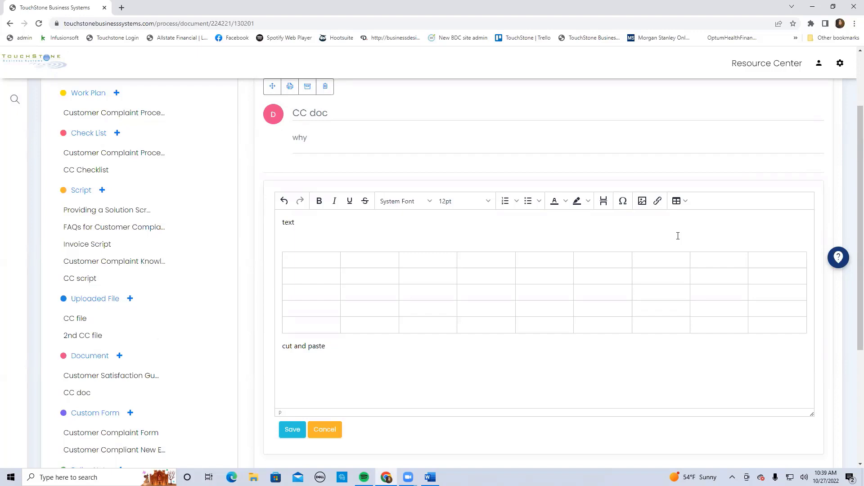
pyautogui.click(325, 430)
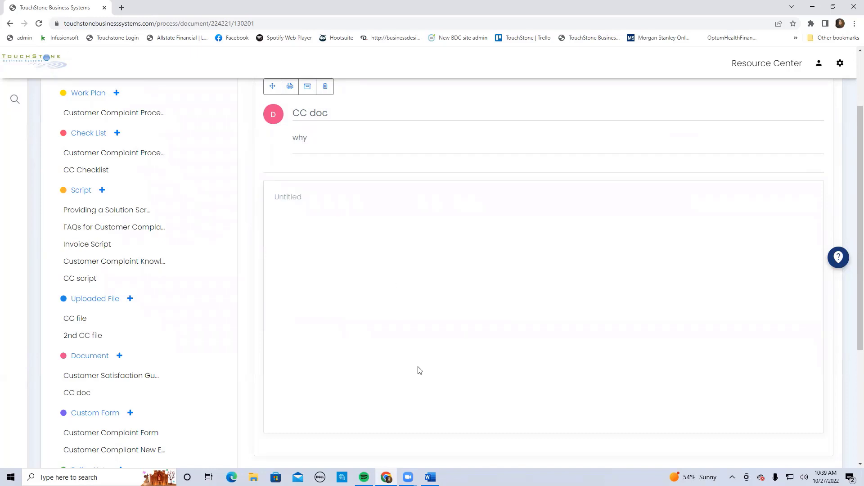
# Open the Customer Satisfaction Guidelines document and review its numbered list of service standards
pyautogui.click(122, 377)
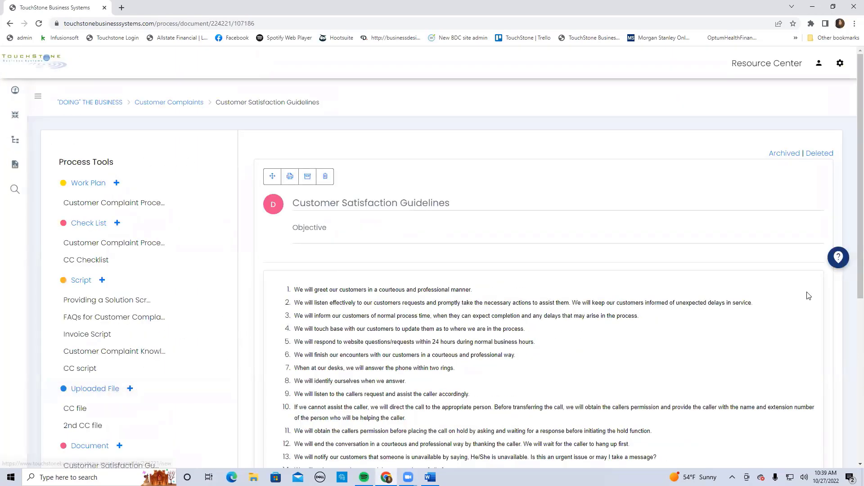
pyautogui.scroll(-2, 792, 215)
pyautogui.scroll(-1, 781, 181)
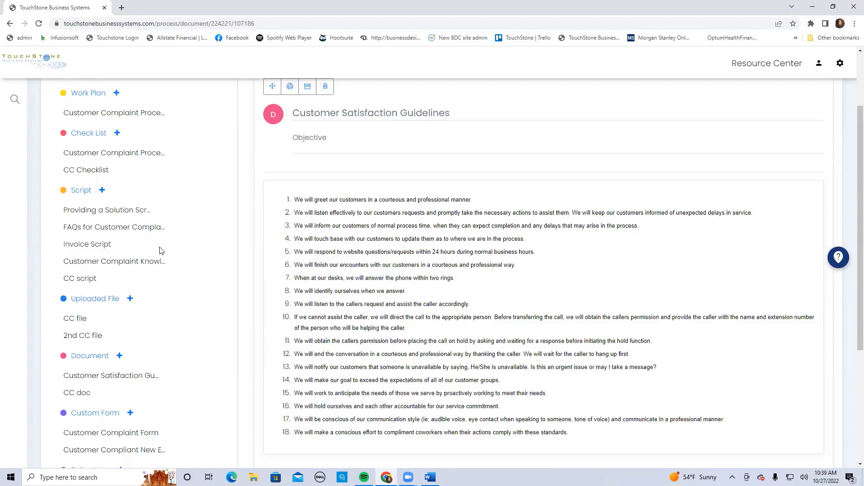
pyautogui.scroll(1, 197, 202)
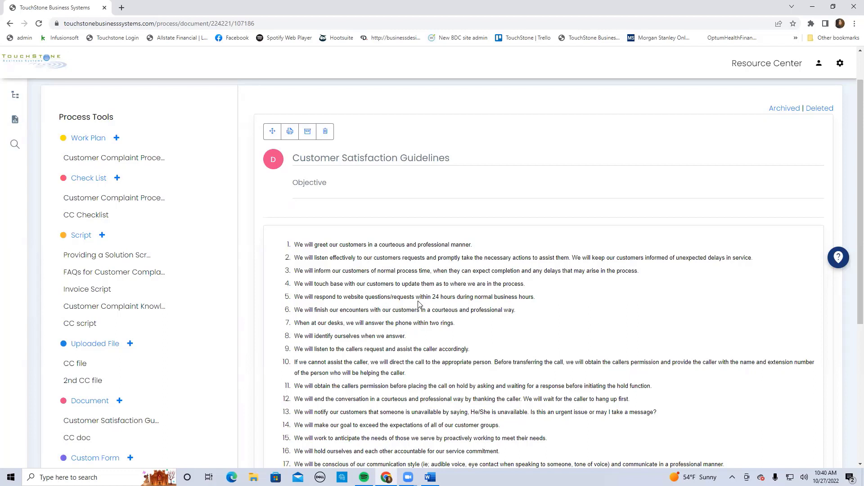
pyautogui.scroll(1, 418, 305)
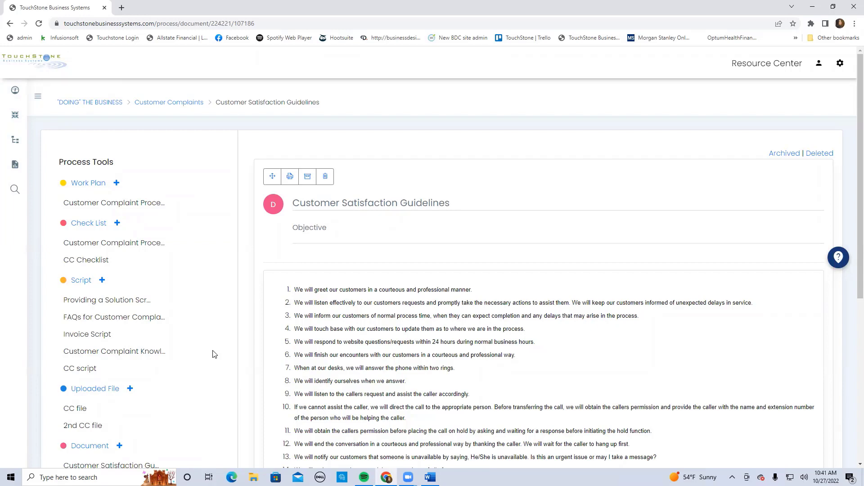
pyautogui.scroll(-2, 238, 335)
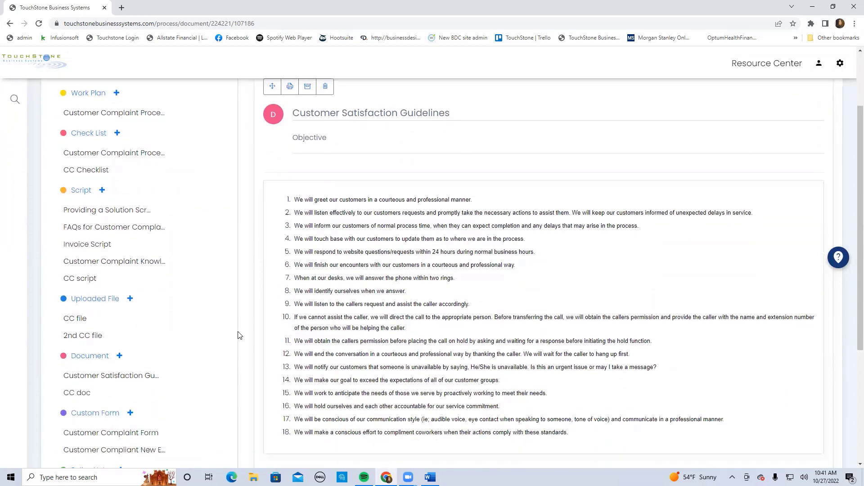
pyautogui.scroll(-2, 238, 336)
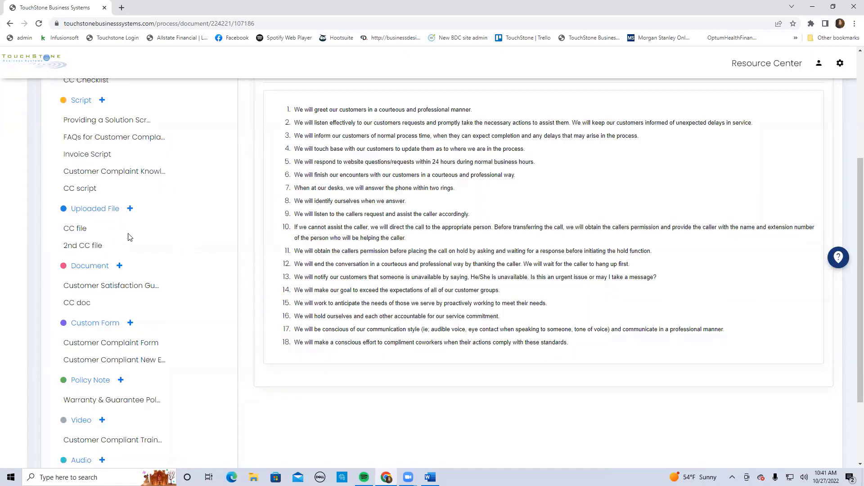
# Open CC file, view its attached file in Word, and minimize the Word window
pyautogui.click(72, 231)
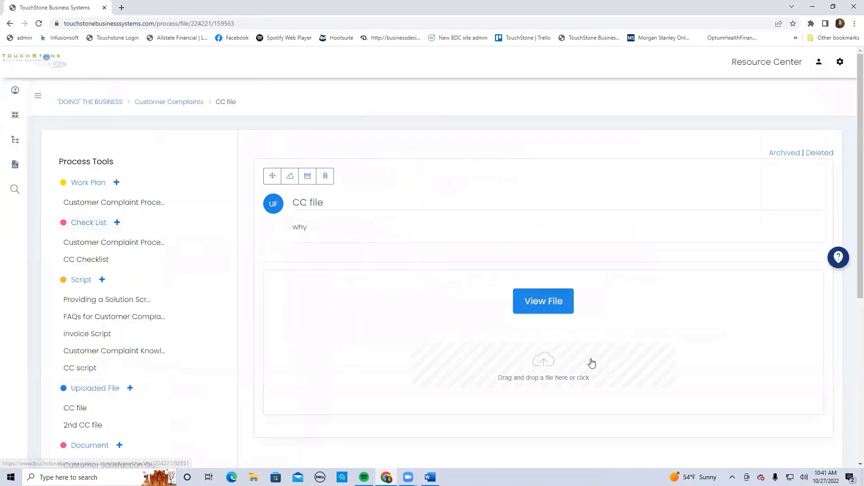
pyautogui.click(551, 300)
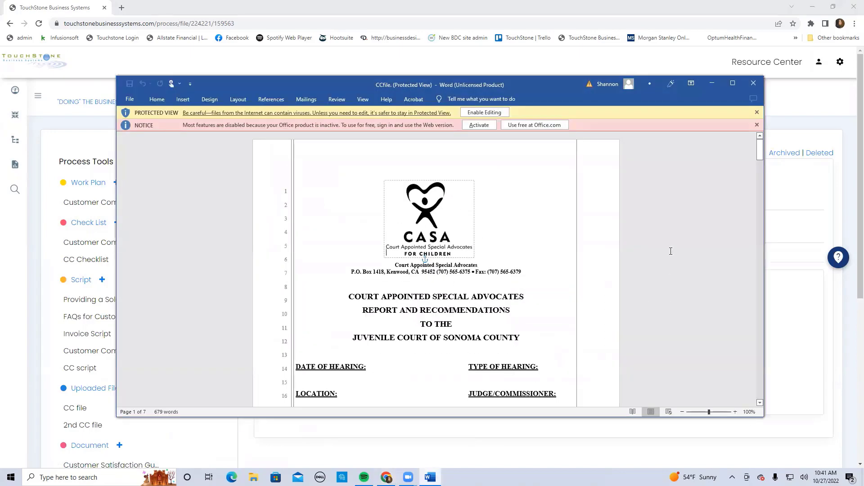
pyautogui.click(709, 83)
# Reopen Customer Satisfaction Guidelines, look at its body in the text editor, and cancel the edit
pyautogui.scroll(-2, 326, 288)
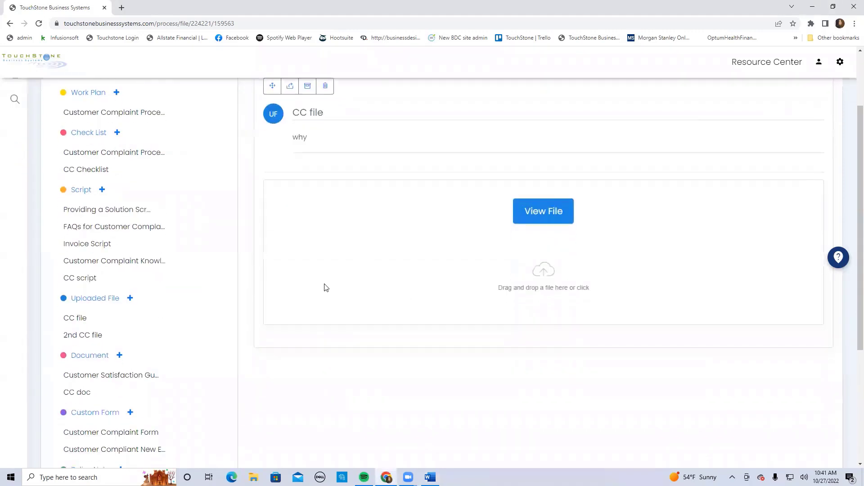
pyautogui.click(130, 378)
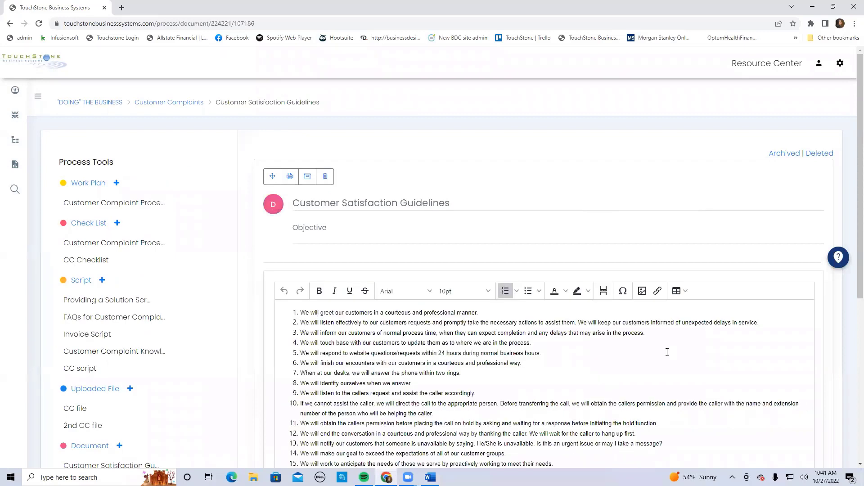
pyautogui.scroll(-6, 666, 351)
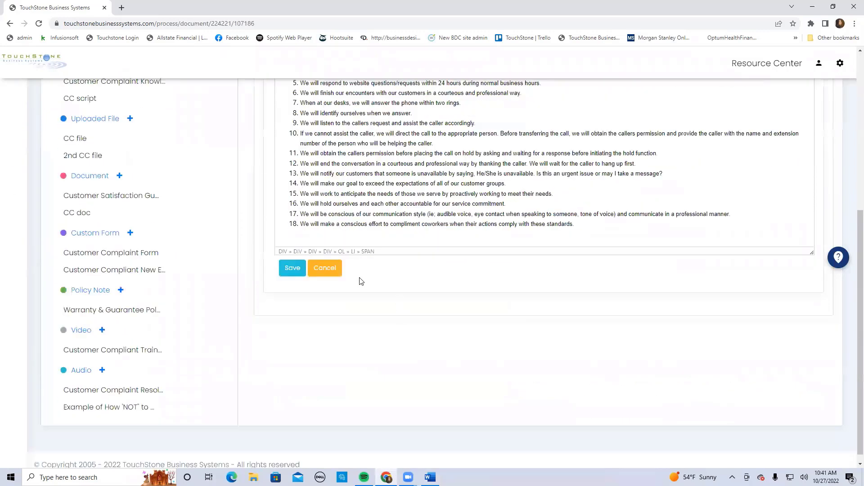
pyautogui.click(325, 269)
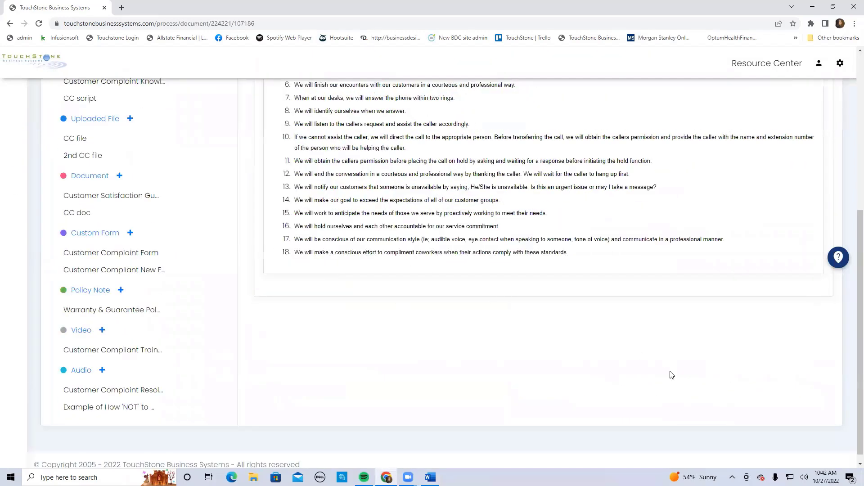
# Create a new custom form titled "CC C form" without an objective
pyautogui.scroll(2, 671, 373)
pyautogui.scroll(-1, 671, 375)
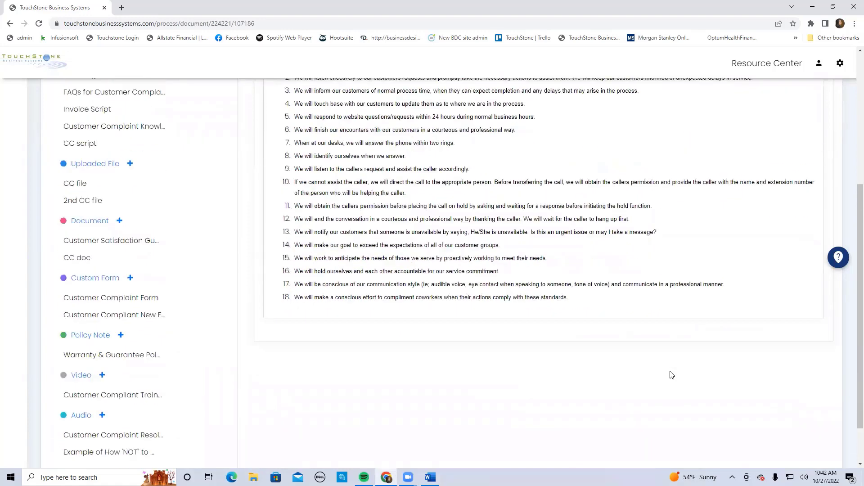
pyautogui.scroll(-1, 436, 386)
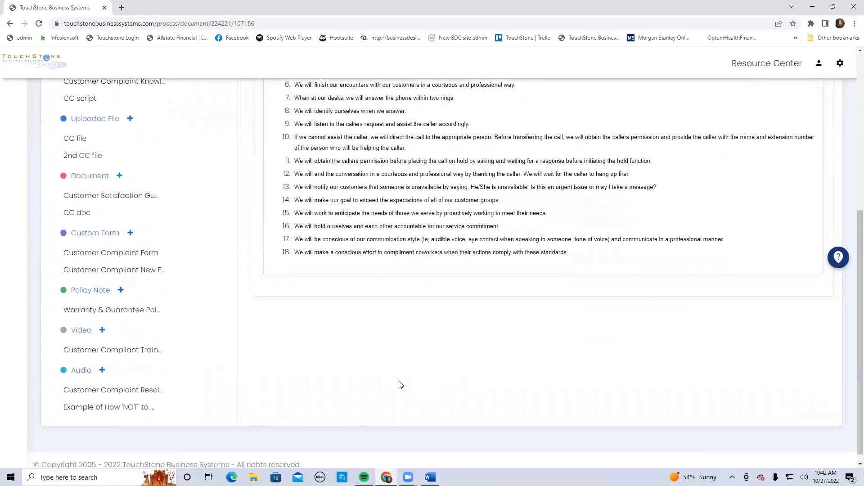
pyautogui.click(97, 232)
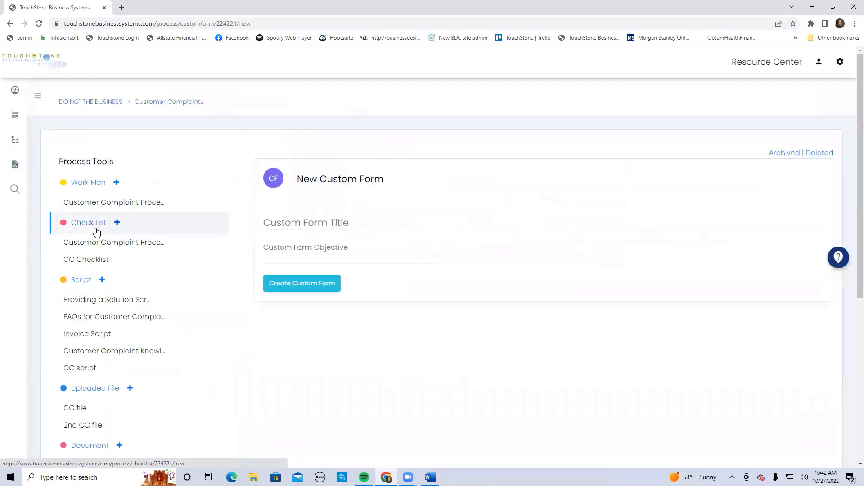
pyautogui.click(273, 222)
pyautogui.write('CC')
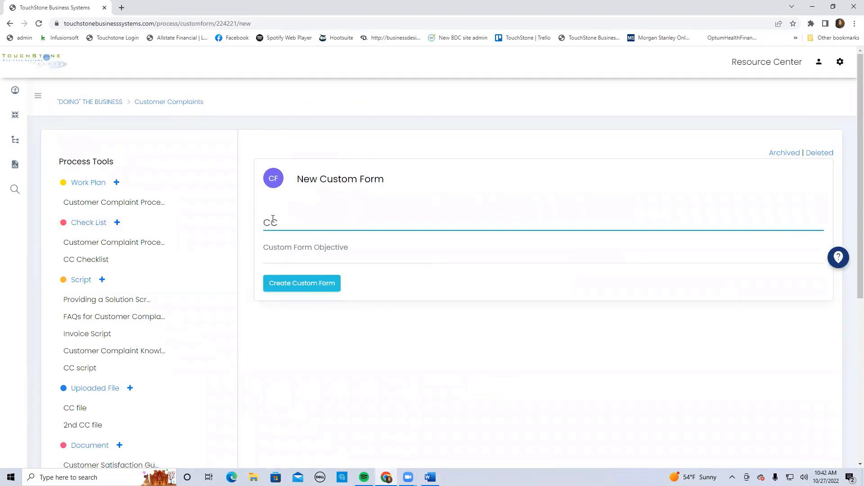
pyautogui.write(' C form')
pyautogui.click(299, 285)
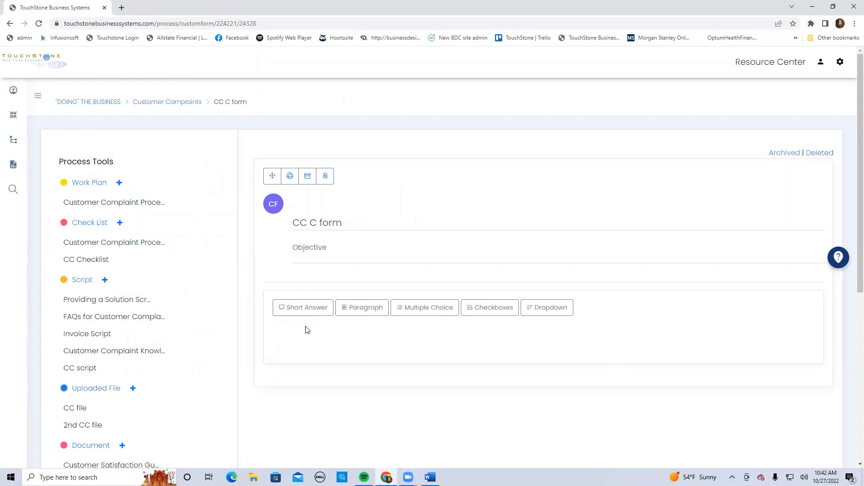
# Add a short answer field labelled "Name" to the CC C form
pyautogui.click(306, 308)
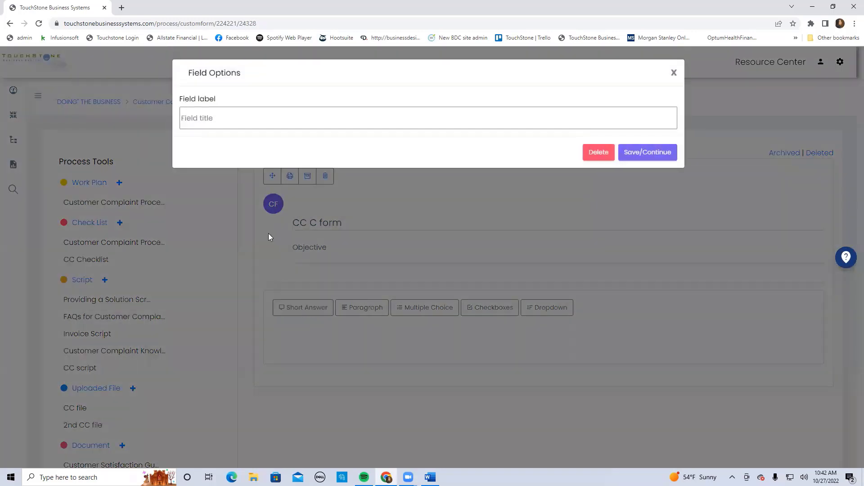
pyautogui.click(195, 120)
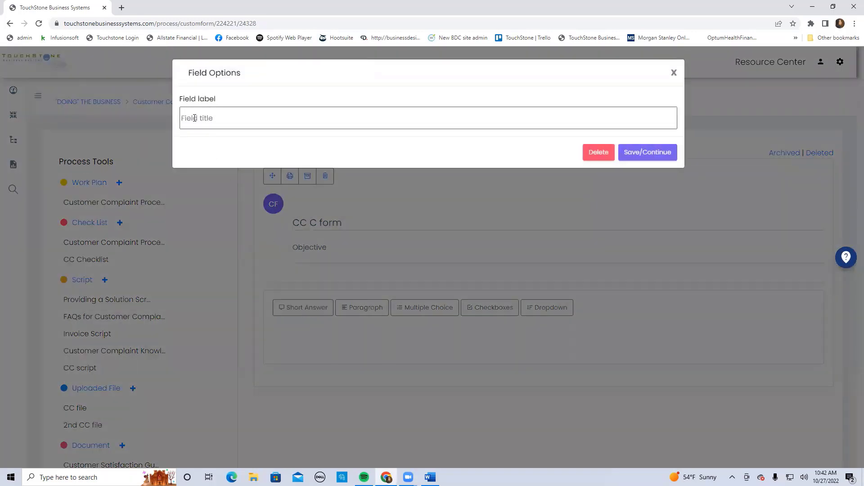
pyautogui.write('Name')
pyautogui.click(656, 152)
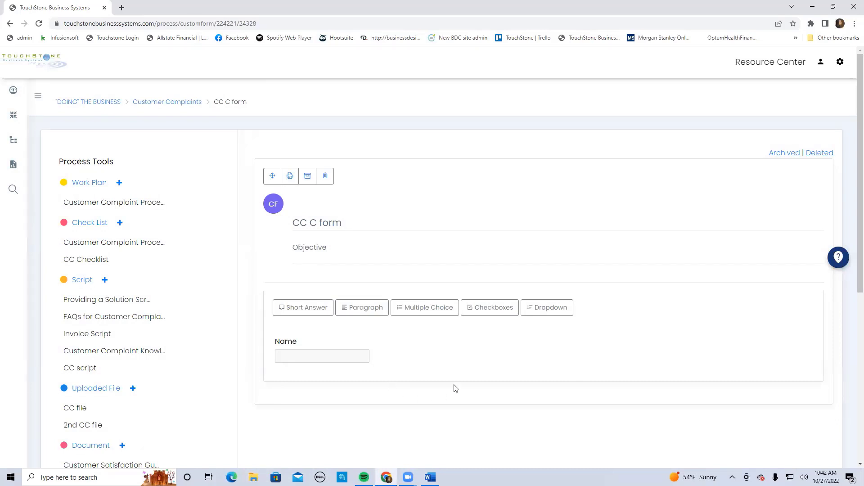
# Add a paragraph field labelled "Comments? What Happened?" to the form
pyautogui.click(364, 307)
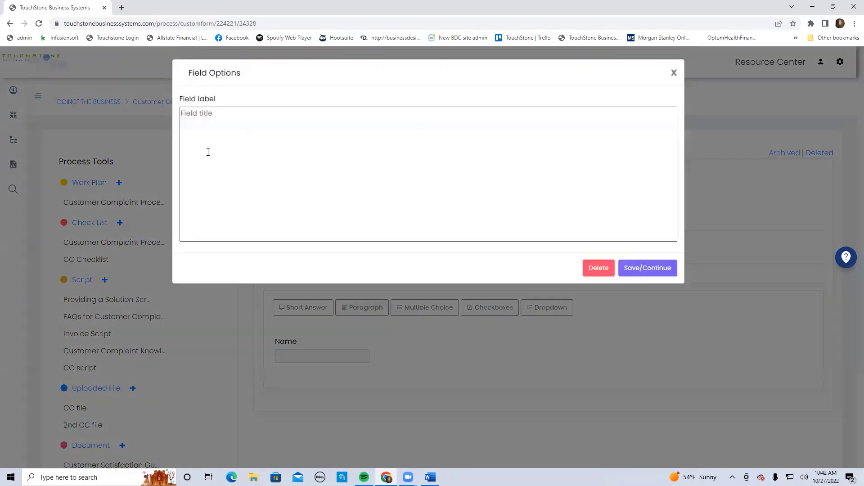
pyautogui.write('Comment? What Happened')
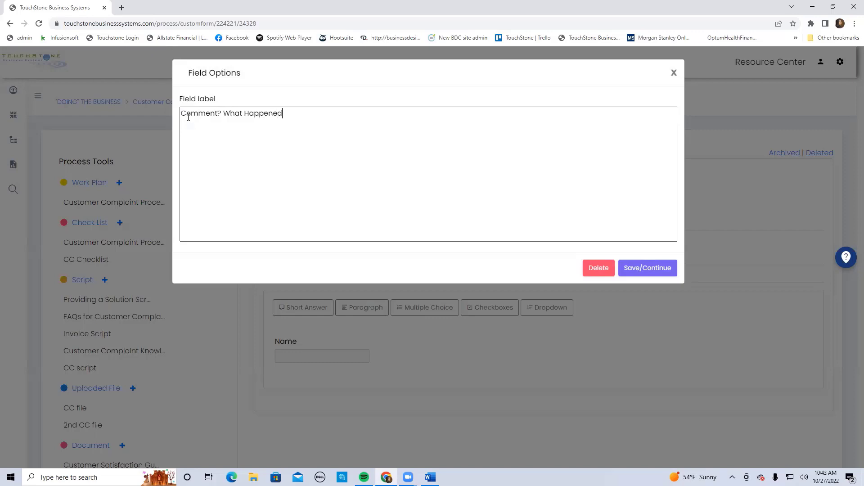
pyautogui.write('?')
pyautogui.click(217, 113)
pyautogui.write('s')
pyautogui.click(648, 268)
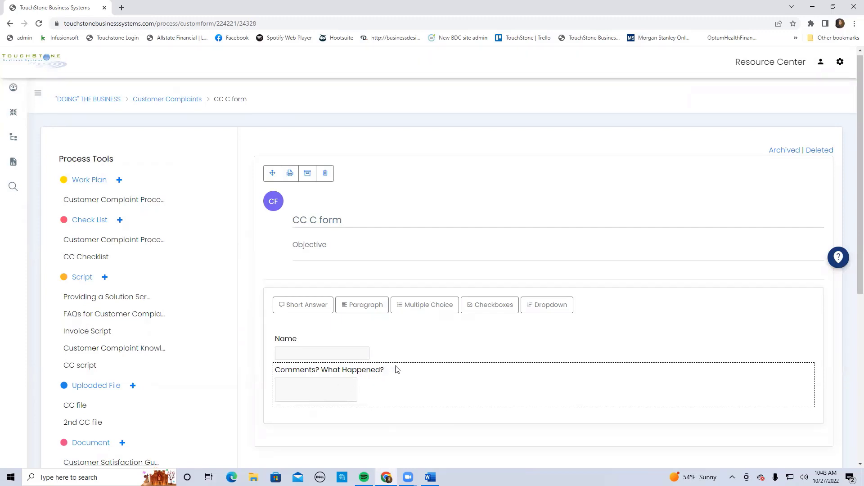
# Add a multiple choice field labelled "What?" with the four choices A, B, C and D
pyautogui.scroll(-2, 478, 349)
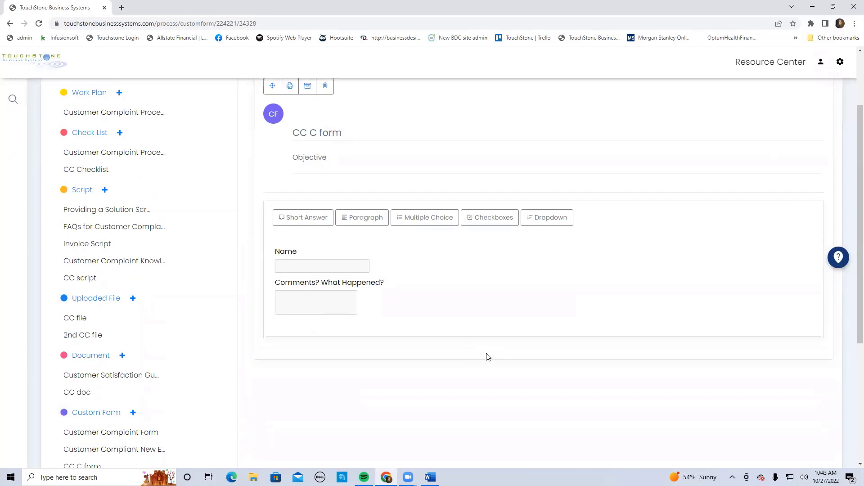
pyautogui.click(425, 217)
pyautogui.click(202, 113)
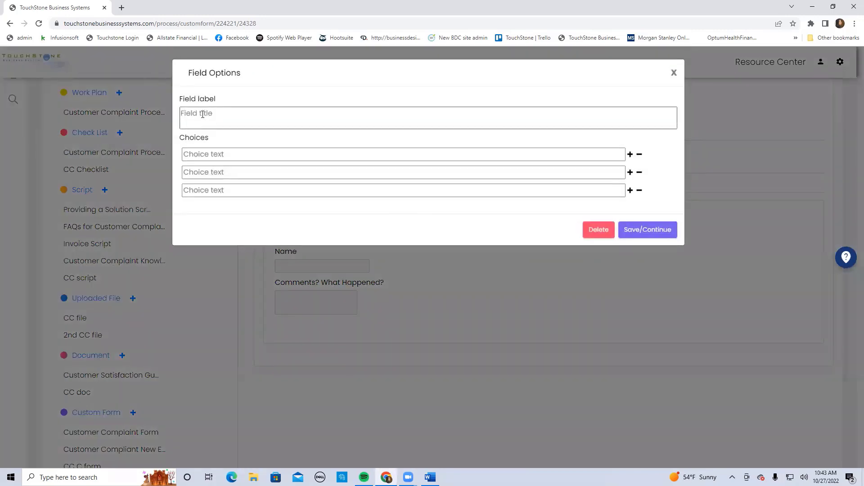
pyautogui.write('What?')
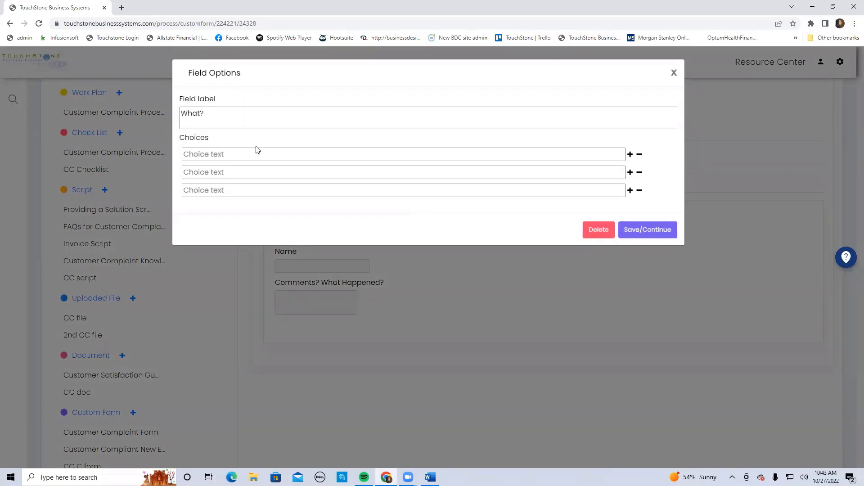
pyautogui.click(212, 155)
pyautogui.write('A')
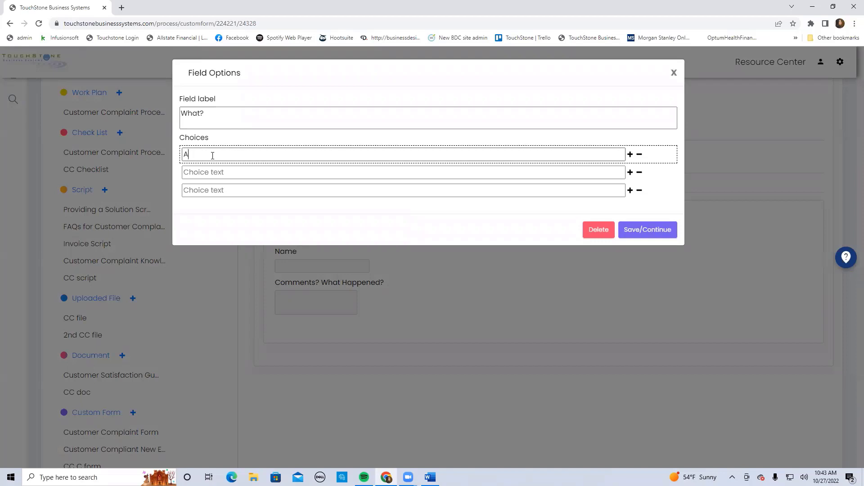
pyautogui.click(205, 170)
pyautogui.write('B')
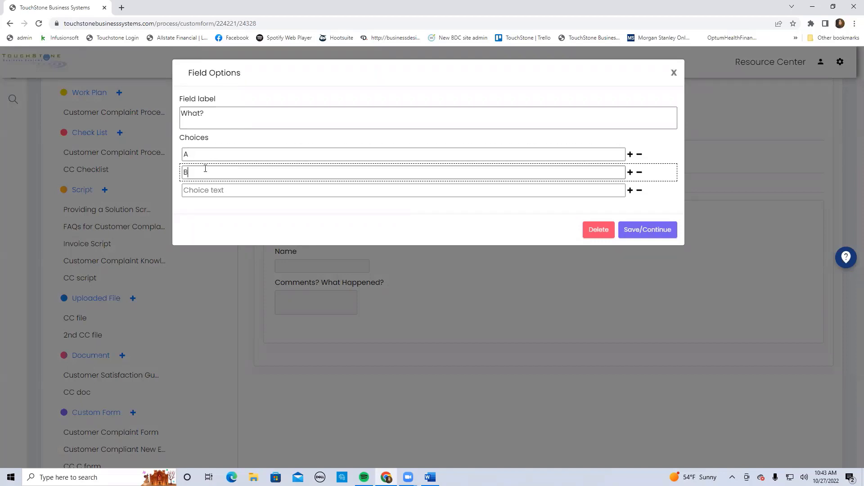
pyautogui.write('C')
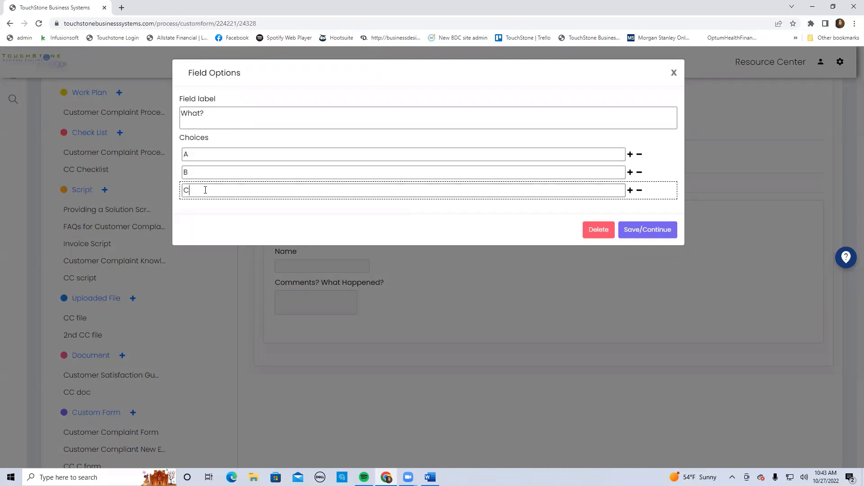
pyautogui.click(630, 191)
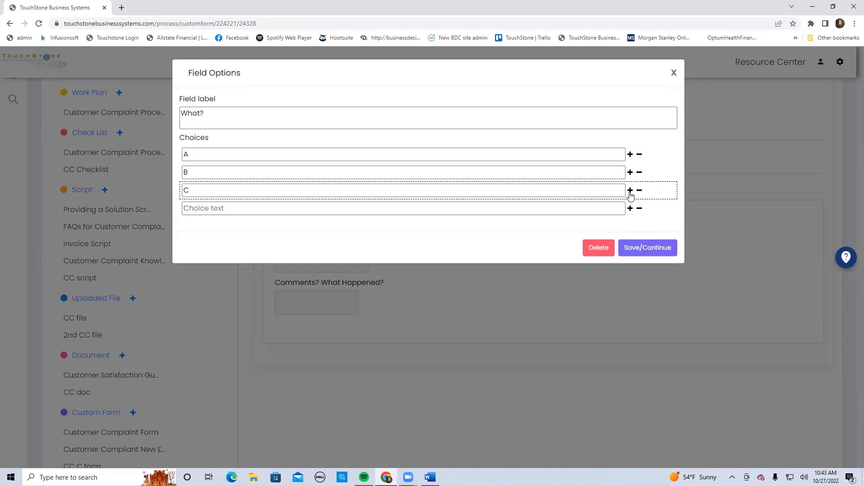
pyautogui.click(187, 209)
pyautogui.write('D')
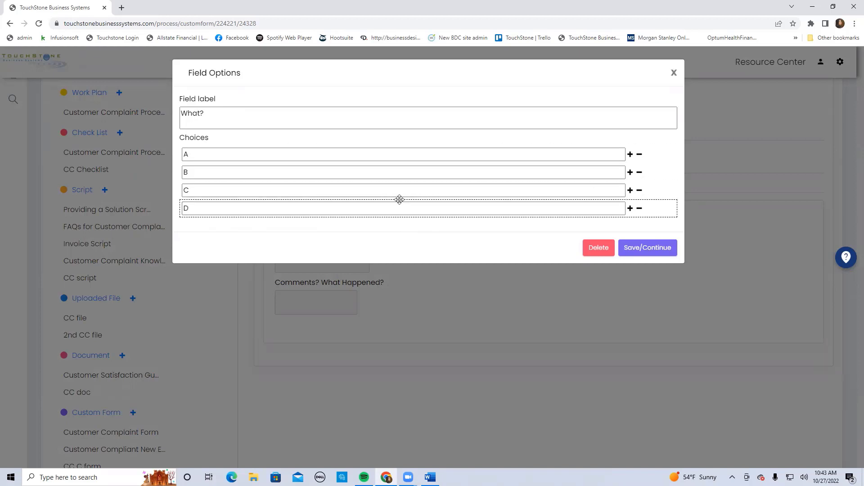
pyautogui.moveTo(398, 201); pyautogui.dragTo(394, 150)
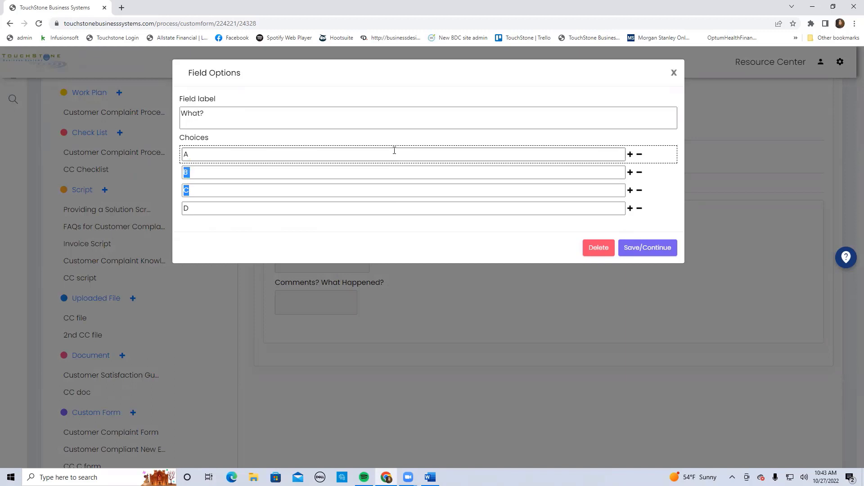
pyautogui.click(647, 249)
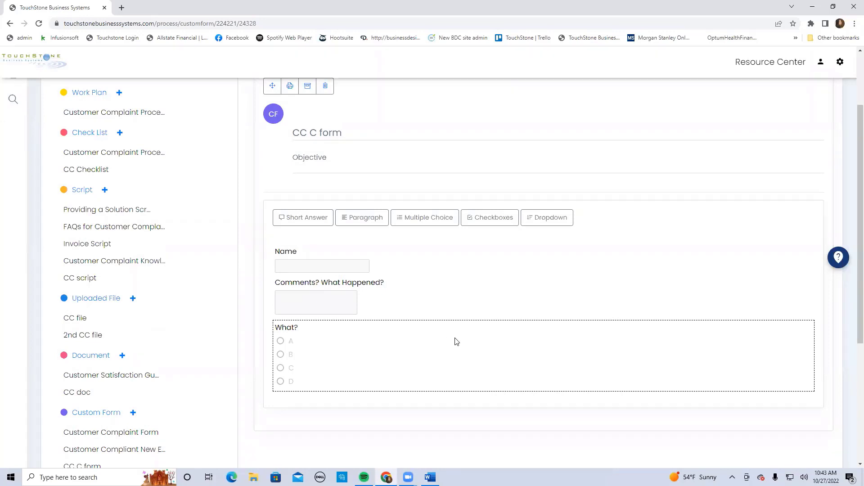
# Add a checkboxes field labelled "Question" with the choices A, B and C
pyautogui.click(493, 218)
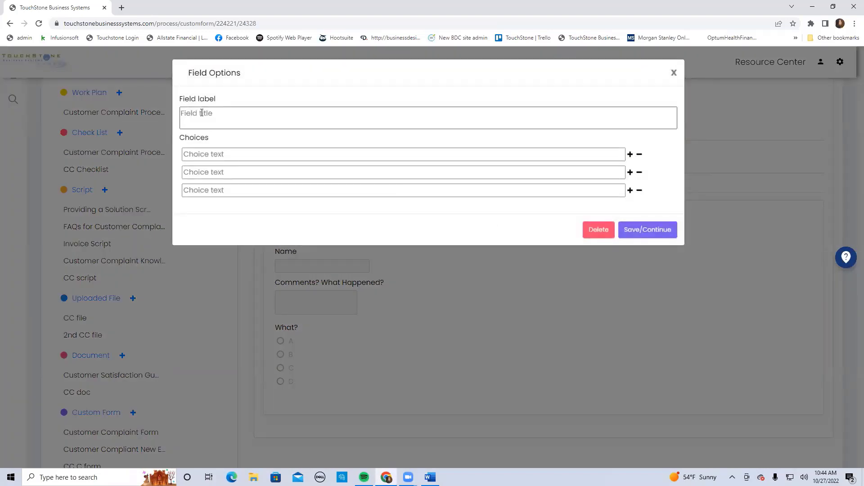
pyautogui.write('Question')
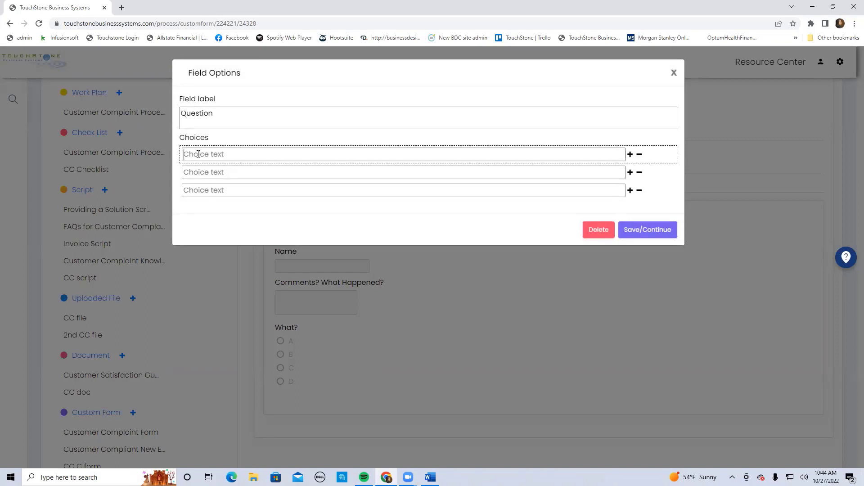
pyautogui.write('A')
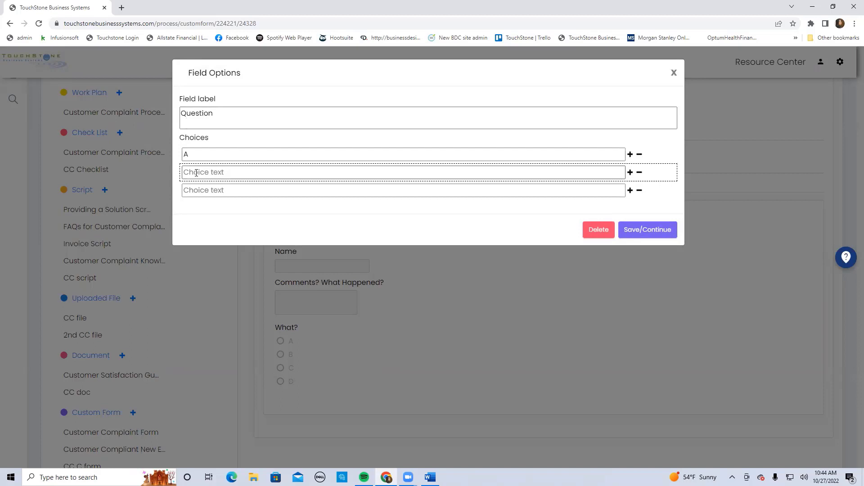
pyautogui.click(196, 173)
pyautogui.write('B')
pyautogui.click(209, 193)
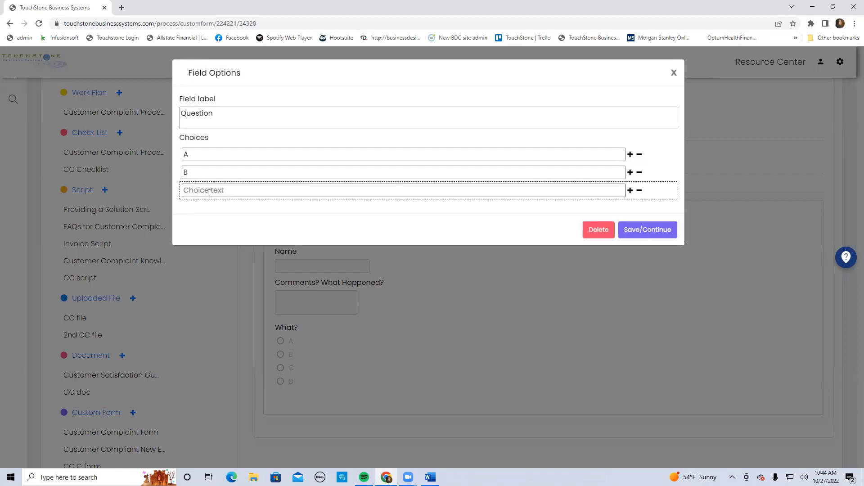
pyautogui.write('C')
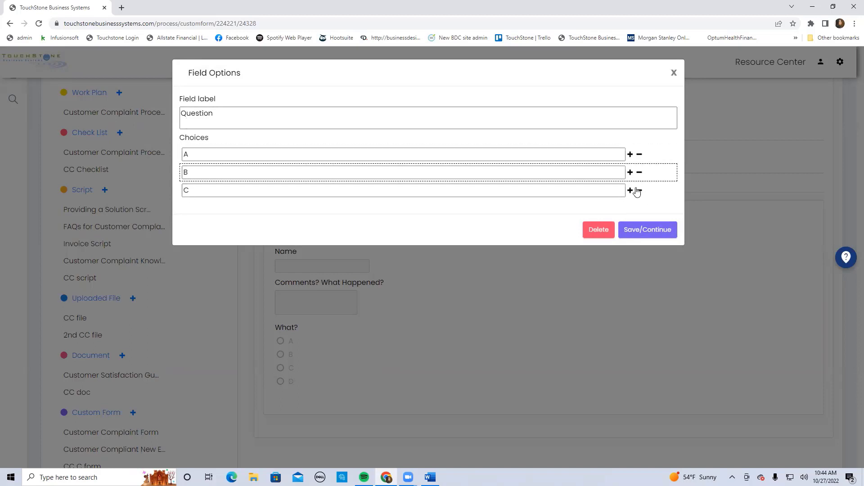
pyautogui.click(647, 229)
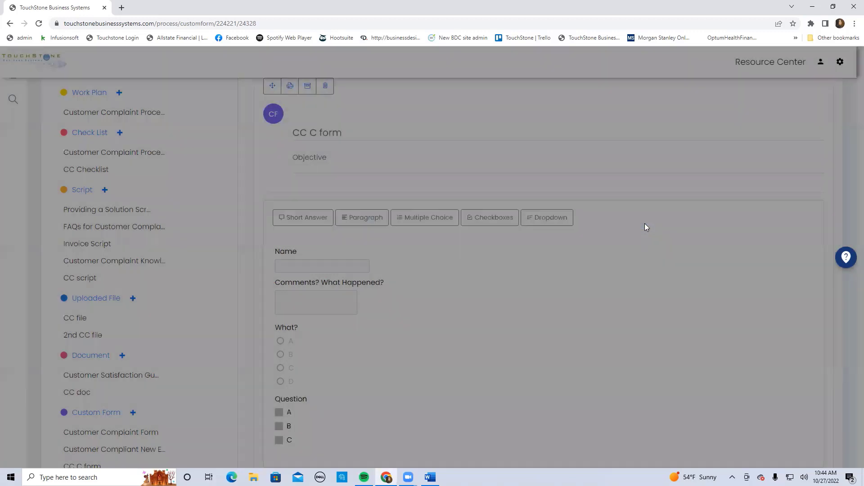
# Add a dropdown field labelled "Why?" with only the choices "yes" and "No", removing the unused third choice
pyautogui.scroll(-3, 679, 344)
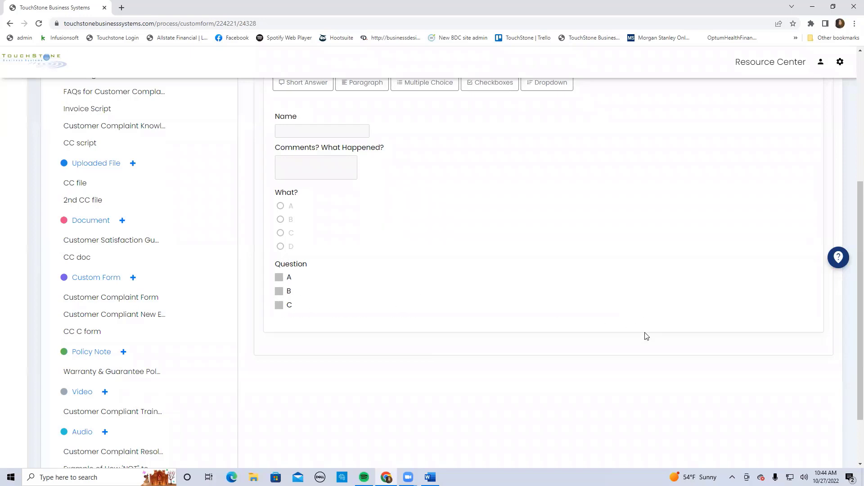
pyautogui.scroll(1, 585, 261)
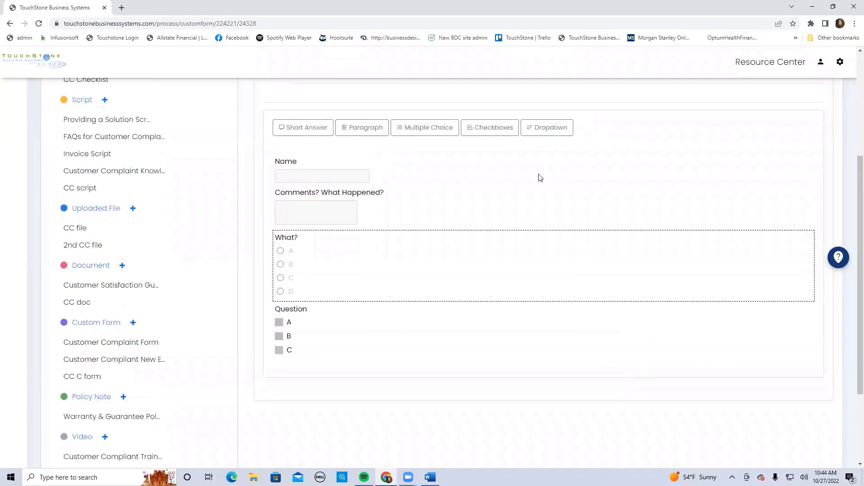
pyautogui.click(558, 129)
pyautogui.click(198, 116)
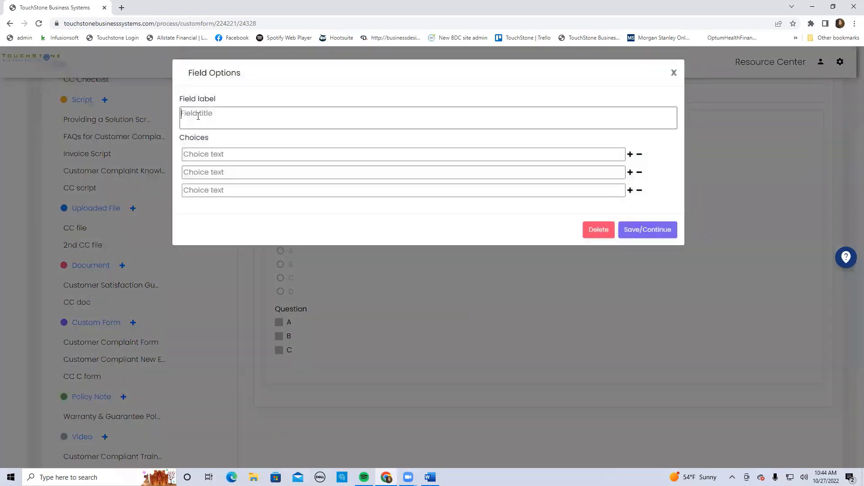
pyautogui.write('Why?')
pyautogui.click(197, 151)
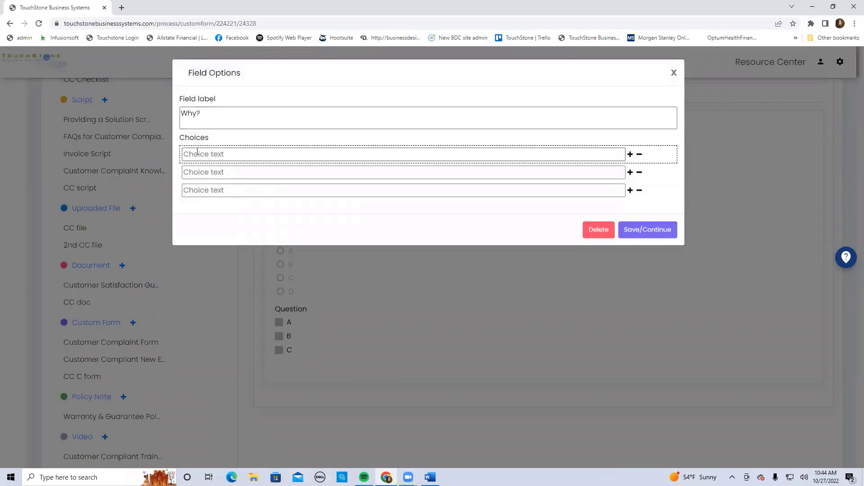
pyautogui.write('yes')
pyautogui.click(197, 170)
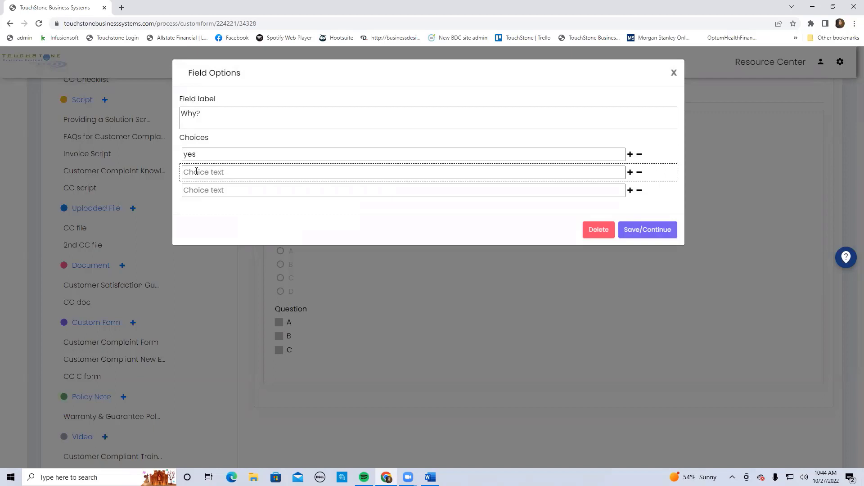
pyautogui.write('No')
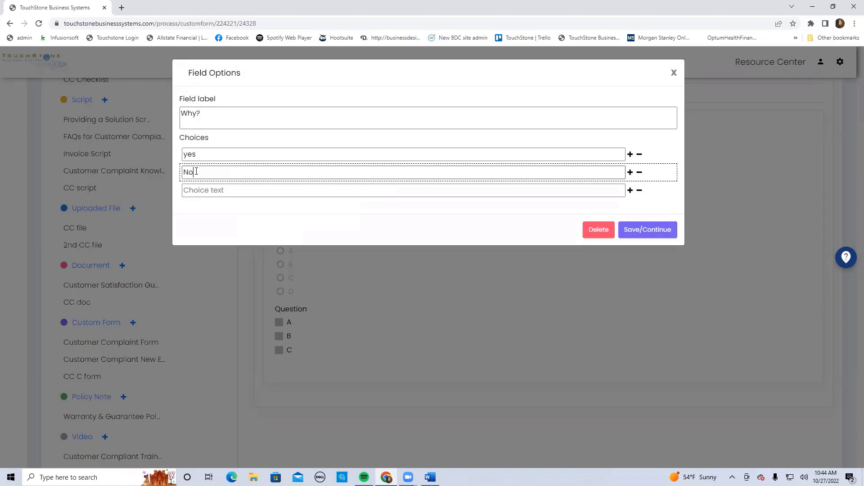
pyautogui.click(640, 191)
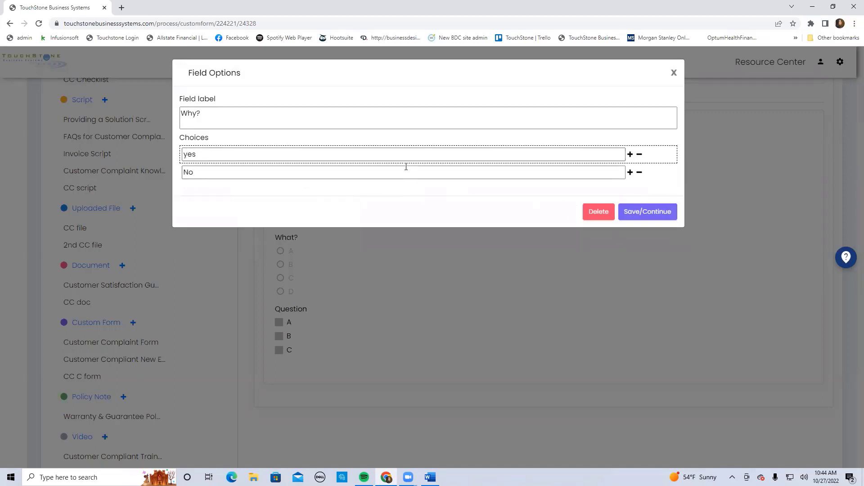
pyautogui.click(649, 211)
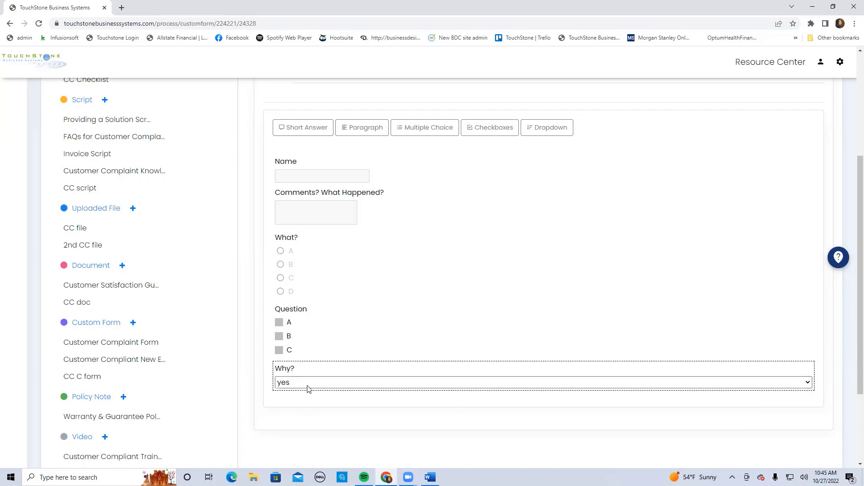
# Add a paragraph field labelled "If no Why?" to the form
pyautogui.click(377, 128)
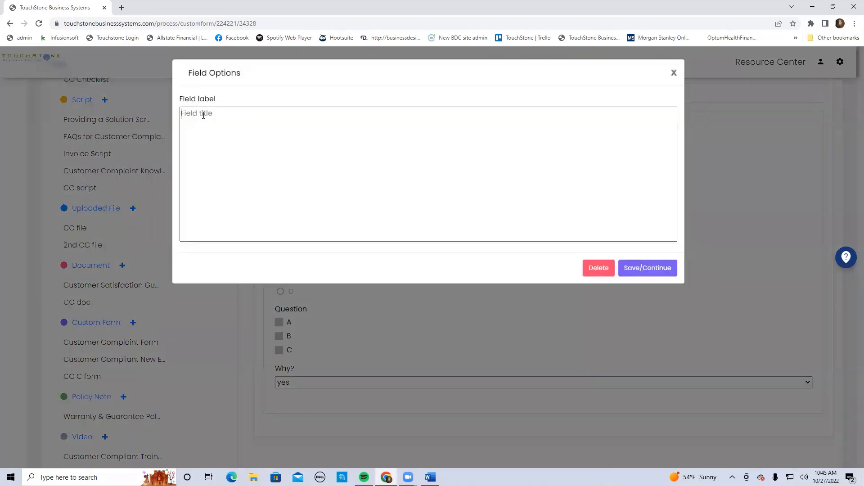
pyautogui.write('W')
pyautogui.press('BackSpace')
pyautogui.write('If no Why?')
pyautogui.click(647, 268)
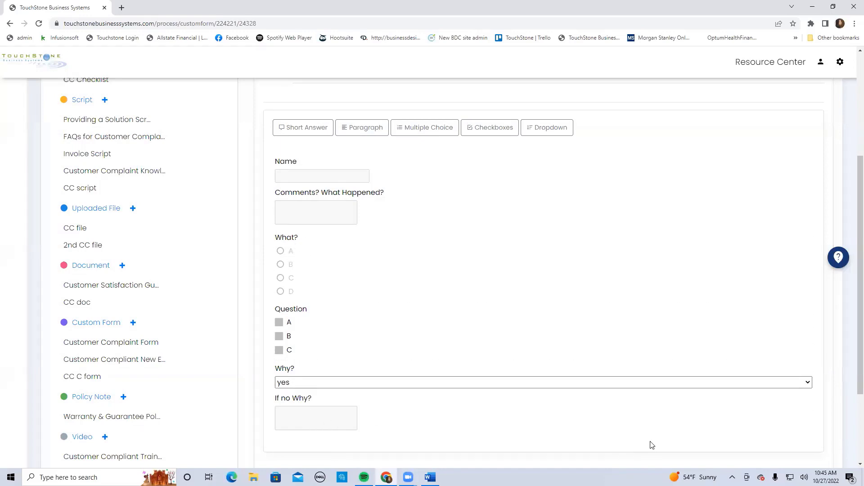
# Look over the finished form, view the field options of the "Question" checkboxes, and close them without changes
pyautogui.scroll(-2, 578, 365)
pyautogui.scroll(-1, 578, 366)
pyautogui.scroll(3, 569, 364)
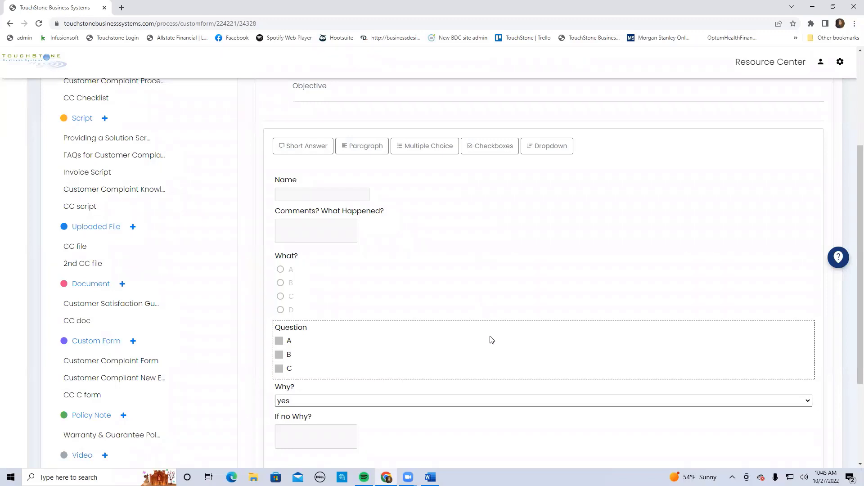
pyautogui.click(434, 349)
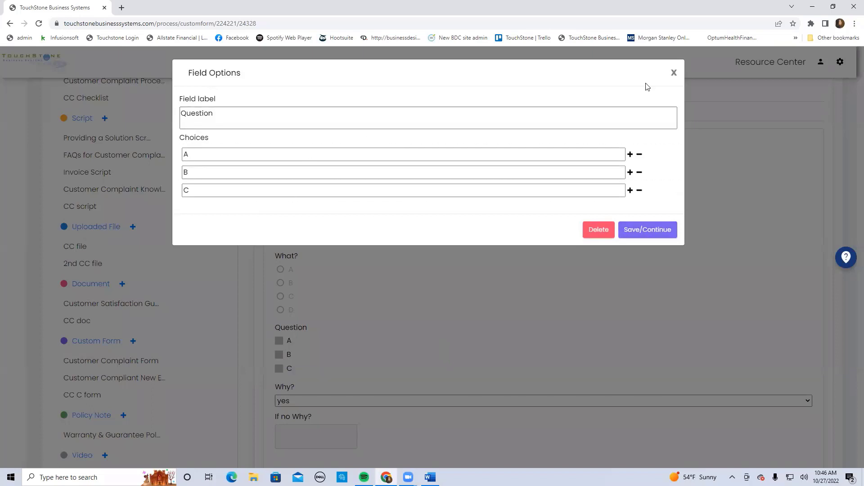
pyautogui.click(673, 73)
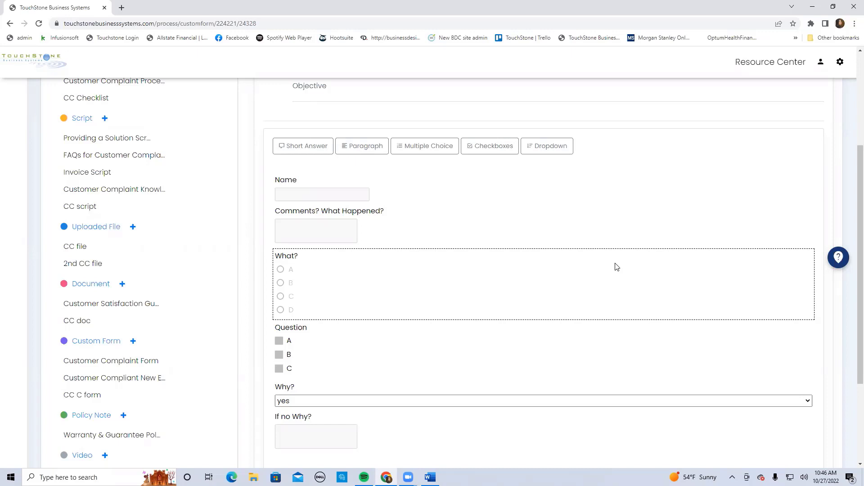
# Open the "Customer Compliant New Employee Test" custom form and look through all its questions and answer field types
pyautogui.scroll(2, 615, 266)
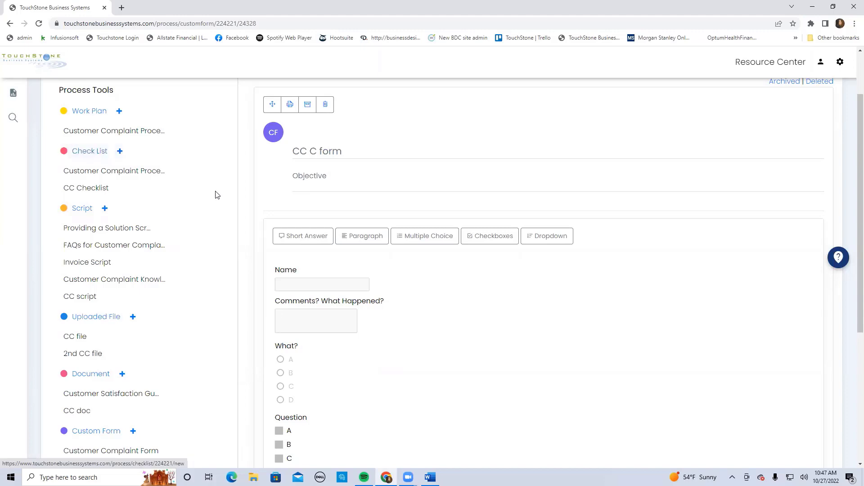
pyautogui.scroll(-3, 217, 194)
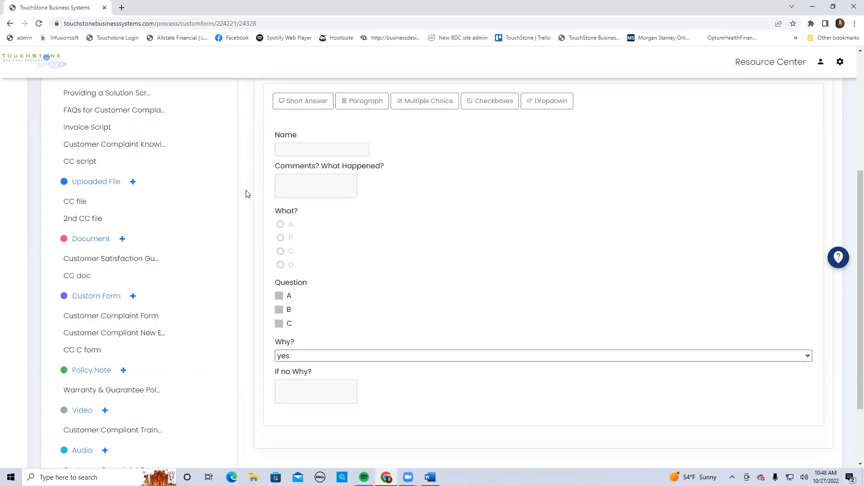
pyautogui.scroll(-1, 246, 194)
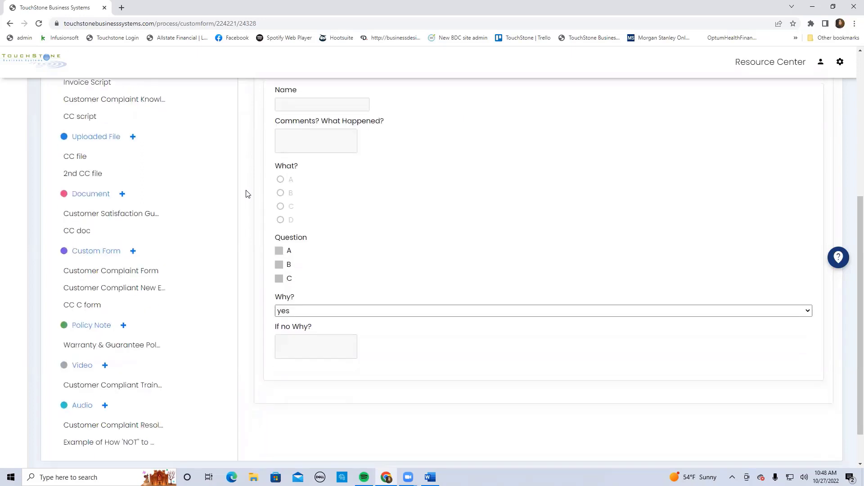
pyautogui.click(139, 290)
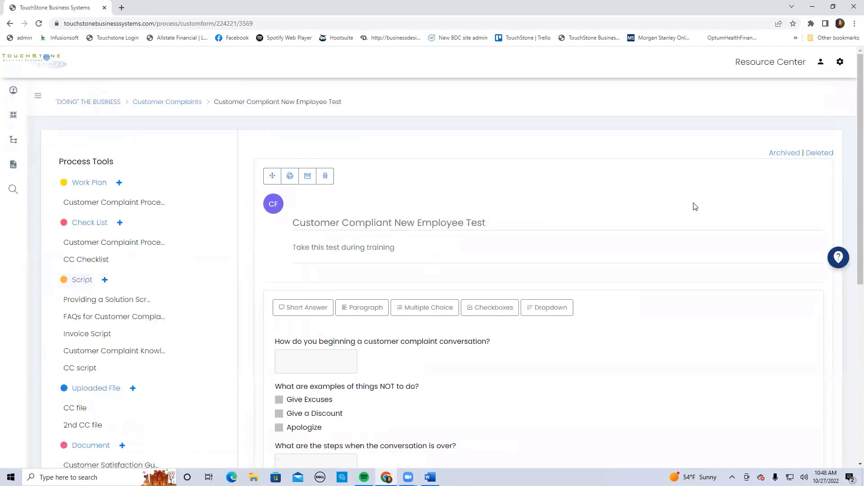
pyautogui.scroll(-2, 696, 207)
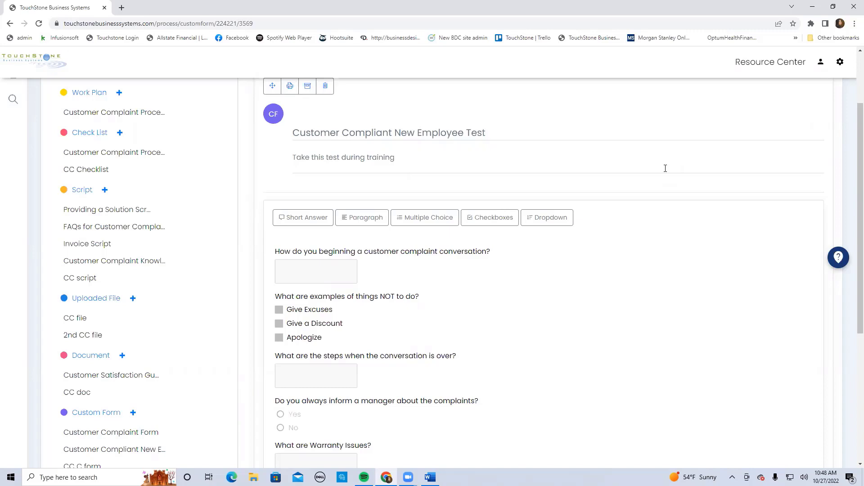
pyautogui.scroll(-1, 683, 217)
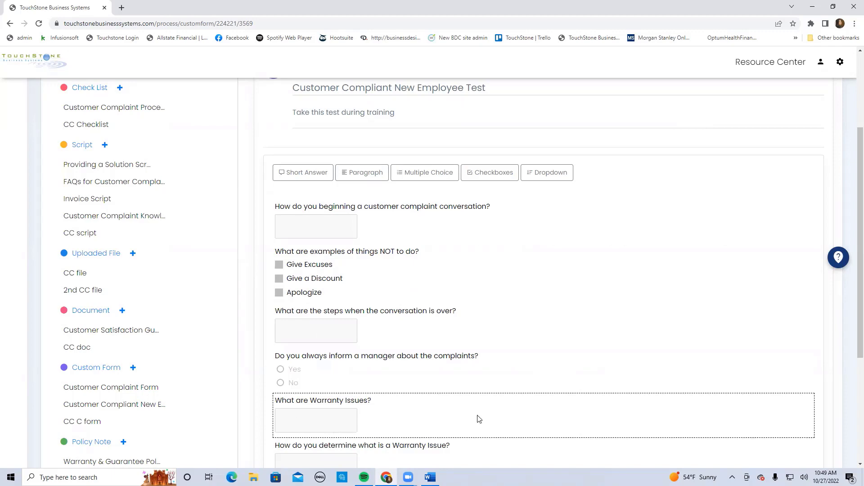
pyautogui.scroll(-1, 633, 322)
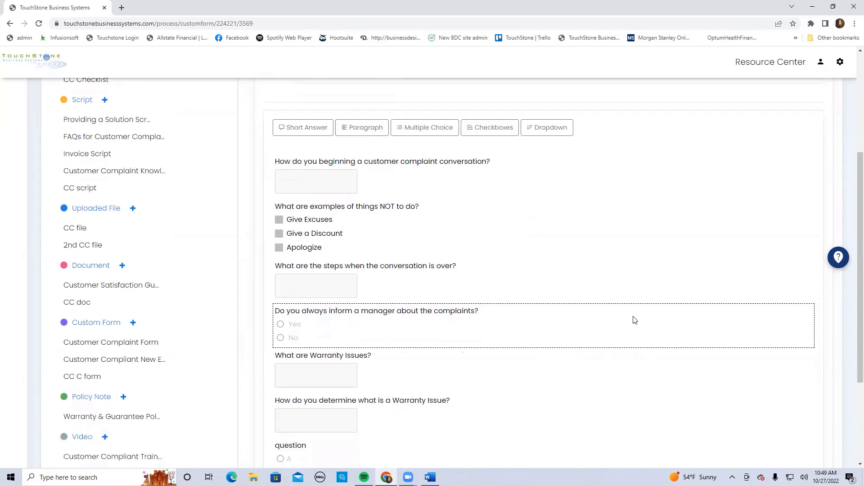
pyautogui.scroll(-2, 633, 318)
pyautogui.scroll(3, 714, 289)
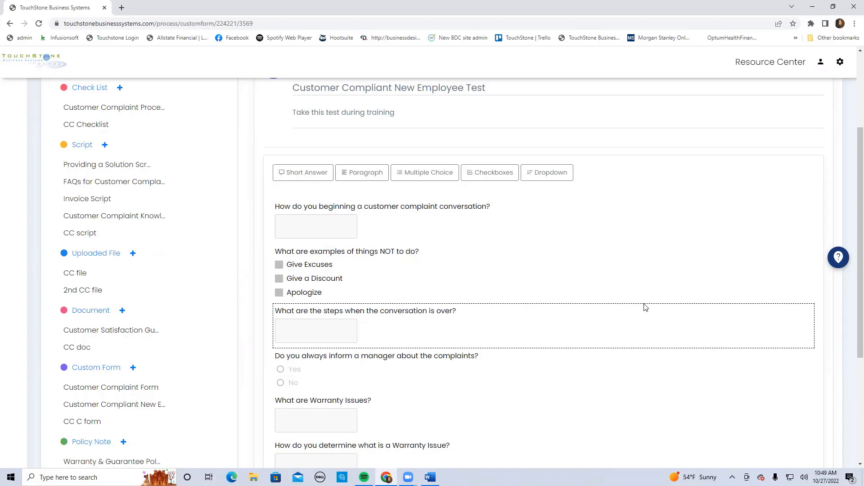
pyautogui.scroll(-2, 646, 307)
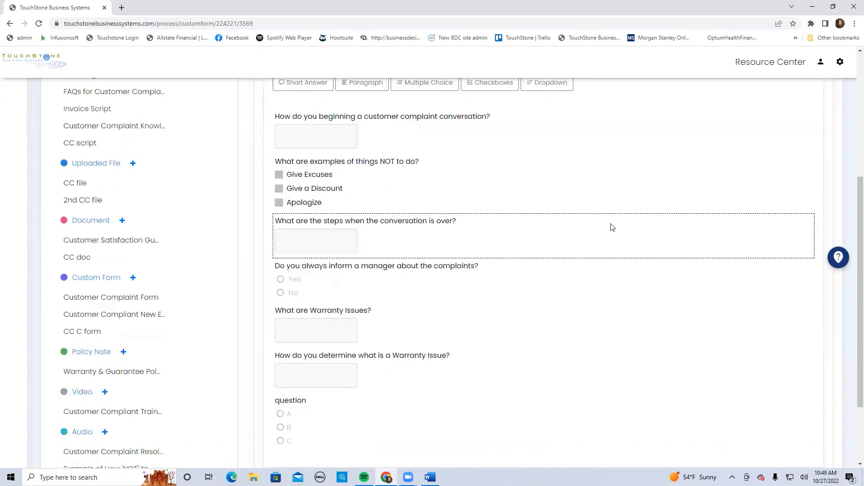
pyautogui.scroll(-2, 611, 231)
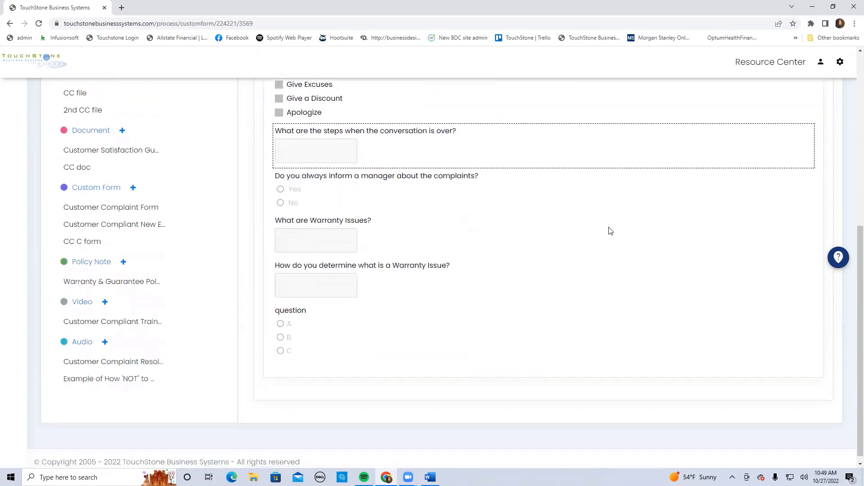
# Create a policy note titled "CC P" and look over its sender, recipient, date, policy type and statement fields
pyautogui.click(102, 267)
pyautogui.click(265, 222)
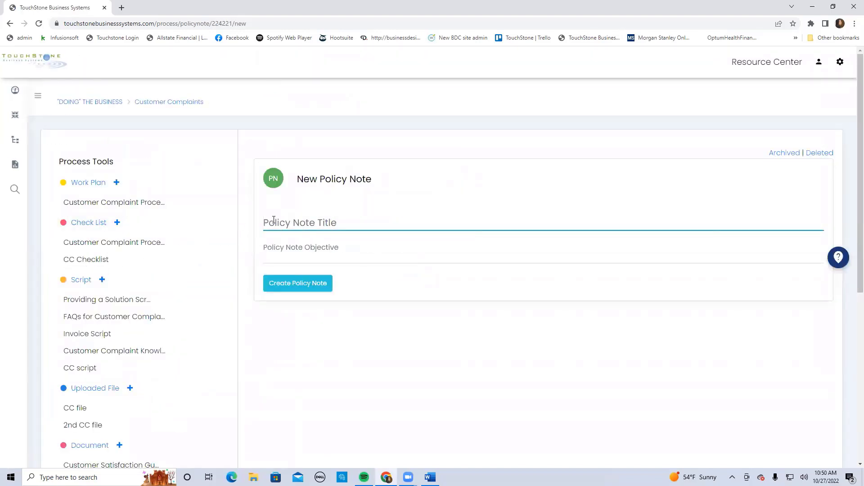
pyautogui.write('CC P')
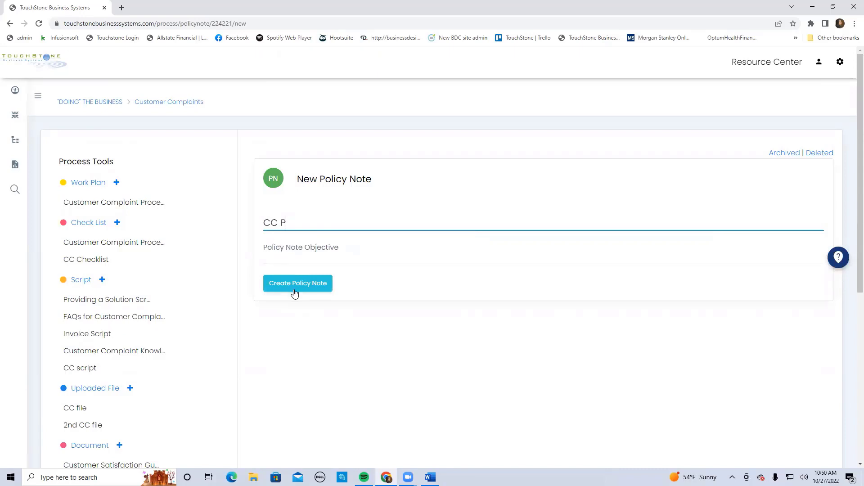
pyautogui.click(295, 284)
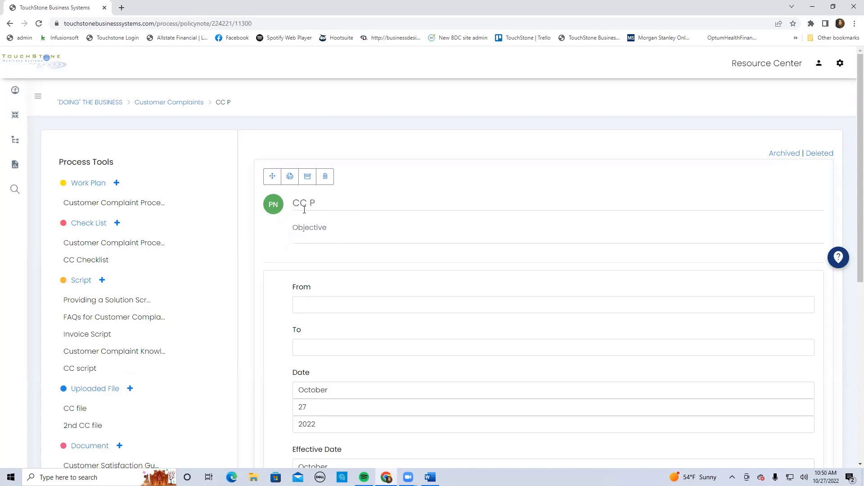
pyautogui.scroll(-2, 360, 225)
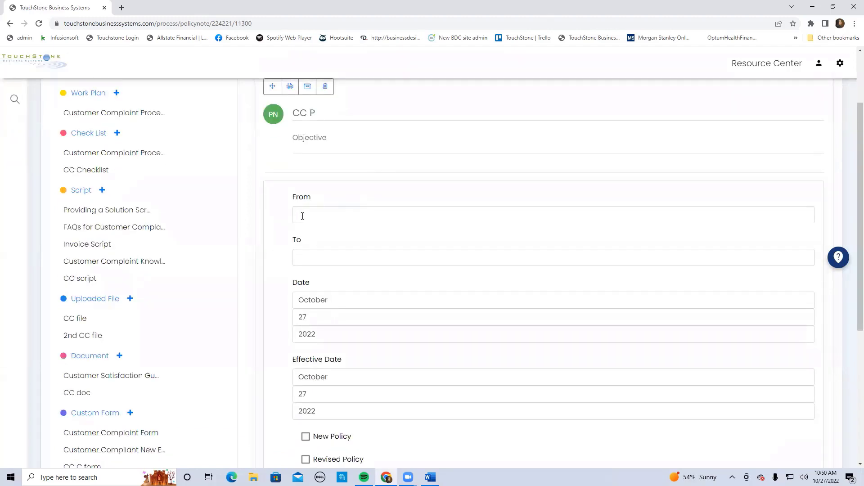
pyautogui.scroll(-3, 372, 261)
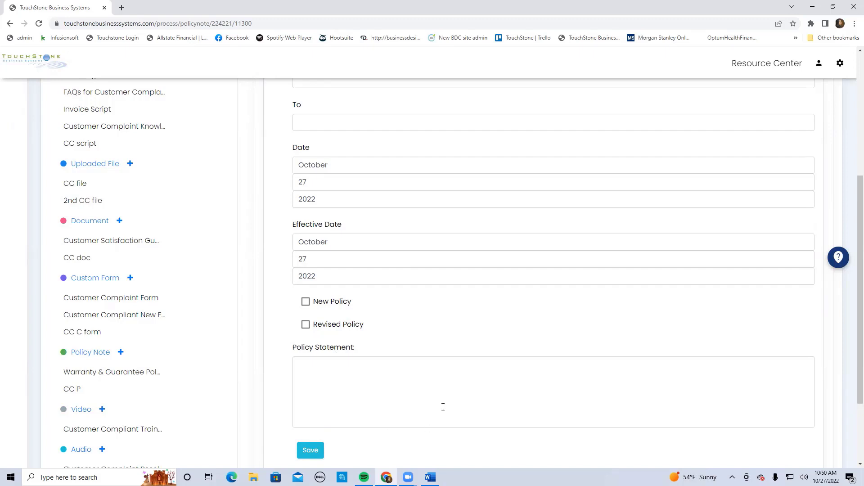
pyautogui.scroll(4, 437, 399)
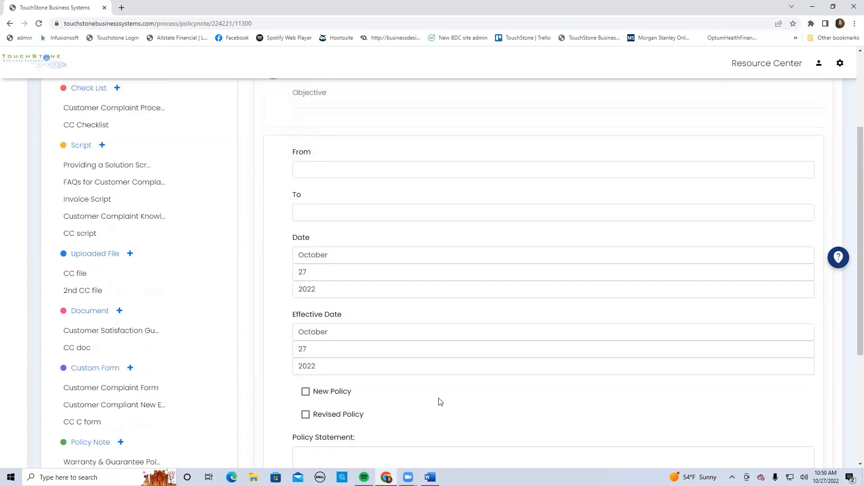
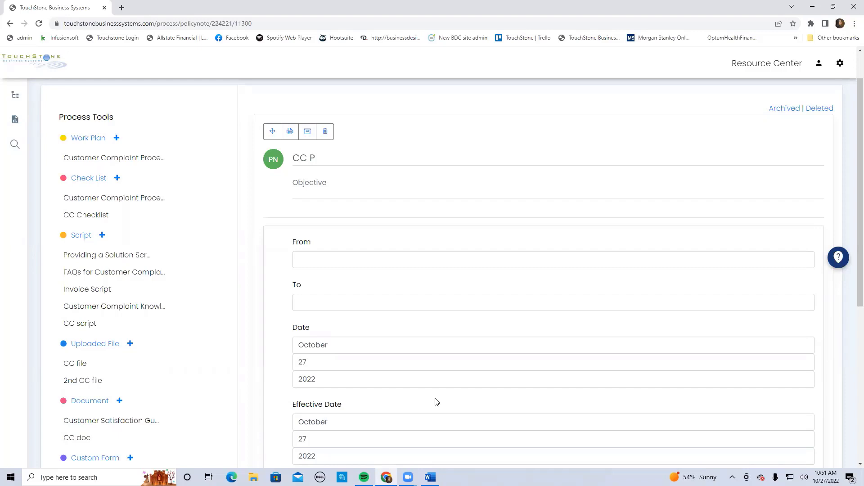
# Review the "CC P" policy note's fields down to the policy statement and save the note
pyautogui.scroll(-2, 410, 291)
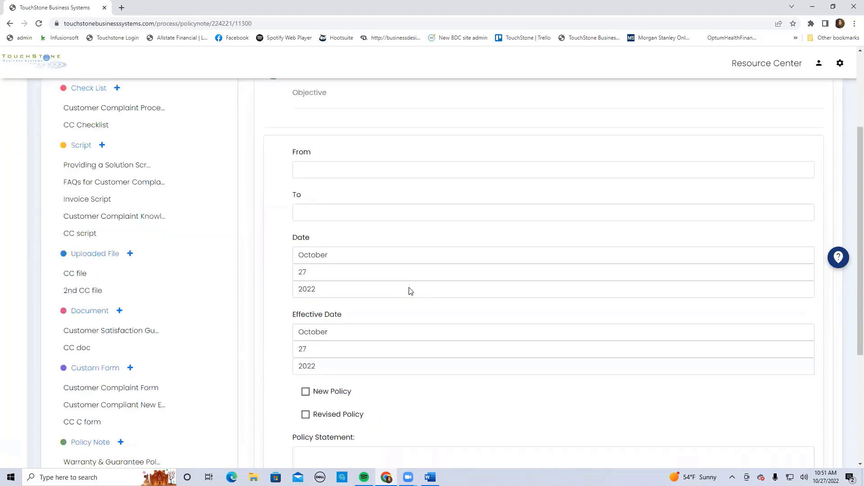
pyautogui.scroll(-3, 410, 291)
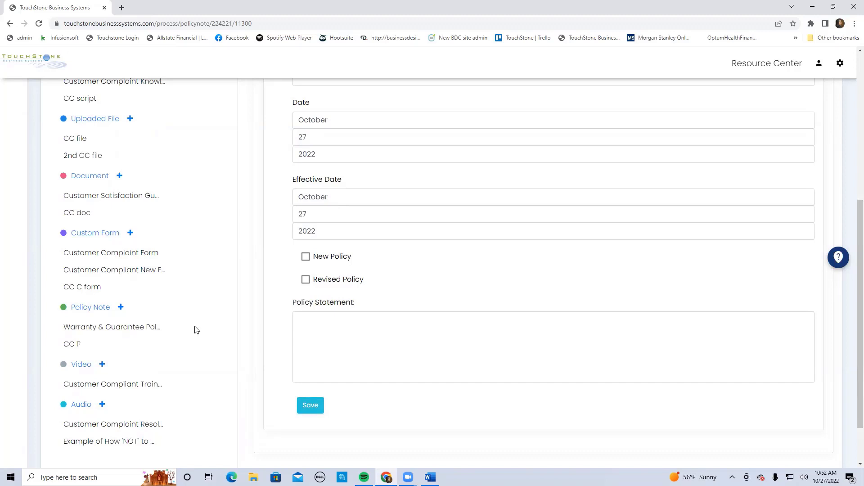
pyautogui.scroll(3, 210, 311)
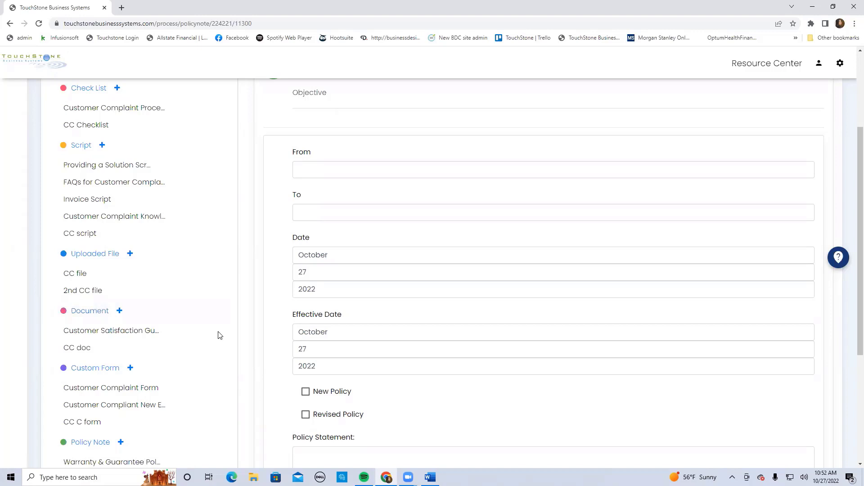
pyautogui.scroll(-3, 219, 336)
pyautogui.scroll(-1, 214, 269)
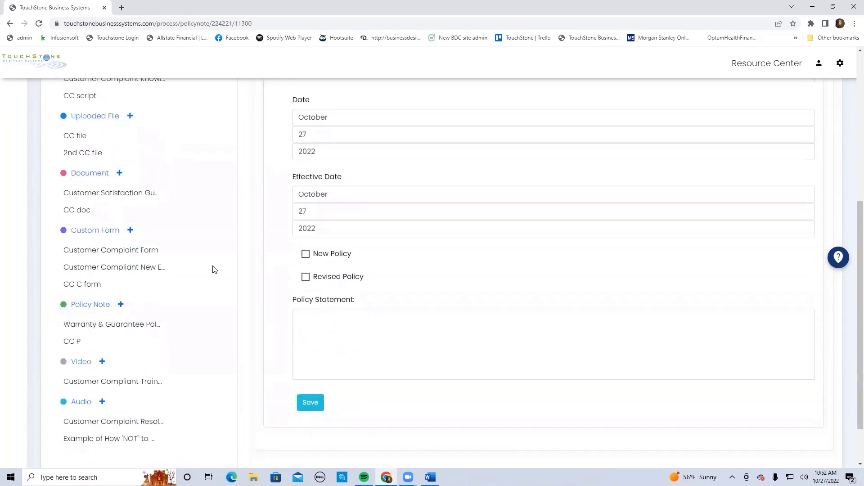
pyautogui.click(308, 361)
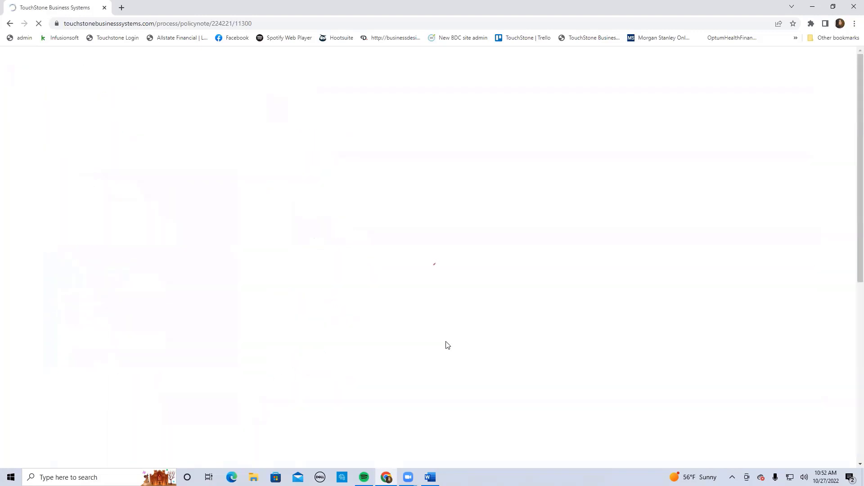
# Create a video process tool titled "CC Video" for Customer Complaints
pyautogui.scroll(-8, 450, 342)
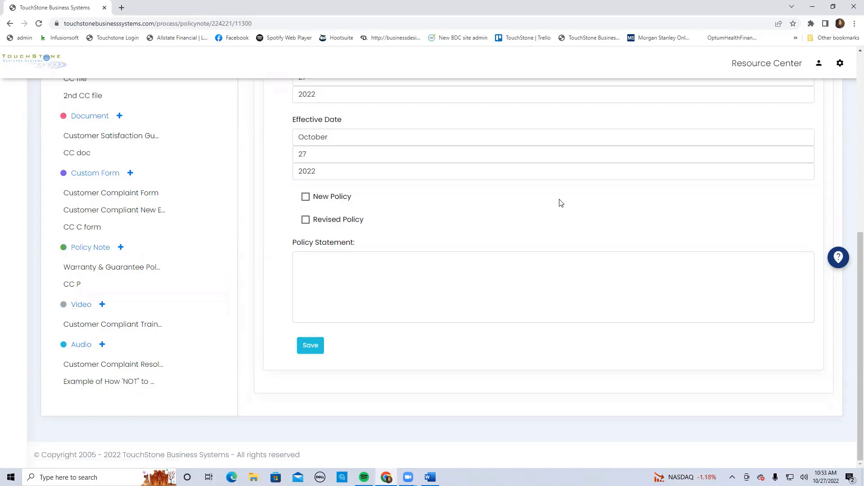
pyautogui.click(93, 309)
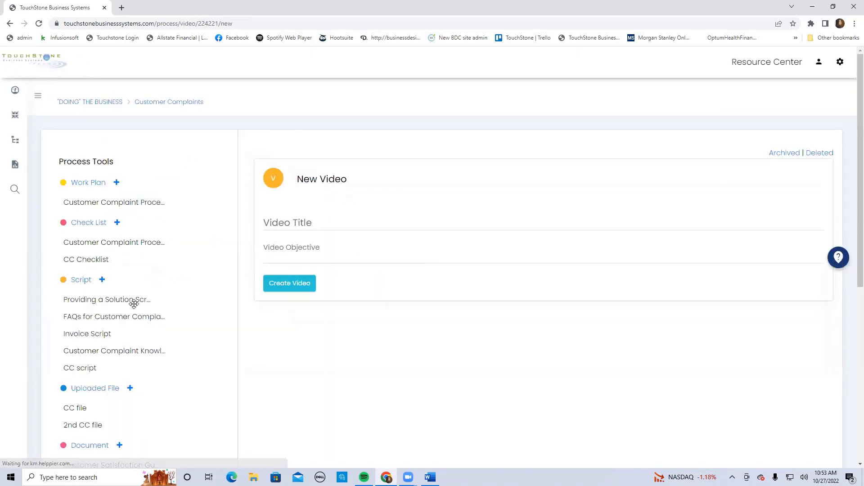
pyautogui.click(309, 223)
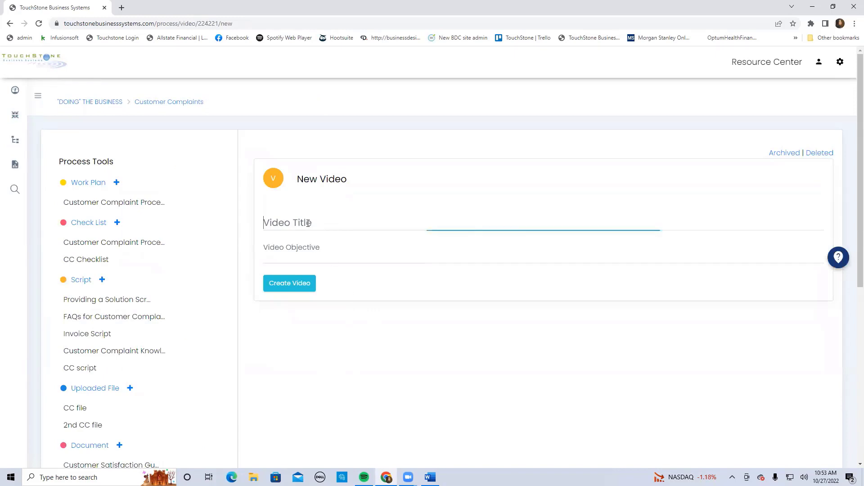
pyautogui.write('CC')
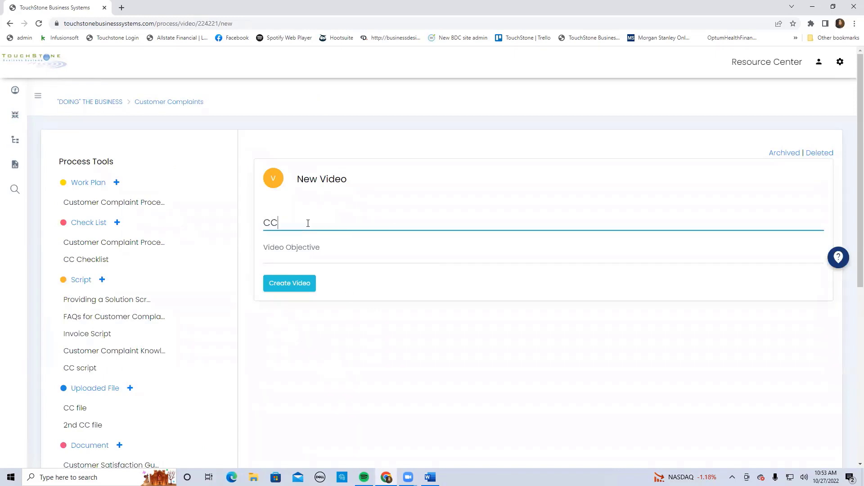
pyautogui.write(' Video')
pyautogui.click(291, 285)
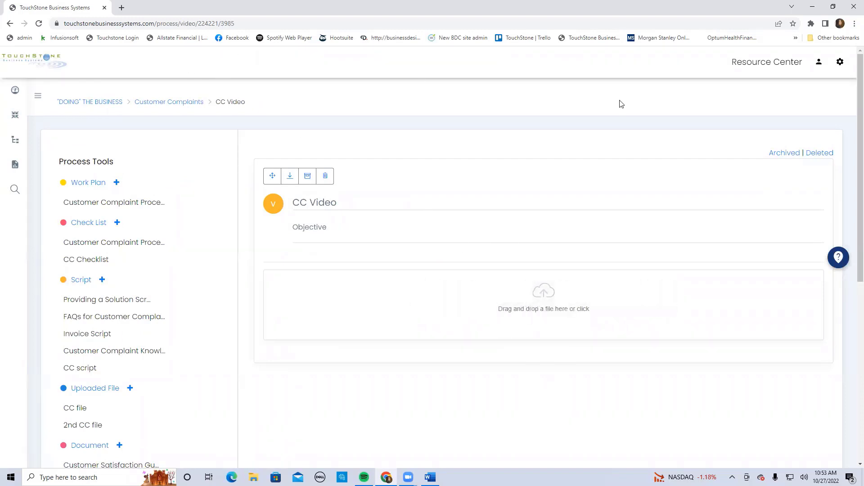
# Open the Loom extension, close the camera bubble, and start a screen recording of the current tab only
pyautogui.click(812, 24)
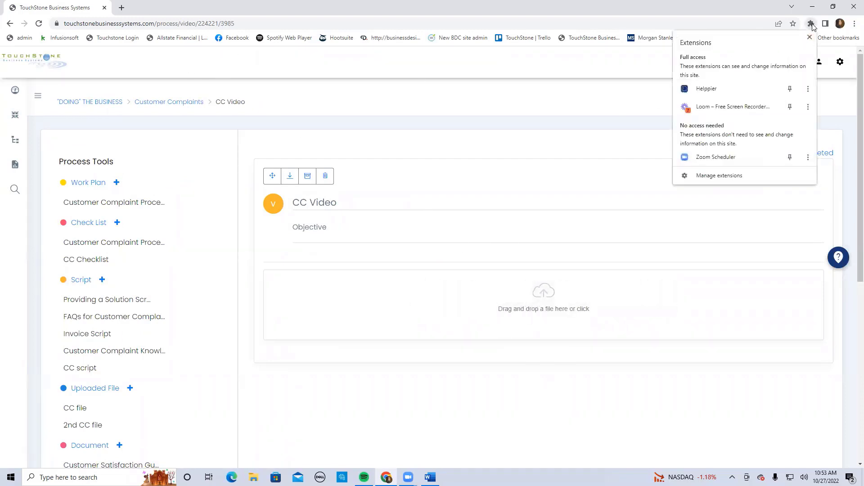
pyautogui.click(736, 104)
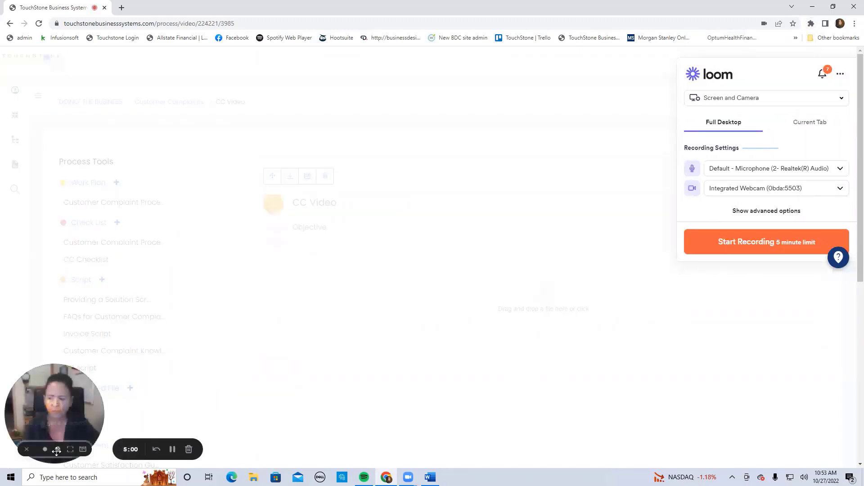
pyautogui.click(28, 451)
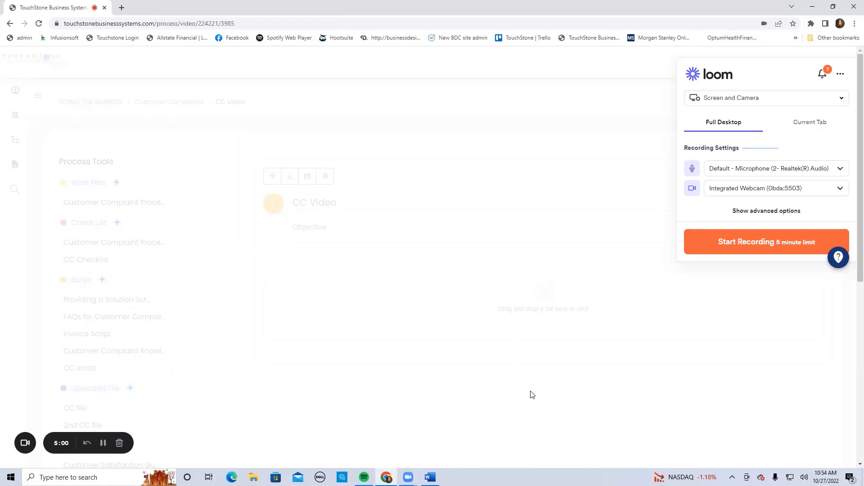
pyautogui.click(809, 124)
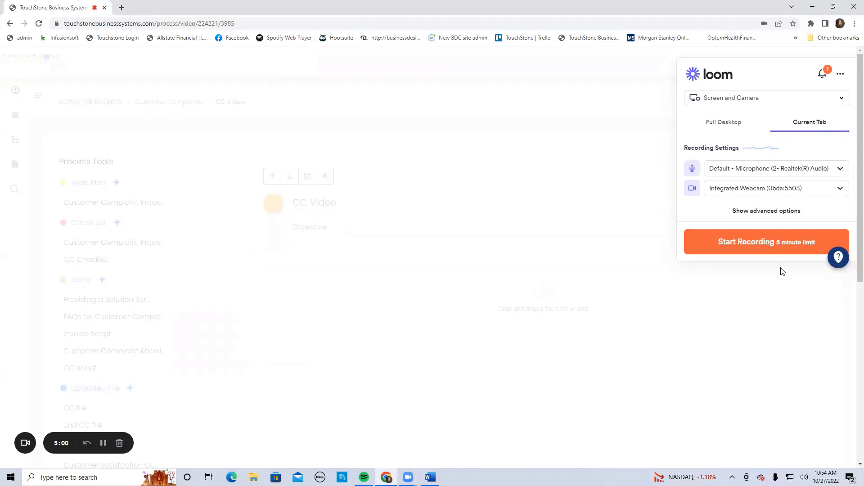
pyautogui.click(763, 248)
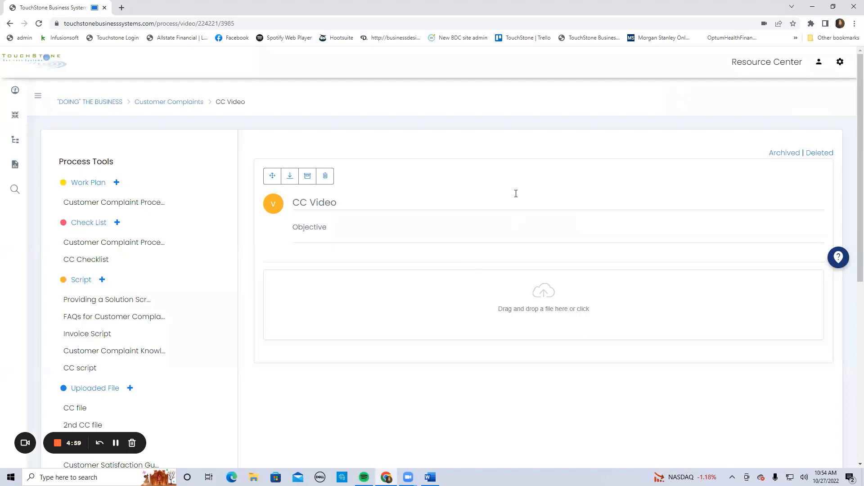
# Record opening and looking through the "Customer Complaint Processing" work plan, and stop the recording
pyautogui.click(140, 205)
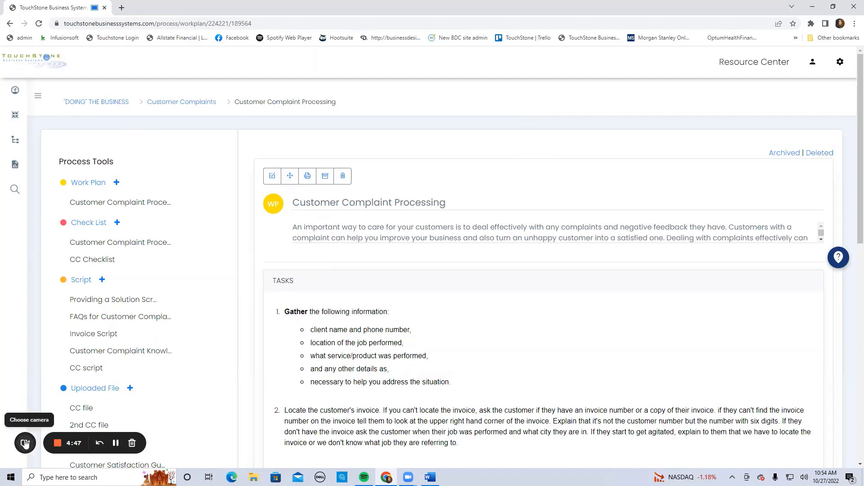
pyautogui.scroll(-1, 508, 318)
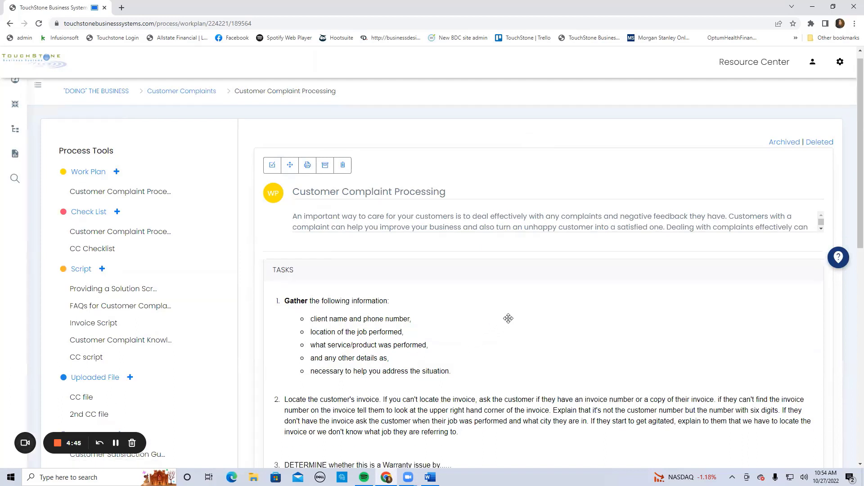
pyautogui.scroll(-1, 508, 319)
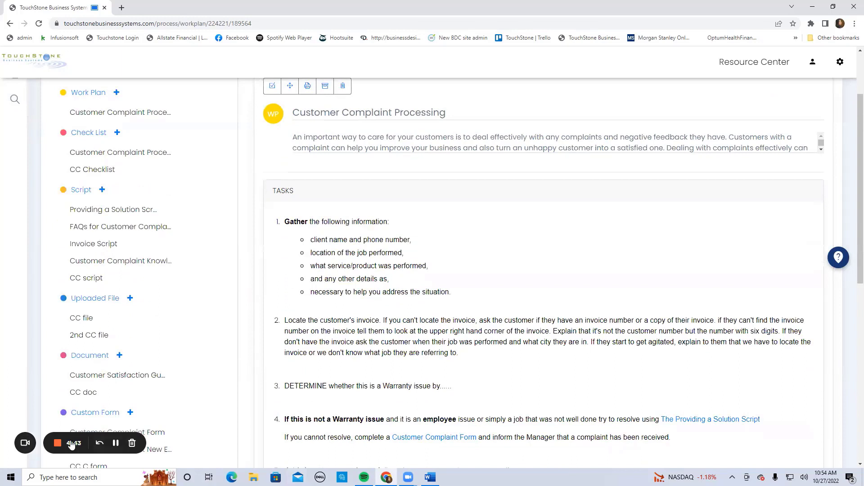
pyautogui.click(56, 444)
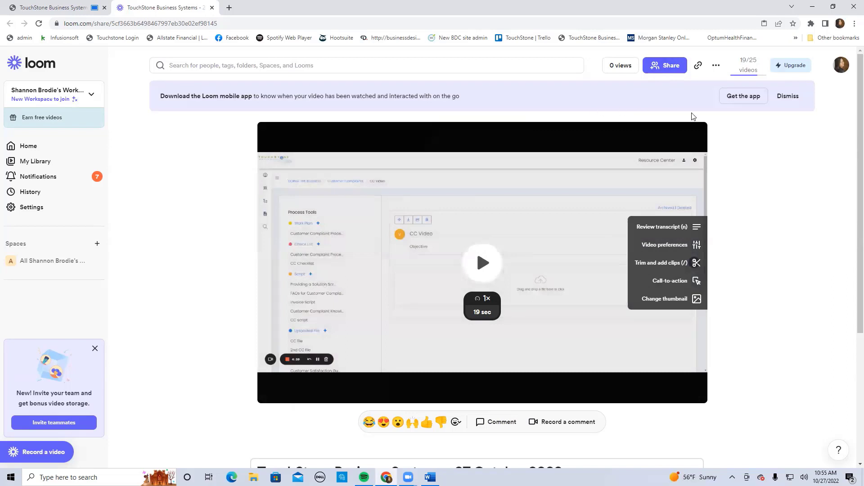
# Reload the Loom video page to make downloading available and download the recording as an MP4
pyautogui.click(716, 65)
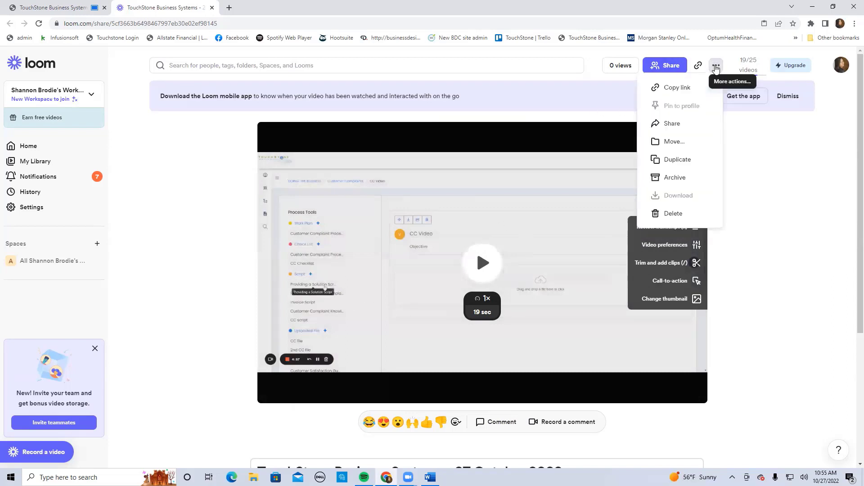
pyautogui.click(40, 24)
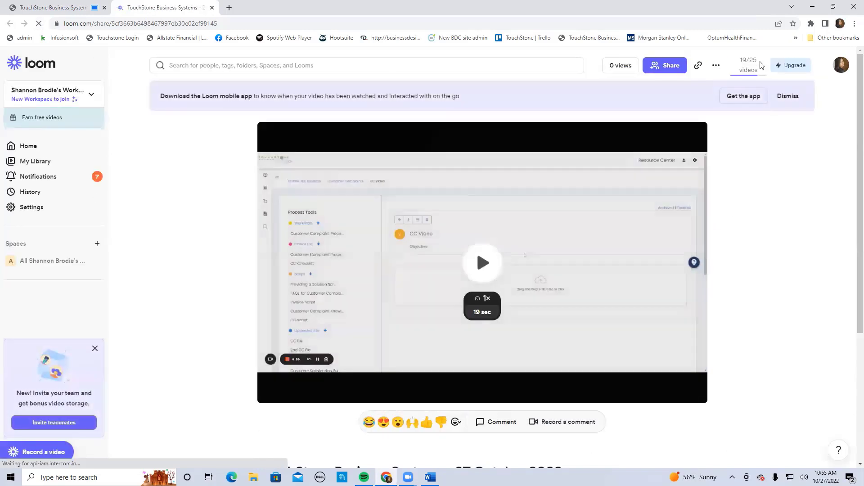
pyautogui.click(716, 65)
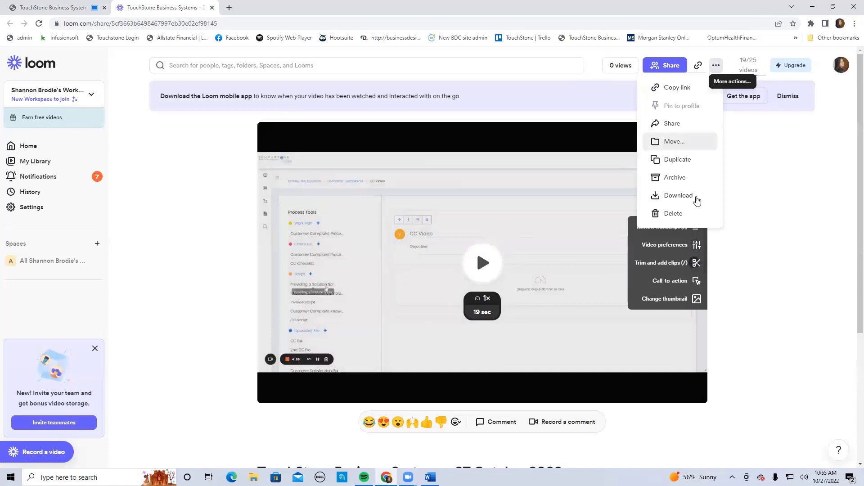
pyautogui.click(675, 195)
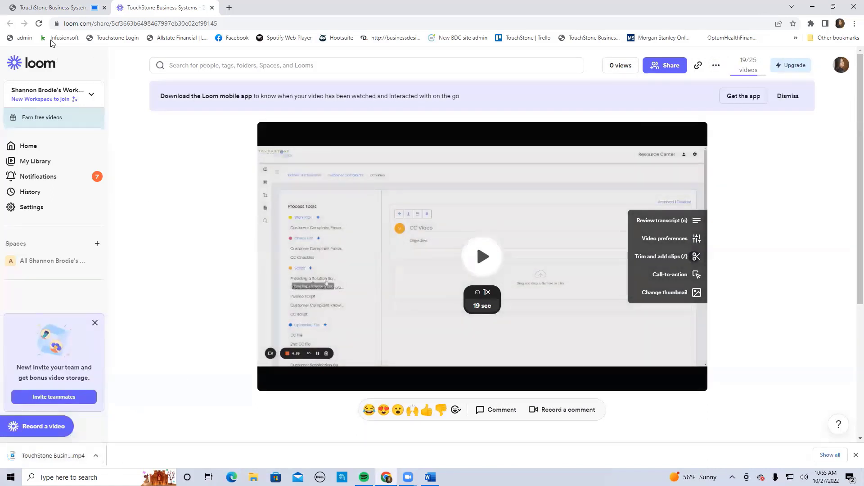
# Return to the TouchStone page, open "CC Video" and upload the downloaded TouchStone MP4 recording to it
pyautogui.click(51, 10)
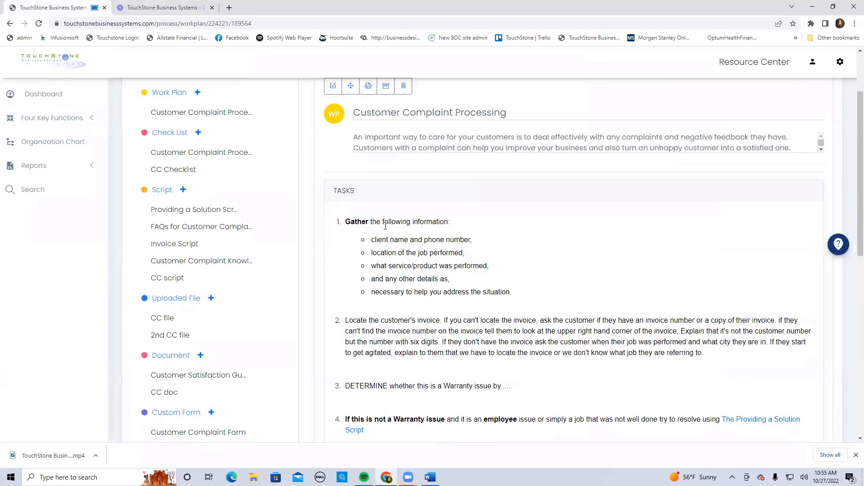
pyautogui.scroll(-4, 375, 318)
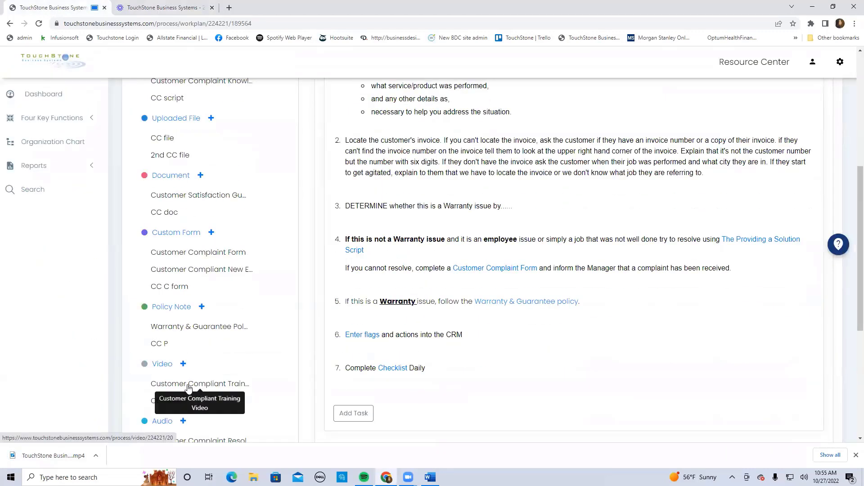
pyautogui.scroll(-3, 293, 394)
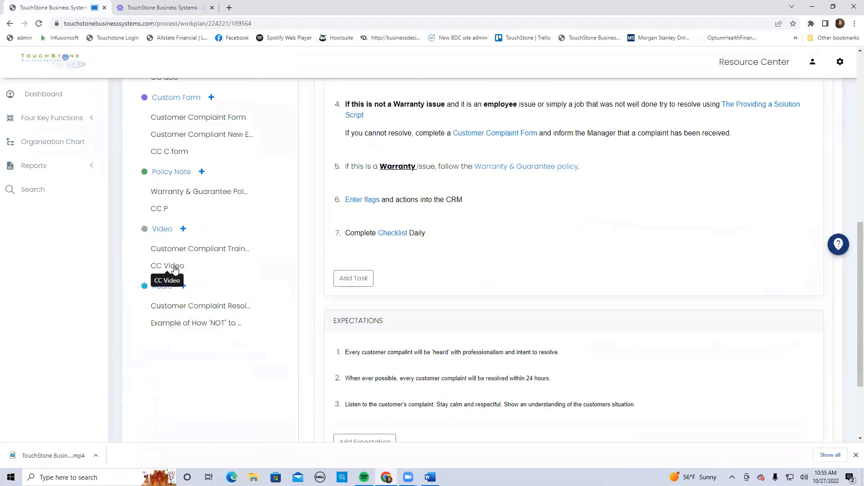
pyautogui.click(175, 270)
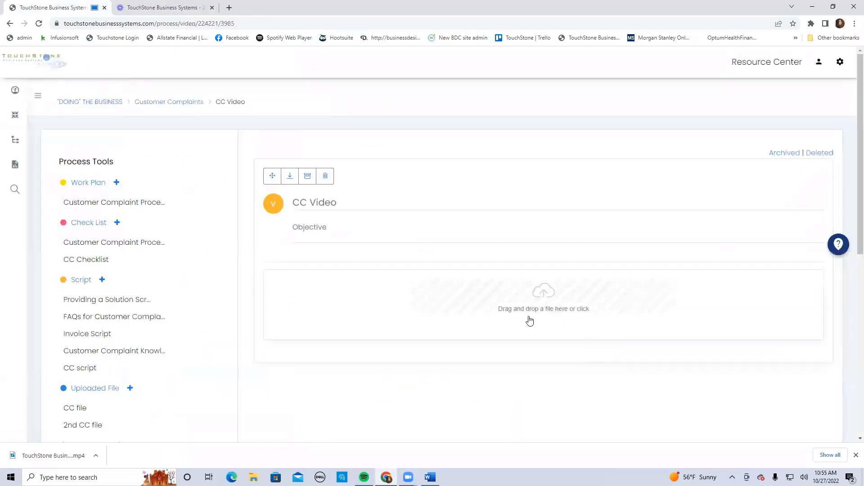
pyautogui.moveTo(30, 461); pyautogui.dragTo(541, 300)
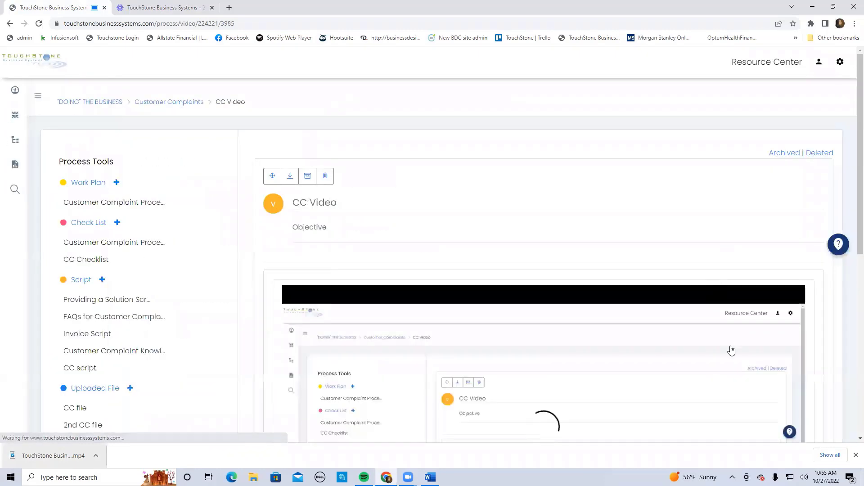
pyautogui.scroll(-4, 691, 340)
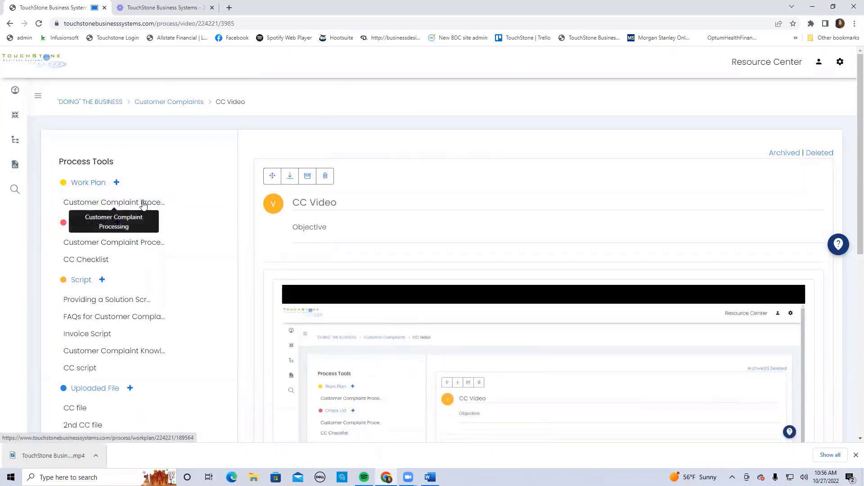
pyautogui.scroll(-2, 226, 253)
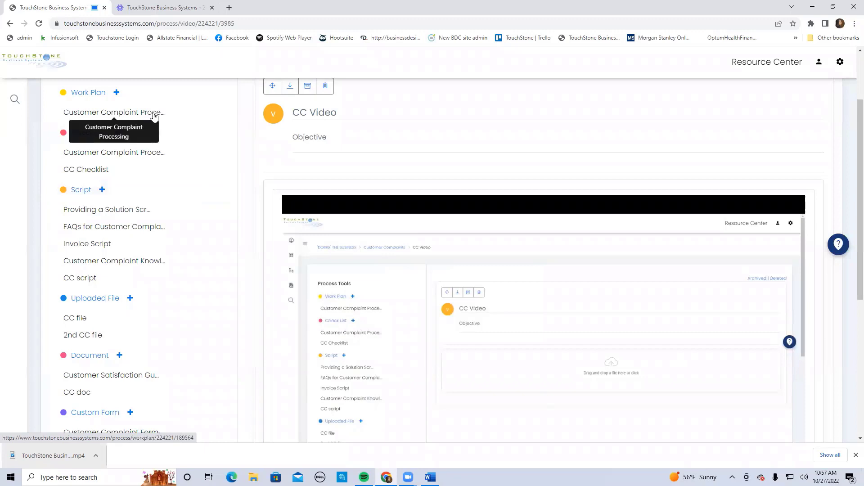
pyautogui.scroll(1, 219, 164)
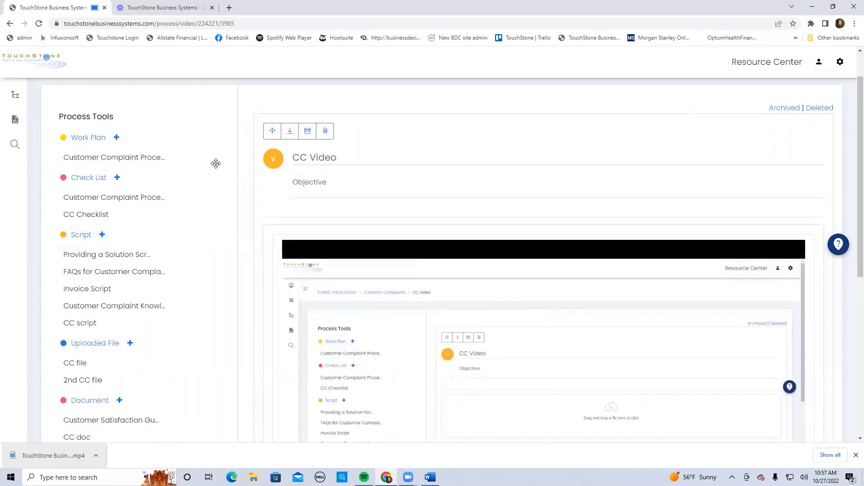
# Create a new audio process tool titled "CC audio" for the Customer Complaints process
pyautogui.scroll(-3, 593, 359)
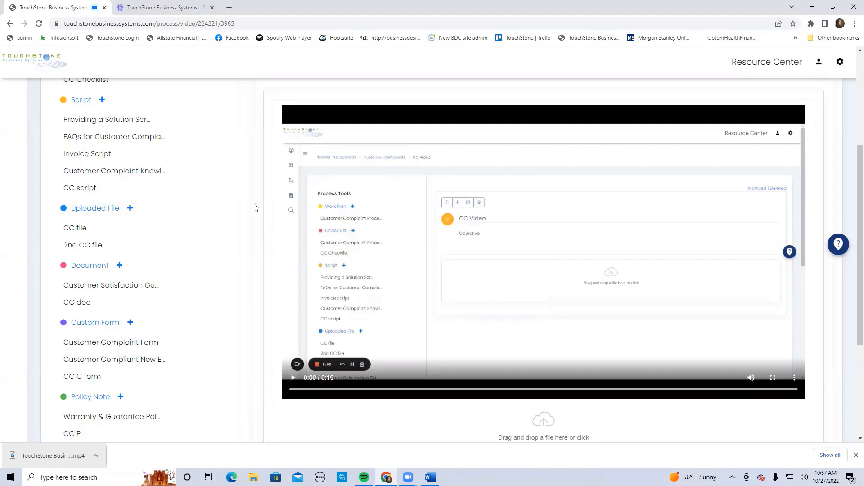
pyautogui.scroll(-4, 254, 207)
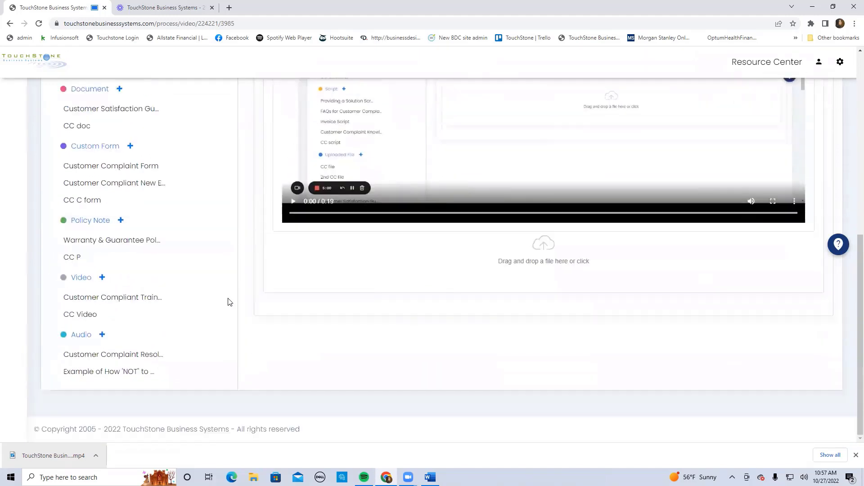
pyautogui.click(101, 337)
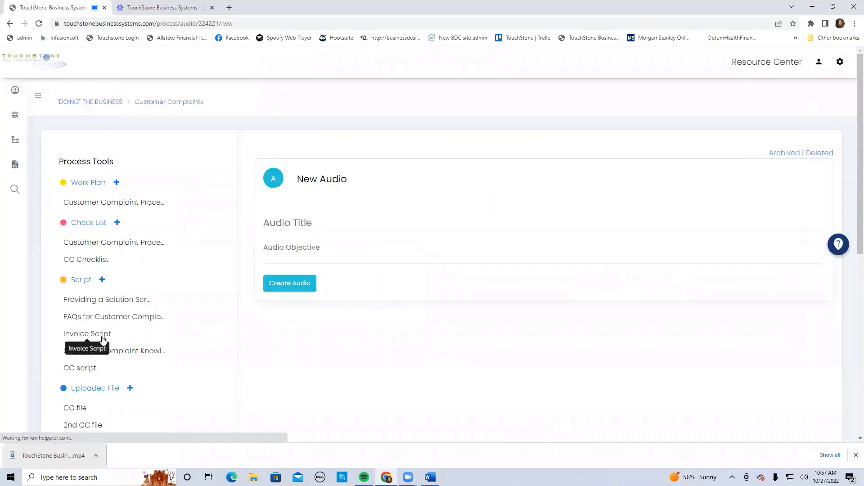
pyautogui.click(276, 222)
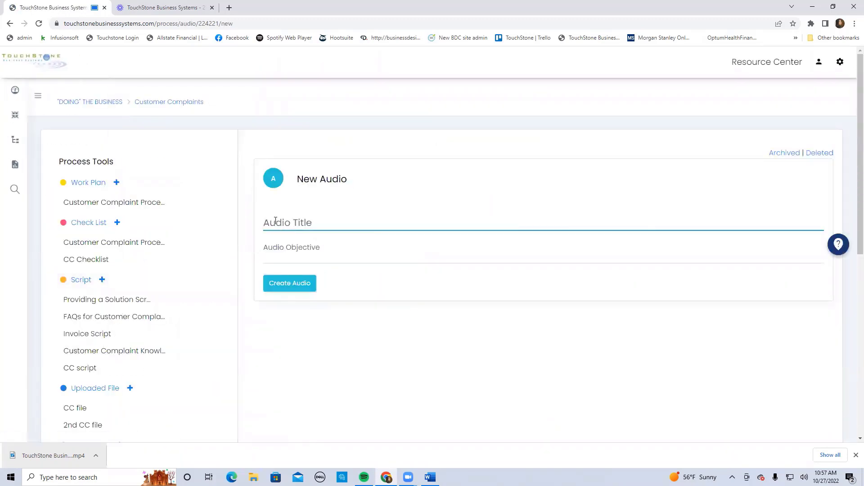
pyautogui.write('CC audio')
pyautogui.click(290, 288)
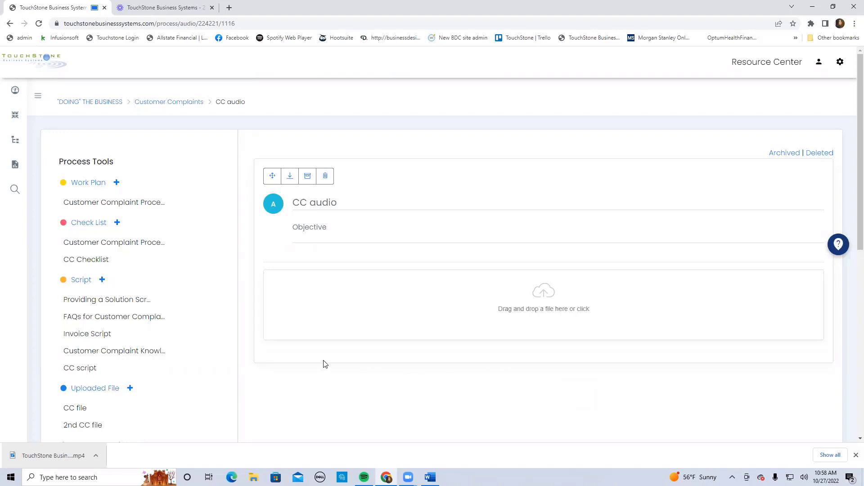
# Open the existing audio tools "Customer Complaint Resolution Example" and "Example of How 'NOT' to sound" to view their players
pyautogui.scroll(-3, 325, 364)
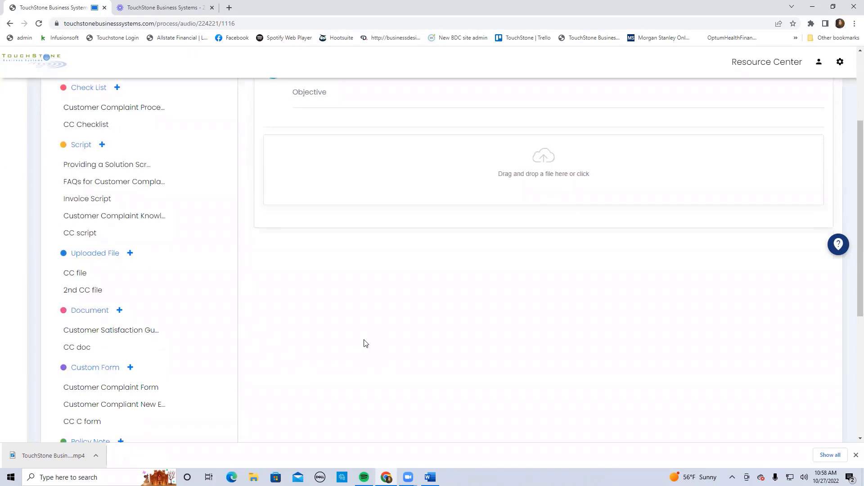
pyautogui.scroll(-5, 365, 343)
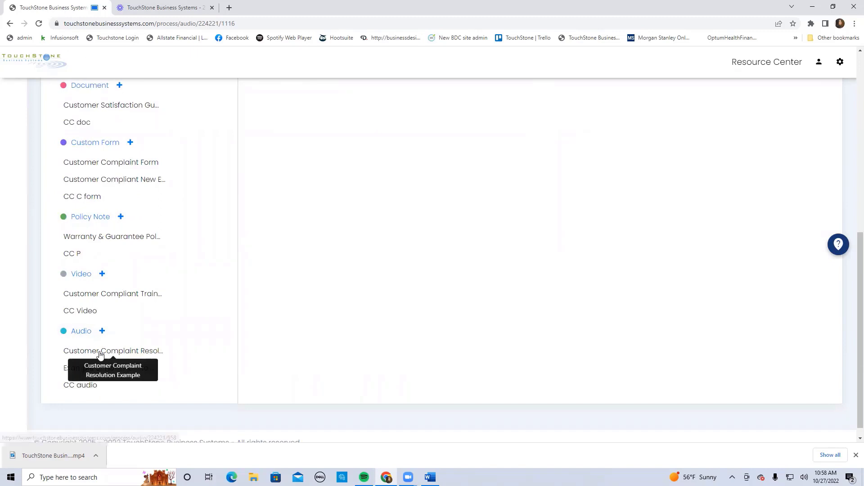
pyautogui.click(118, 356)
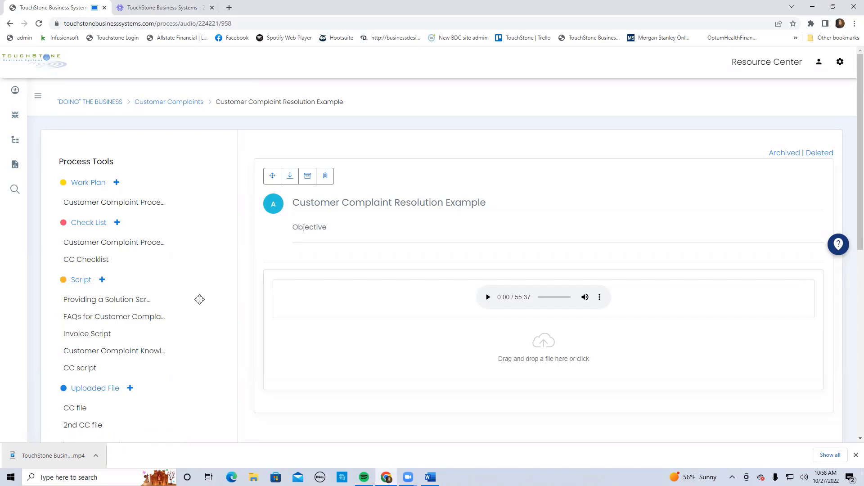
pyautogui.scroll(-8, 209, 328)
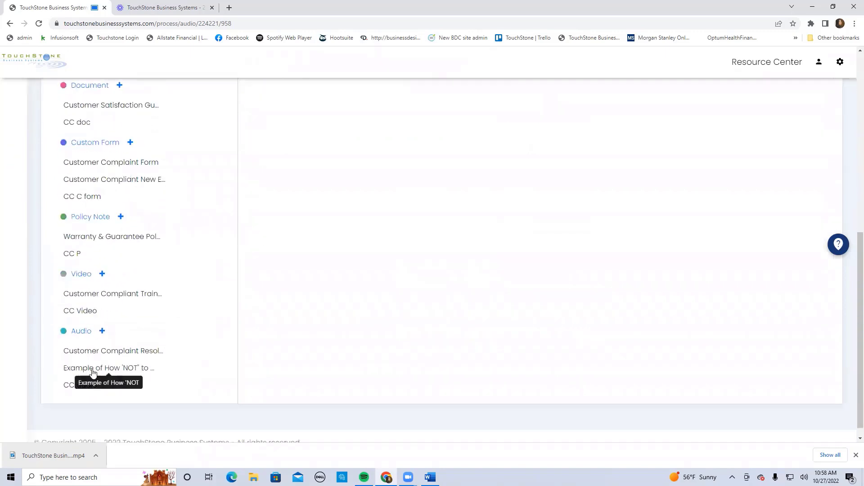
pyautogui.click(117, 368)
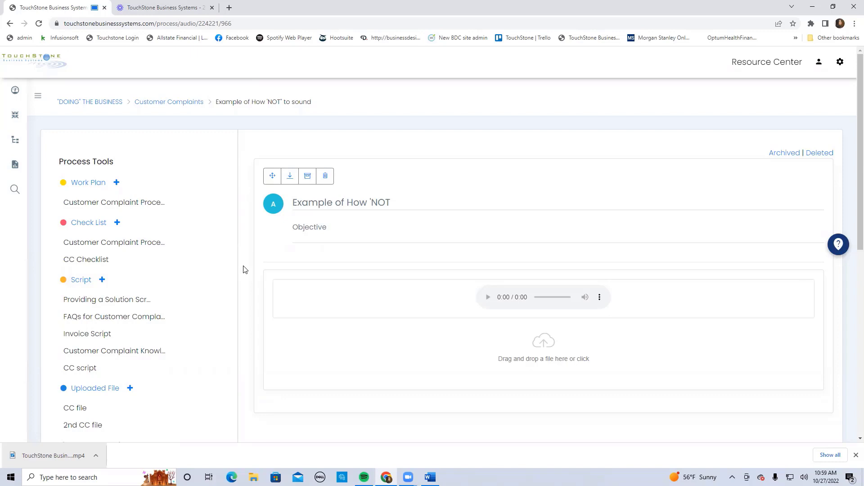
# Open the "Customer Complaint Processing" work plan and look through its tasks, expectations and the process tools list
pyautogui.scroll(-6, 244, 269)
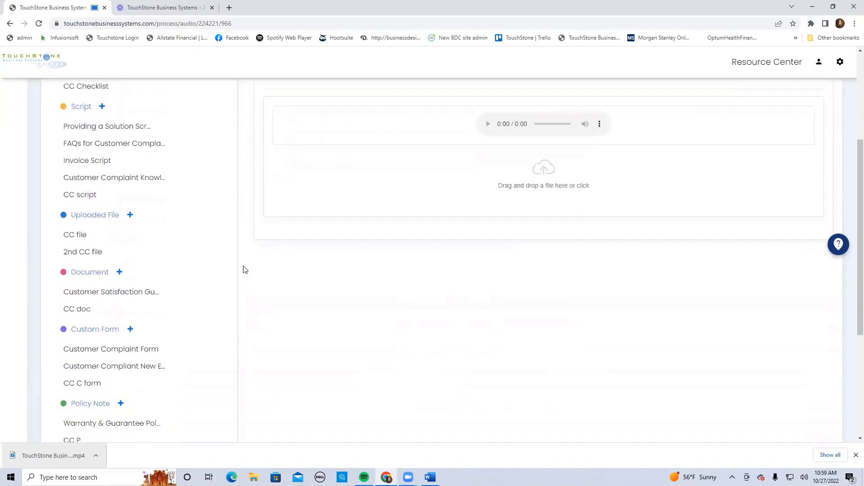
pyautogui.scroll(-2, 243, 269)
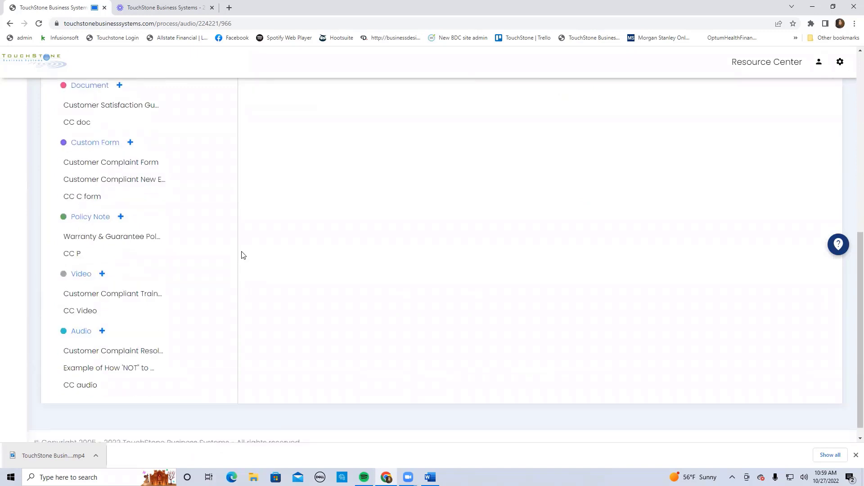
pyautogui.scroll(5, 241, 255)
pyautogui.scroll(3, 242, 255)
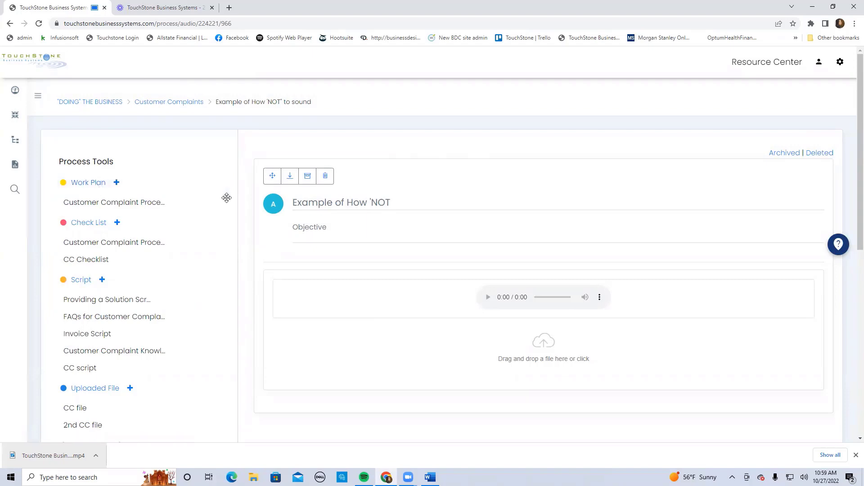
pyautogui.click(142, 203)
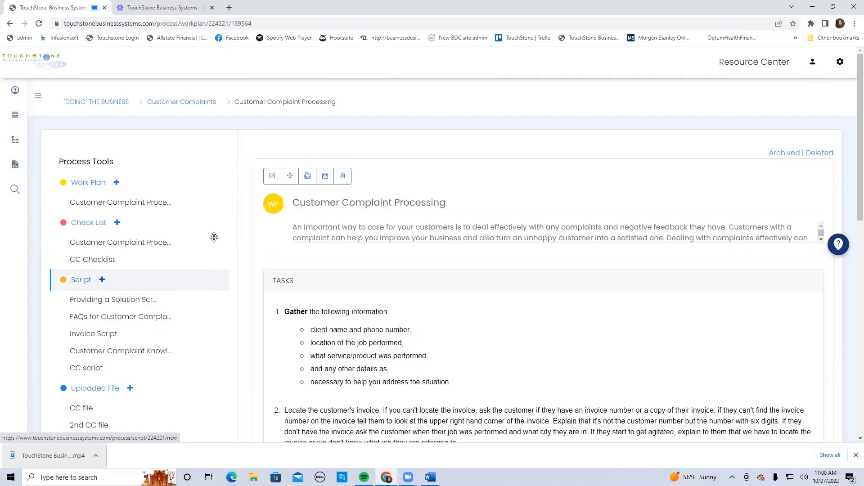
pyautogui.scroll(-3, 217, 237)
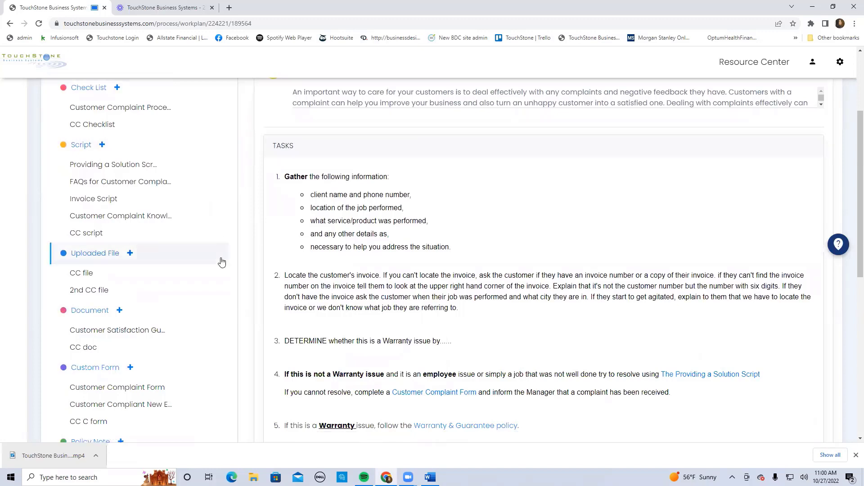
pyautogui.scroll(-4, 218, 258)
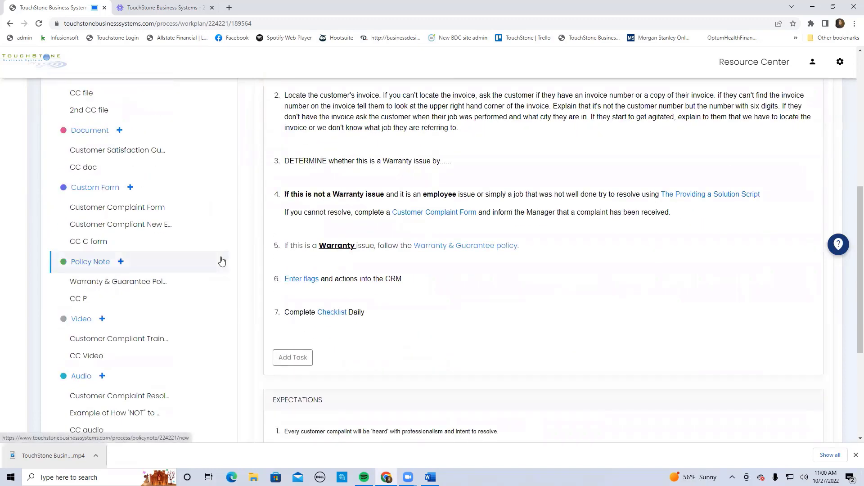
pyautogui.scroll(-2, 222, 260)
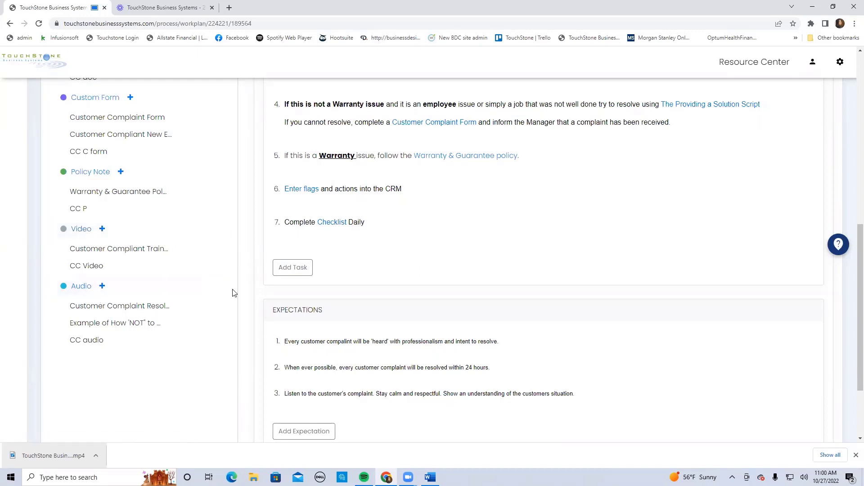
# Return to the Customer Complaints process page and mark the process as complete
pyautogui.scroll(2, 216, 293)
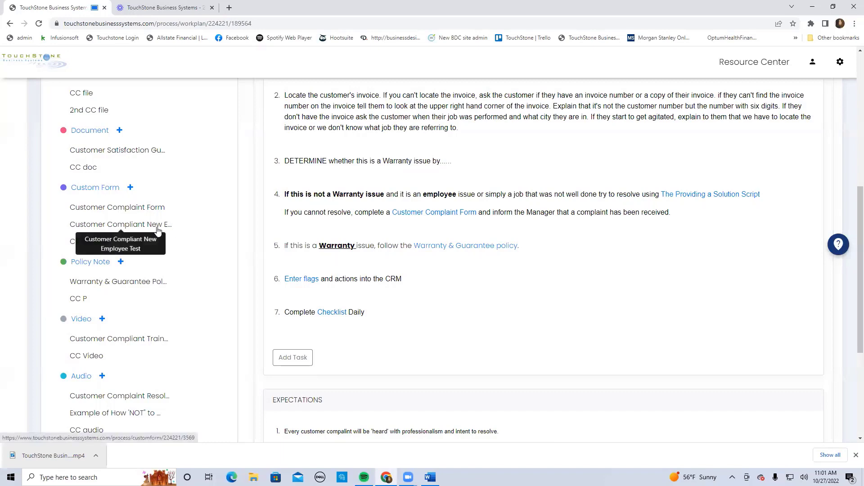
pyautogui.scroll(7, 222, 230)
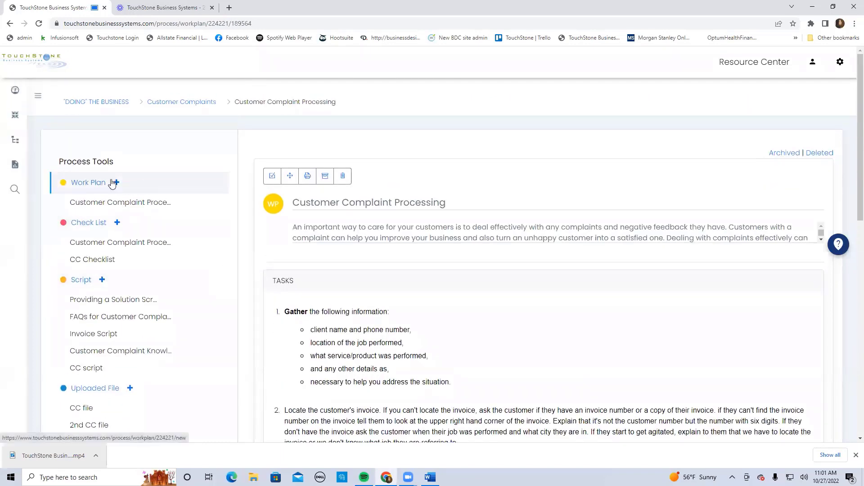
pyautogui.click(209, 101)
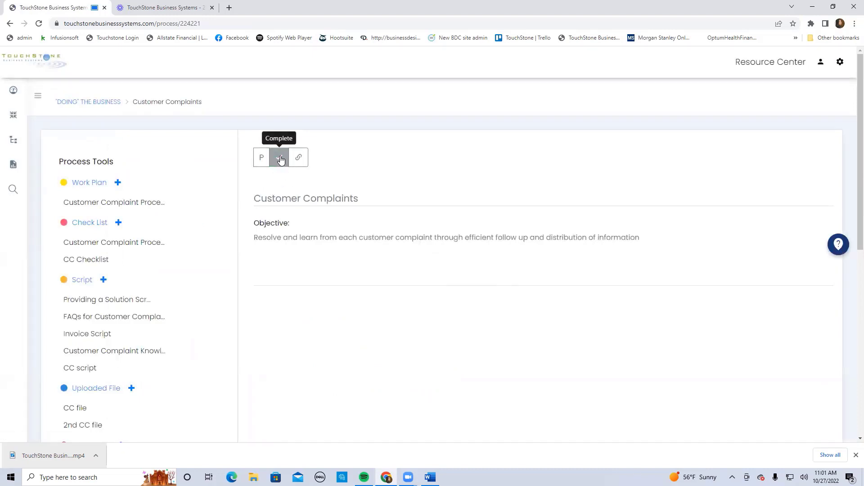
pyautogui.click(280, 159)
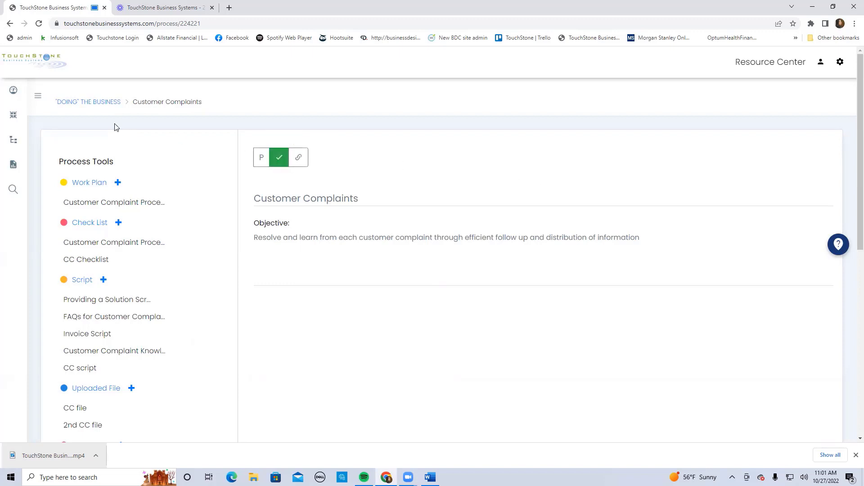
# Go to the dashboard and open the Management Review report
pyautogui.click(13, 91)
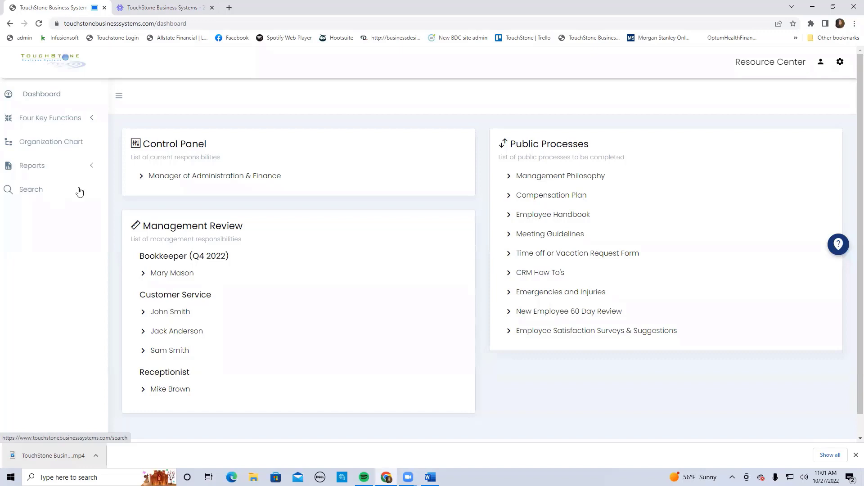
pyautogui.click(29, 166)
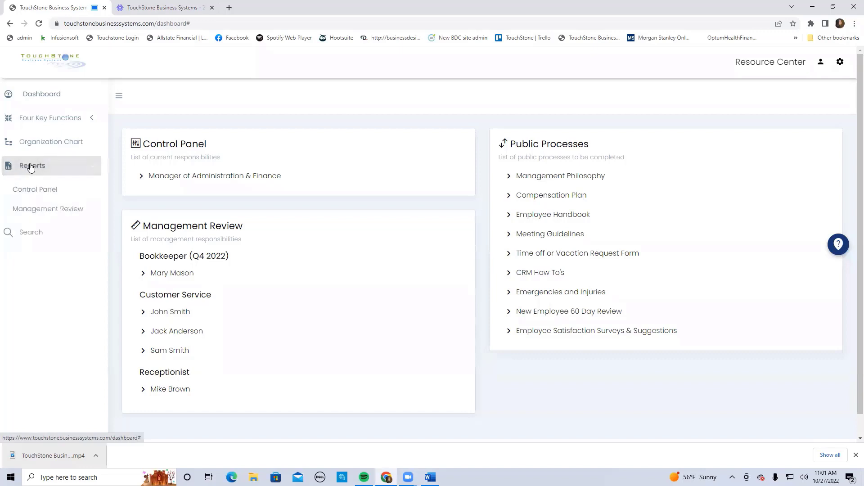
pyautogui.click(38, 215)
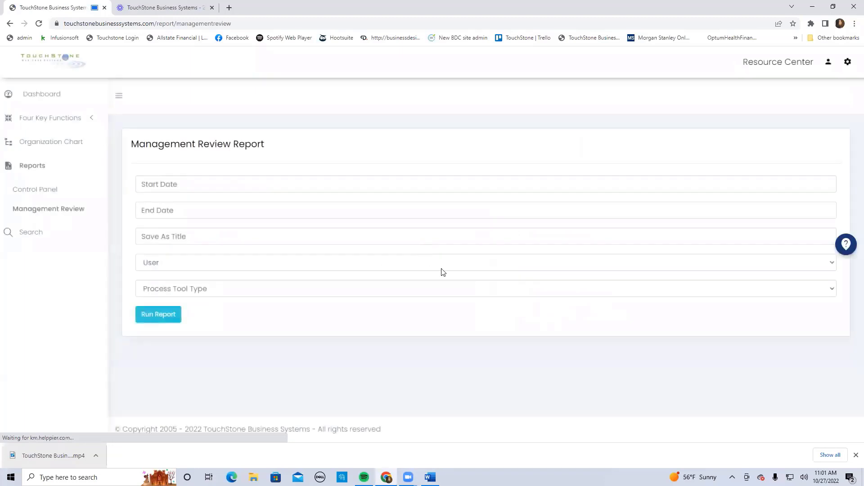
# Run the Management Review report for the bookkeeper with start and end dates of 09/27/2022
pyautogui.click(150, 182)
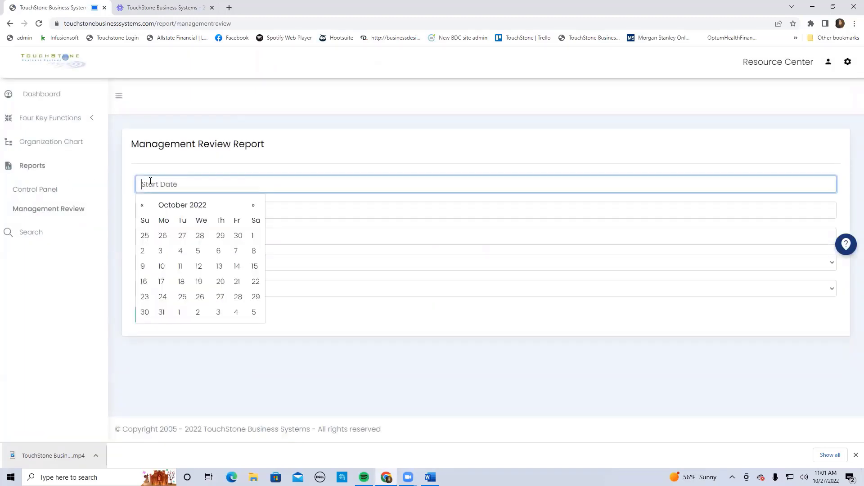
pyautogui.click(176, 236)
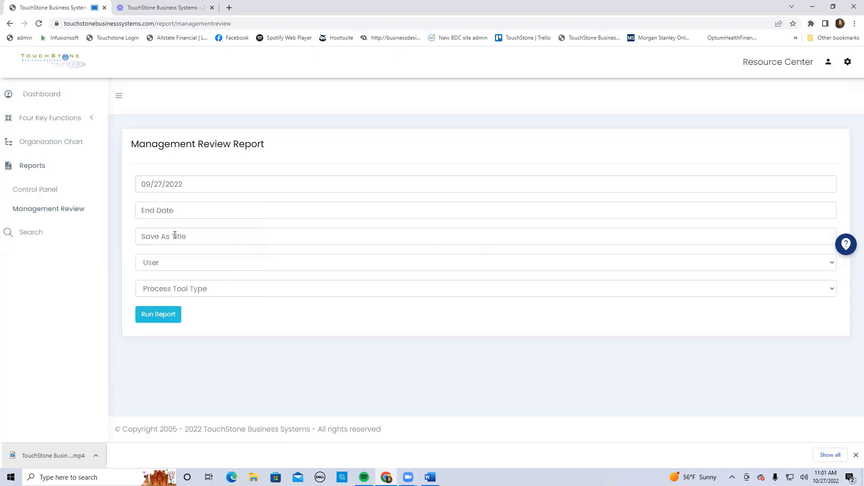
pyautogui.click(151, 209)
pyautogui.click(181, 260)
pyautogui.click(161, 266)
pyautogui.click(173, 288)
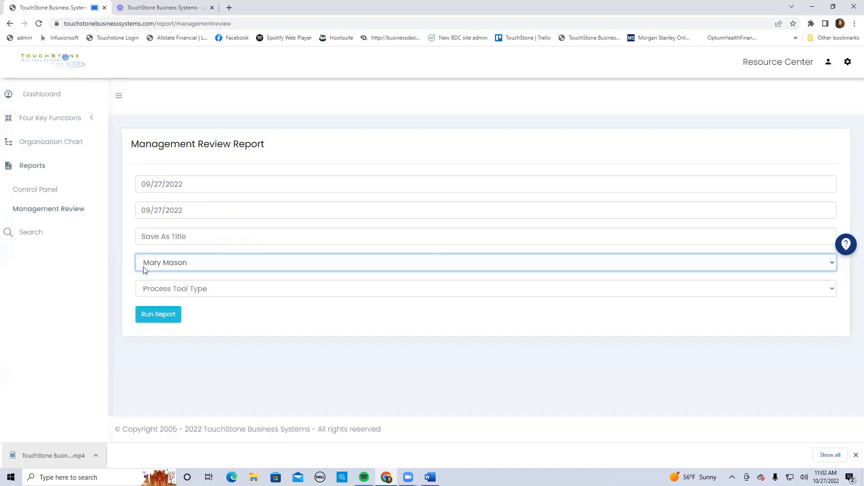
pyautogui.click(157, 318)
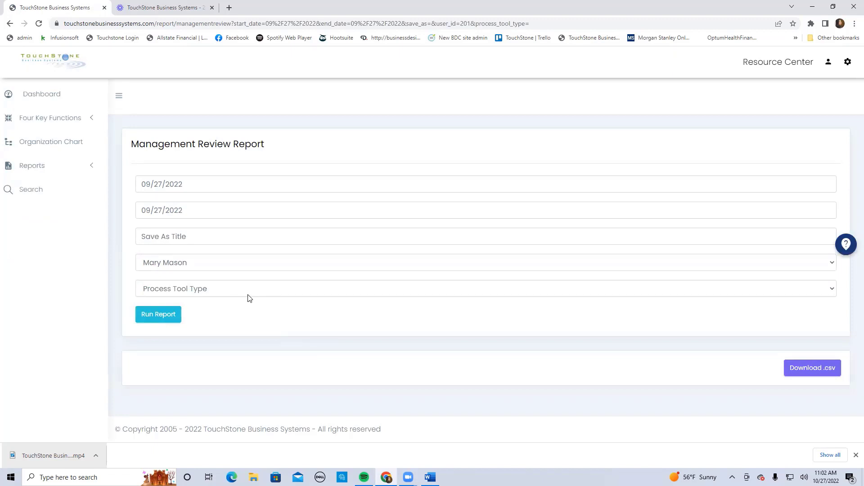
# Set the report's start and end dates to 10/27/2022, rerun it and look through the listed process tools
pyautogui.click(149, 184)
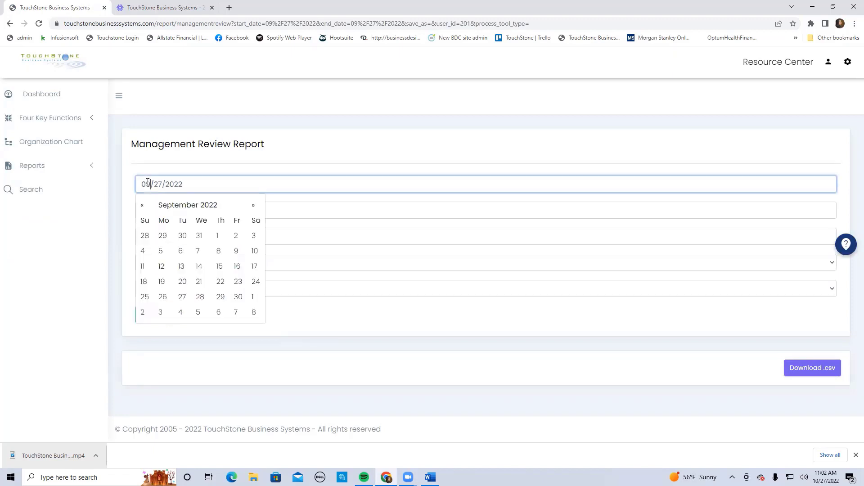
pyautogui.doubleClick(148, 182)
pyautogui.write('10')
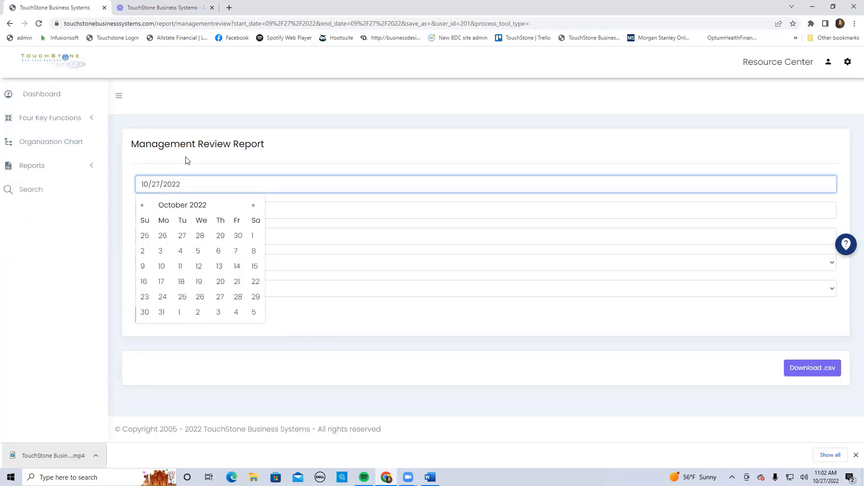
pyautogui.click(349, 150)
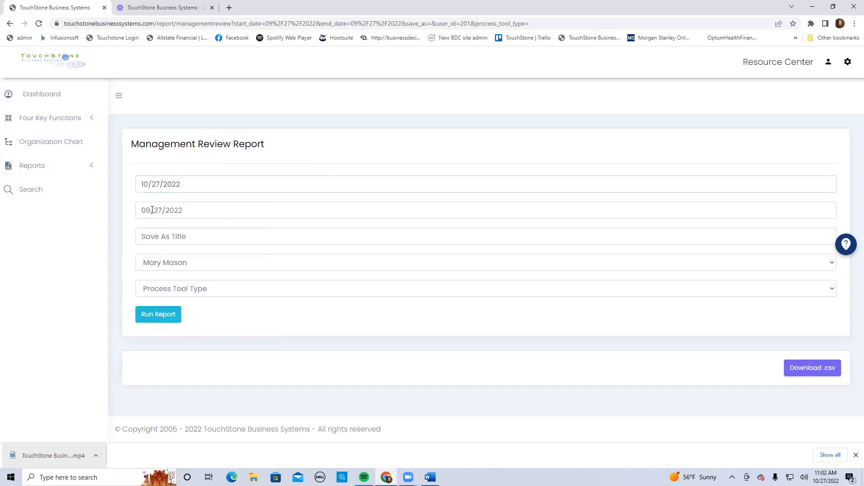
pyautogui.moveTo(152, 209); pyautogui.dragTo(131, 212)
pyautogui.write('10')
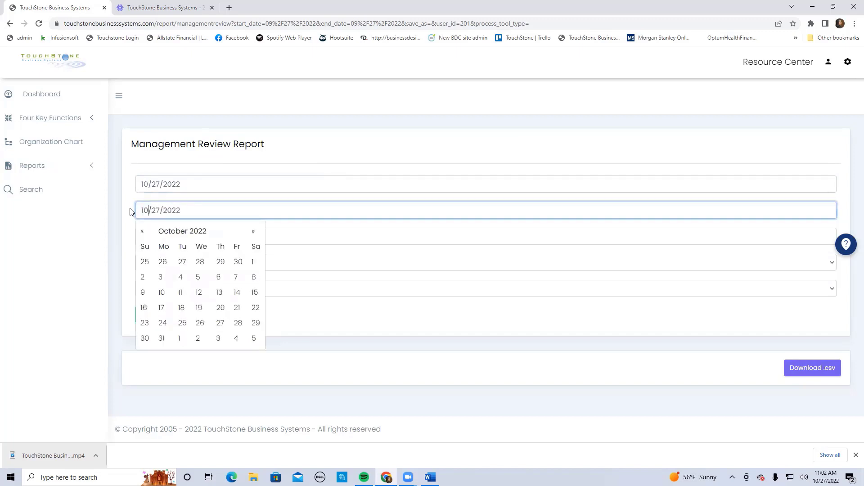
pyautogui.click(347, 146)
pyautogui.click(165, 318)
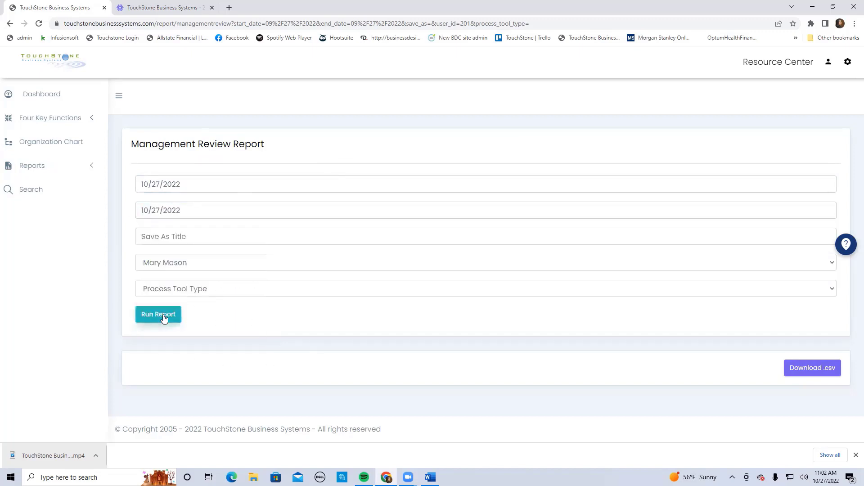
pyautogui.scroll(-5, 535, 303)
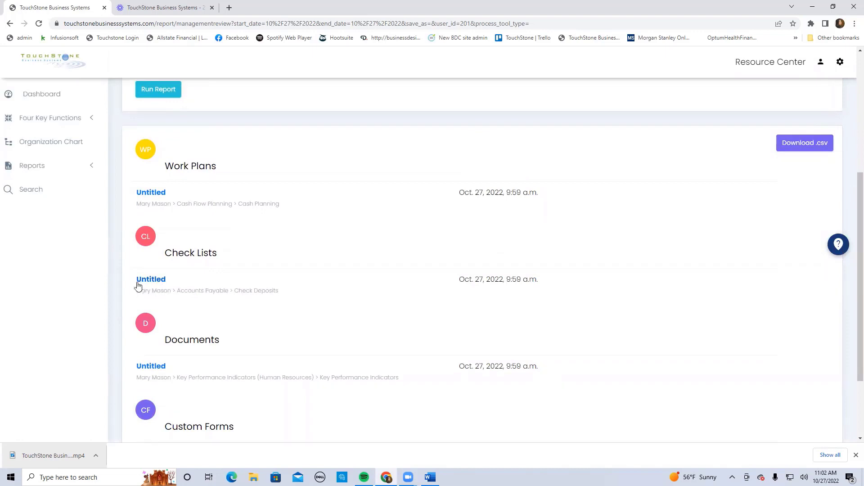
pyautogui.scroll(5, 396, 282)
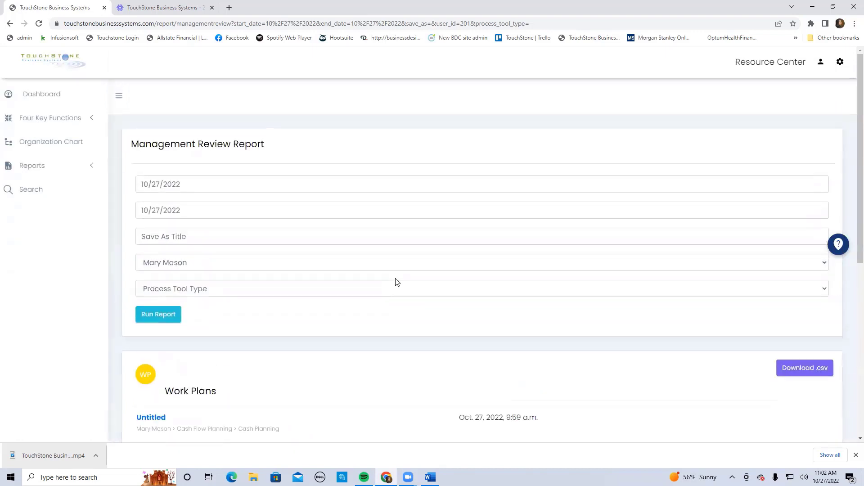